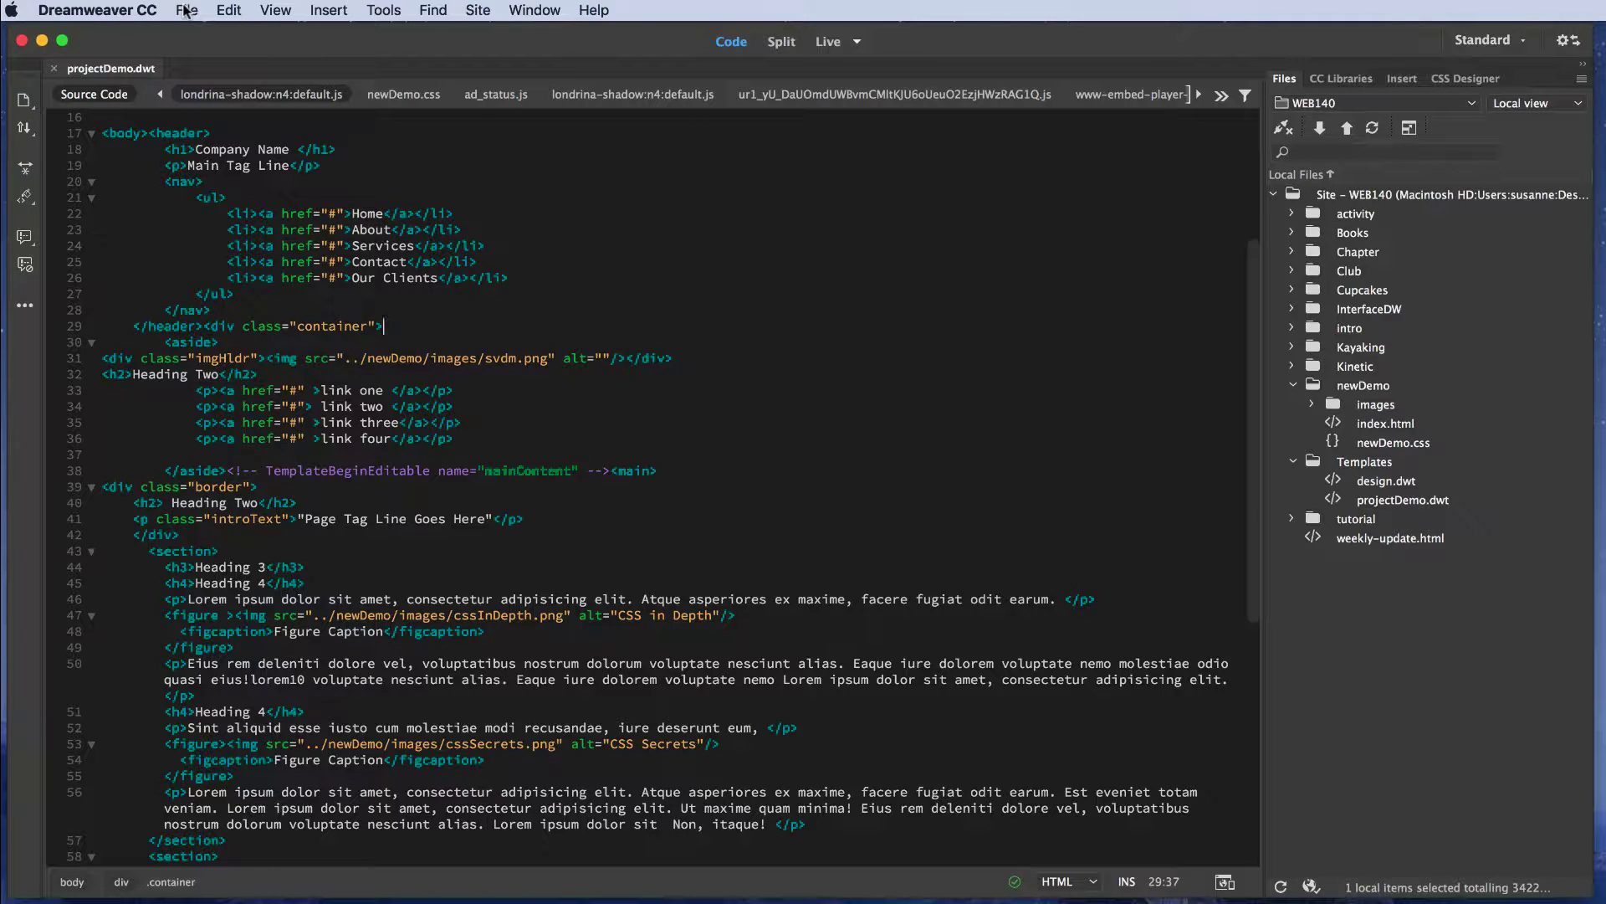
# Step: Create an untitled page from the WEB140 projectDemo site template, with auto-update on template change
pyautogui.click(185, 12)
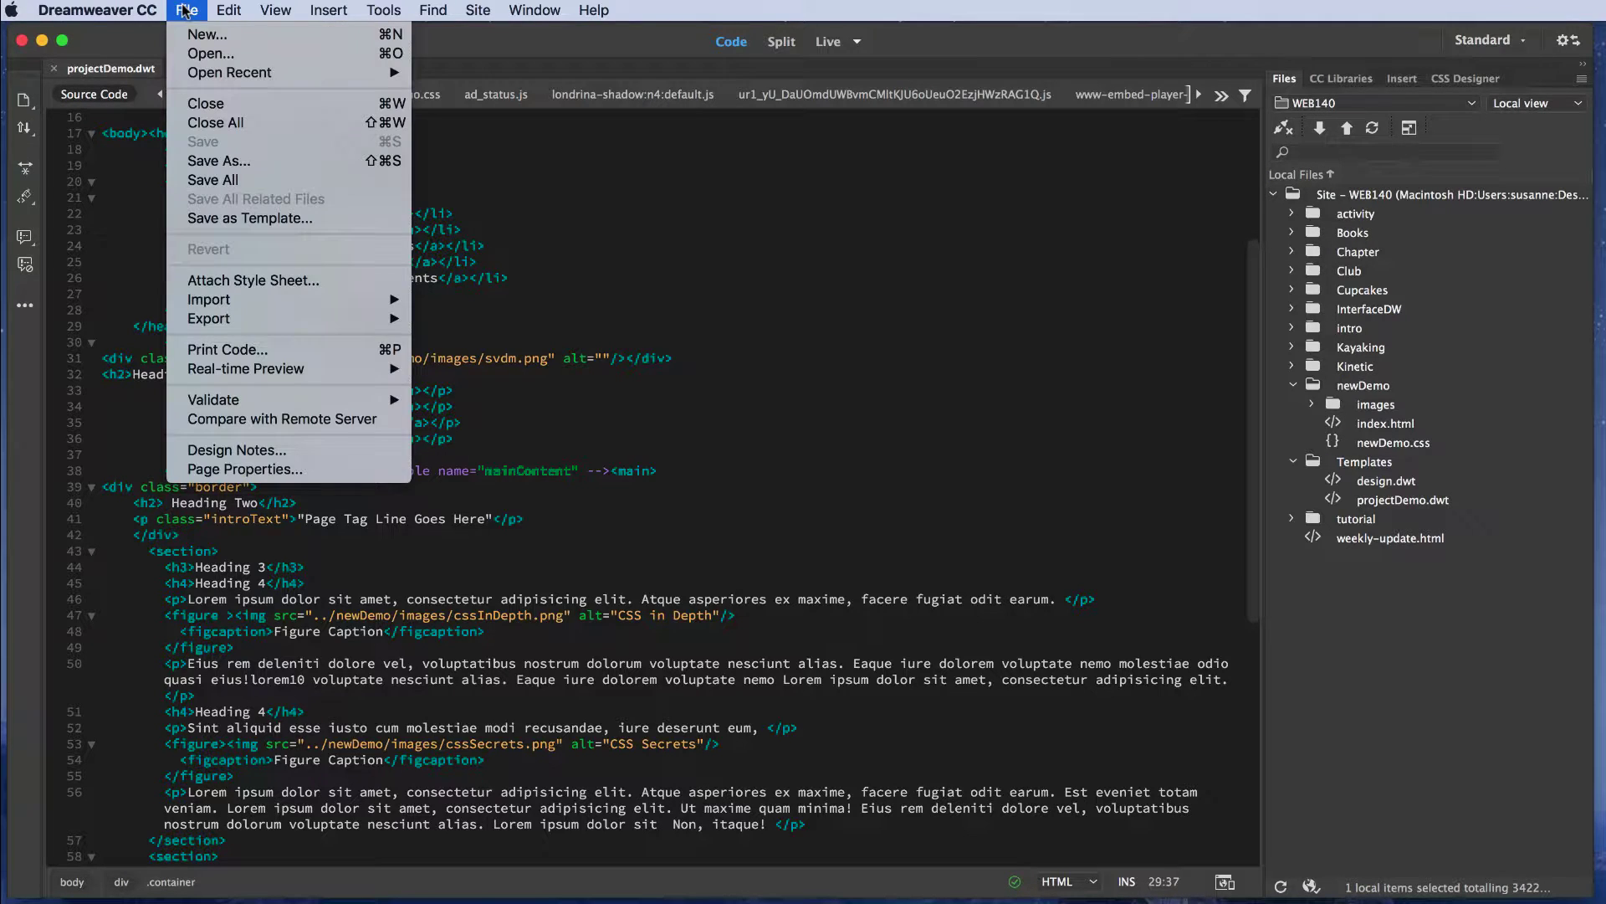
pyautogui.click(202, 38)
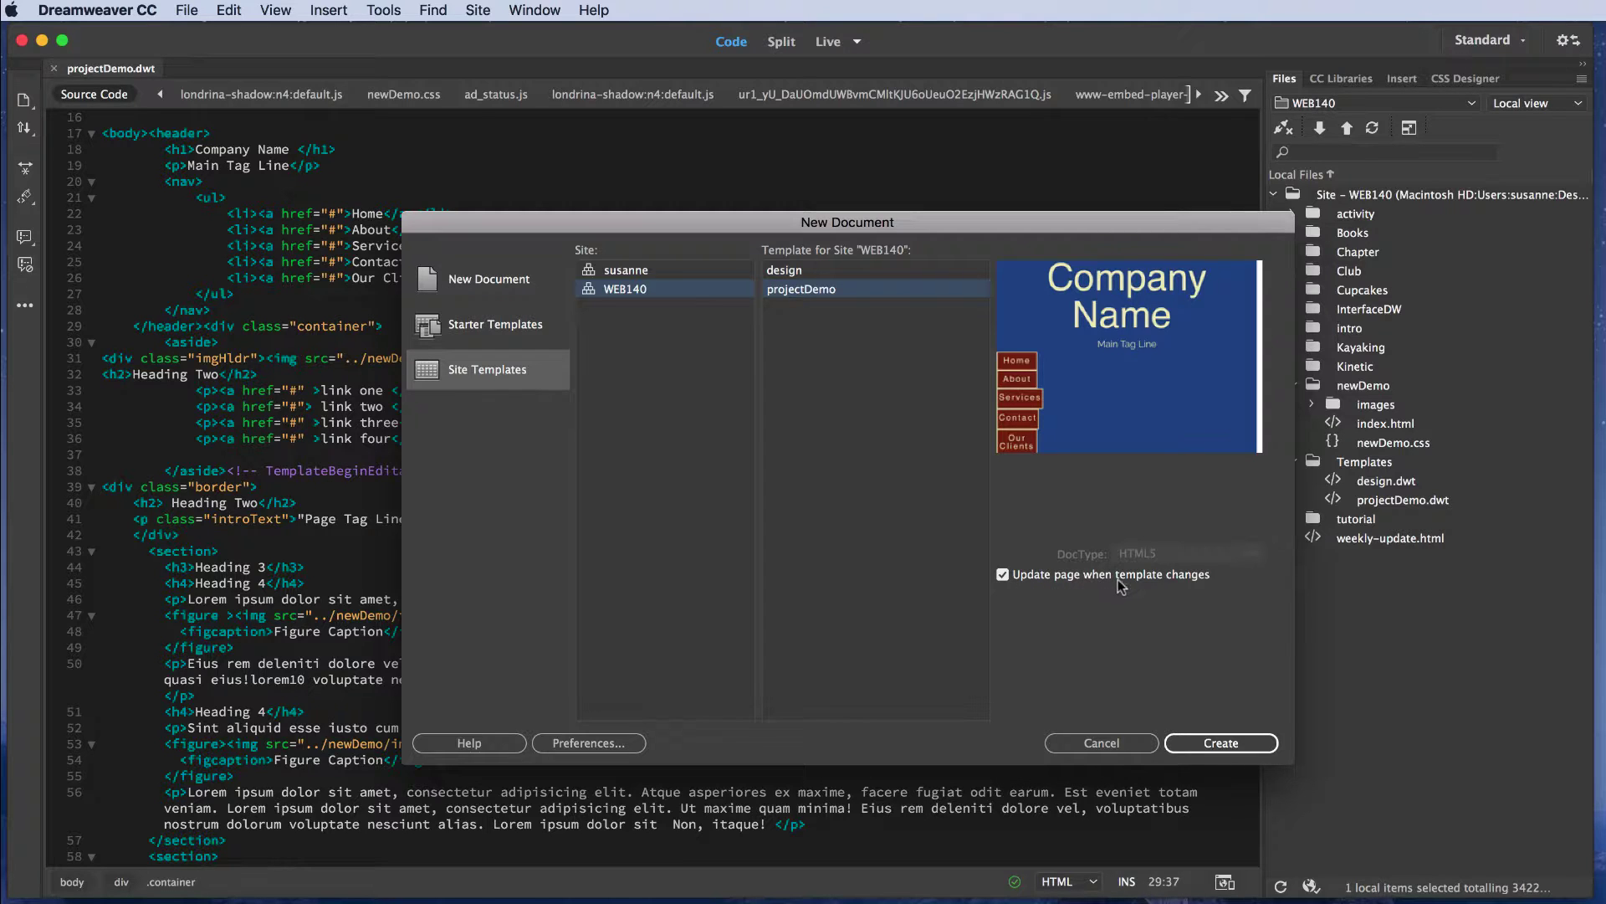
pyautogui.click(1236, 750)
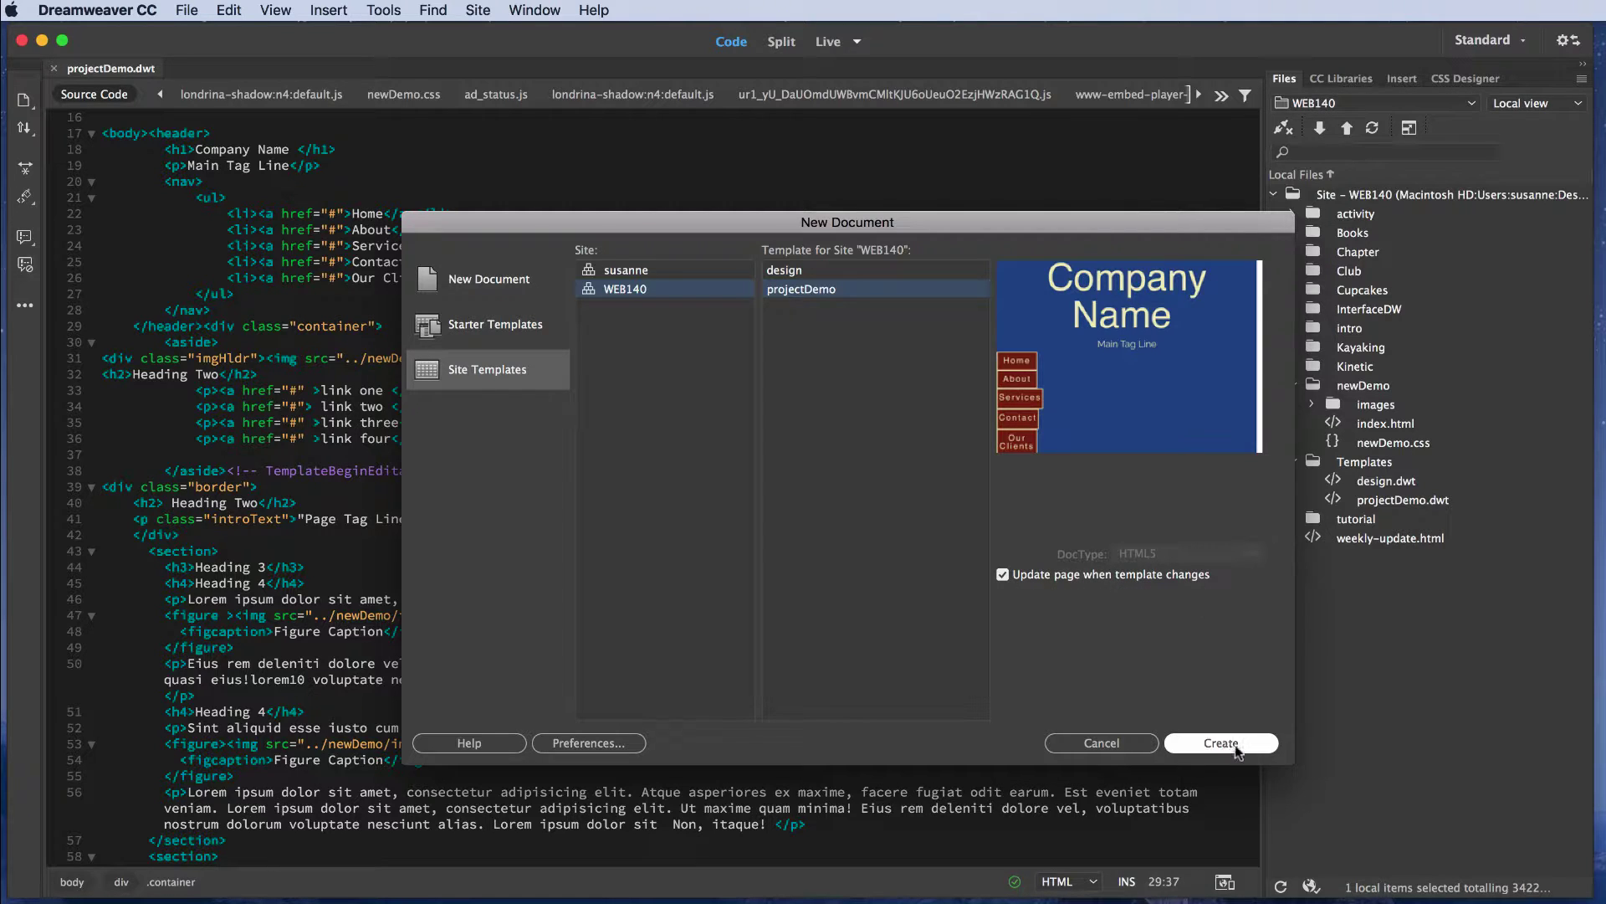
pyautogui.click(1226, 745)
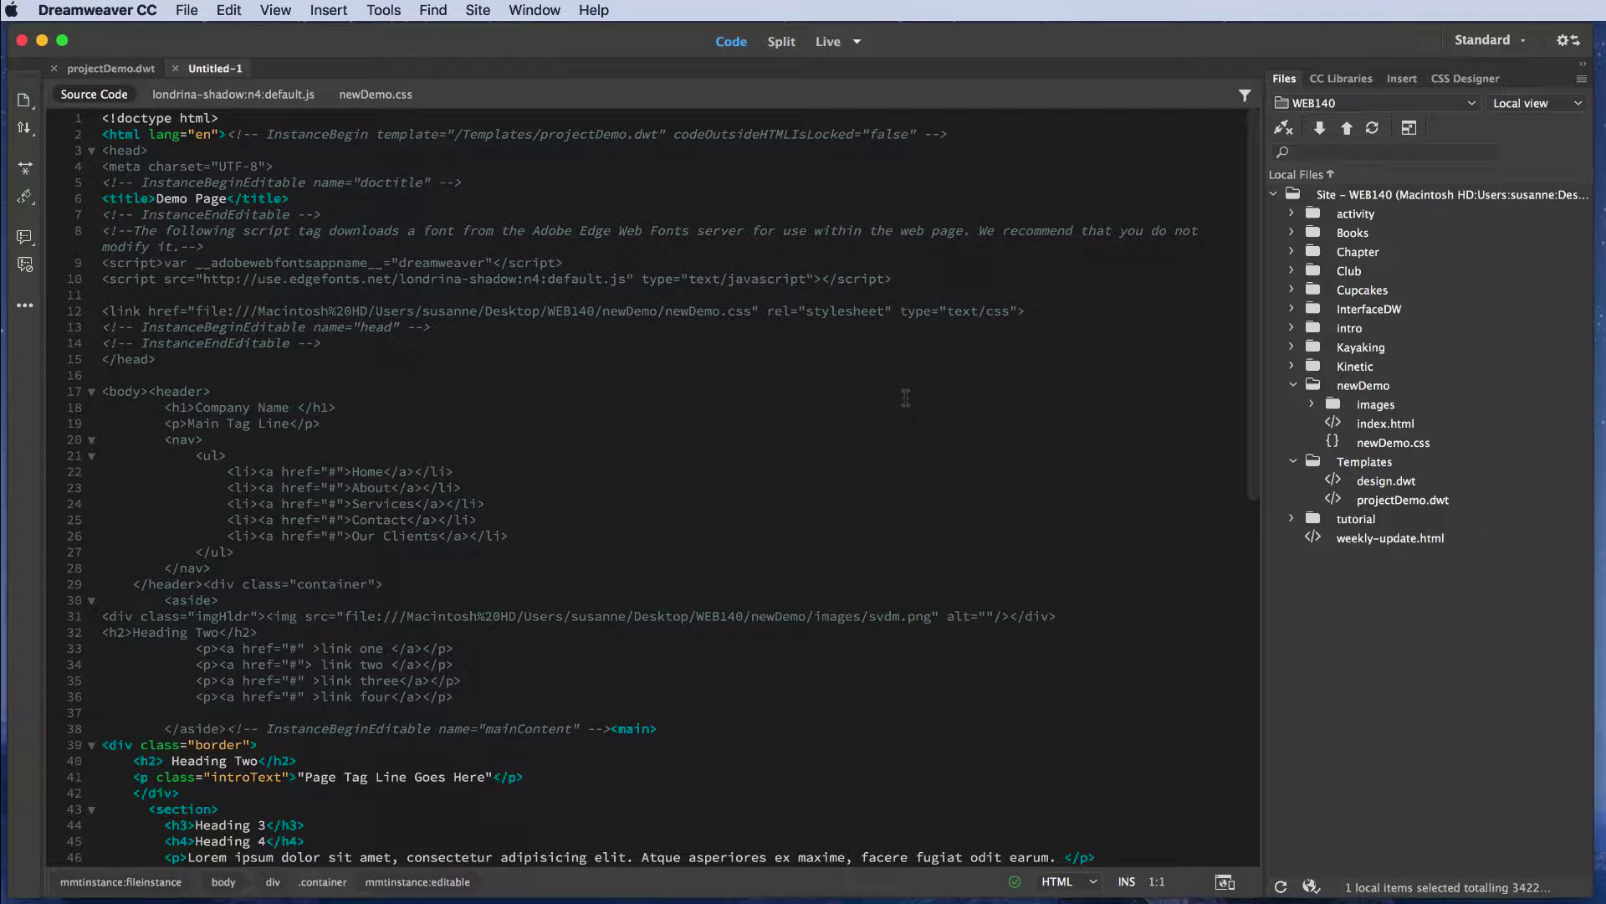
# Step: Save Untitled-1 as index.html in the newDemo folder, overwriting the existing index.html
pyautogui.click(184, 10)
pyautogui.click(226, 160)
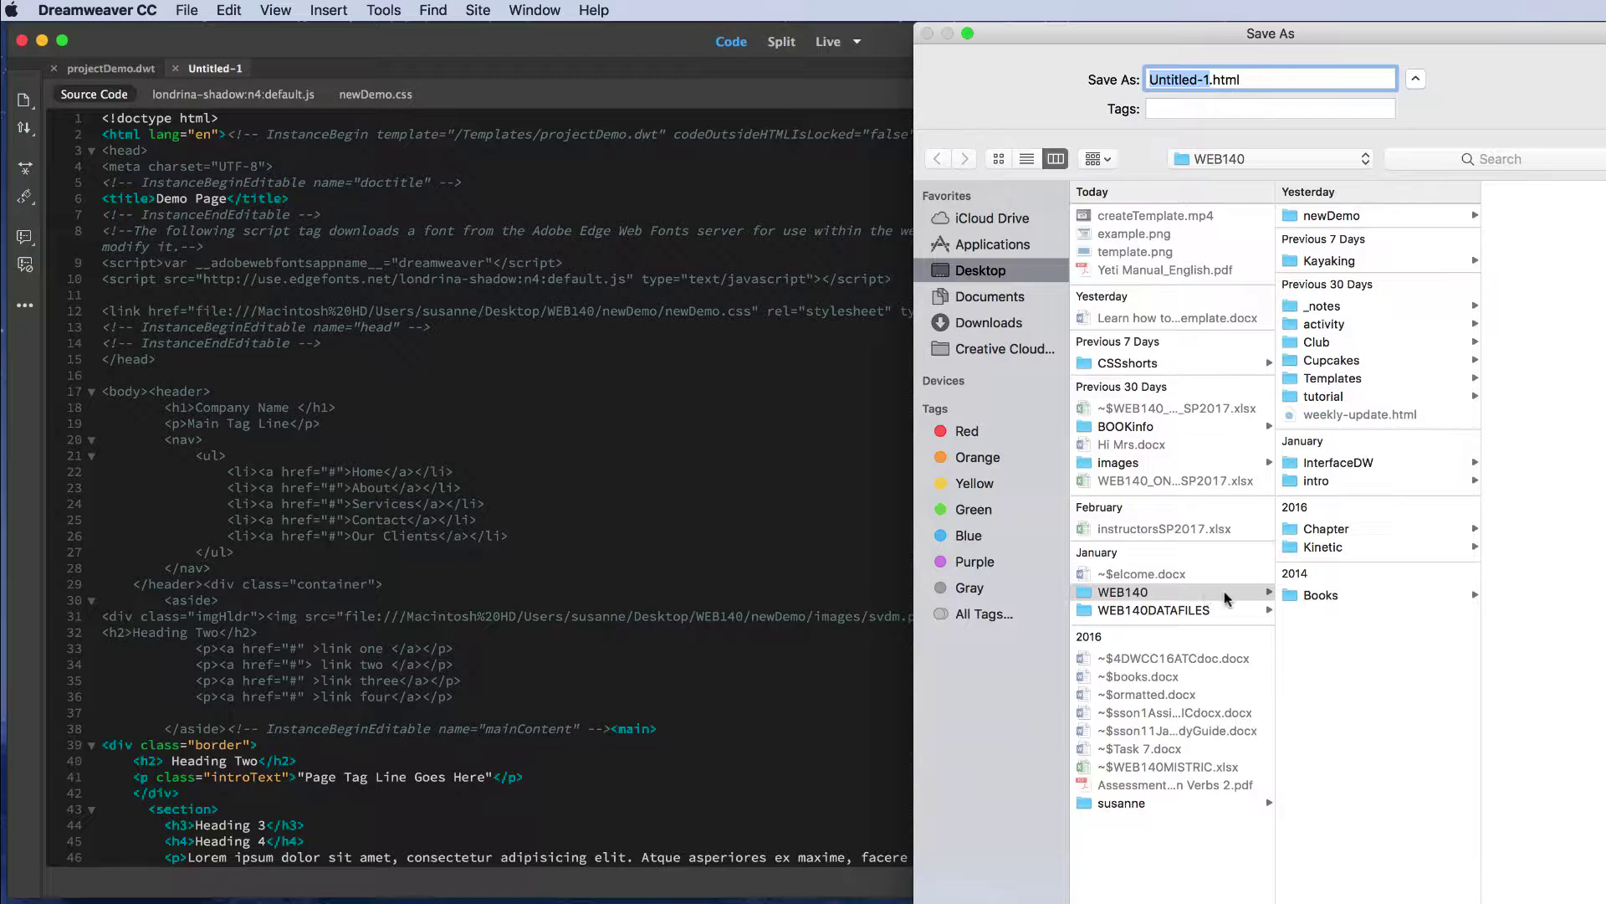
pyautogui.click(1334, 216)
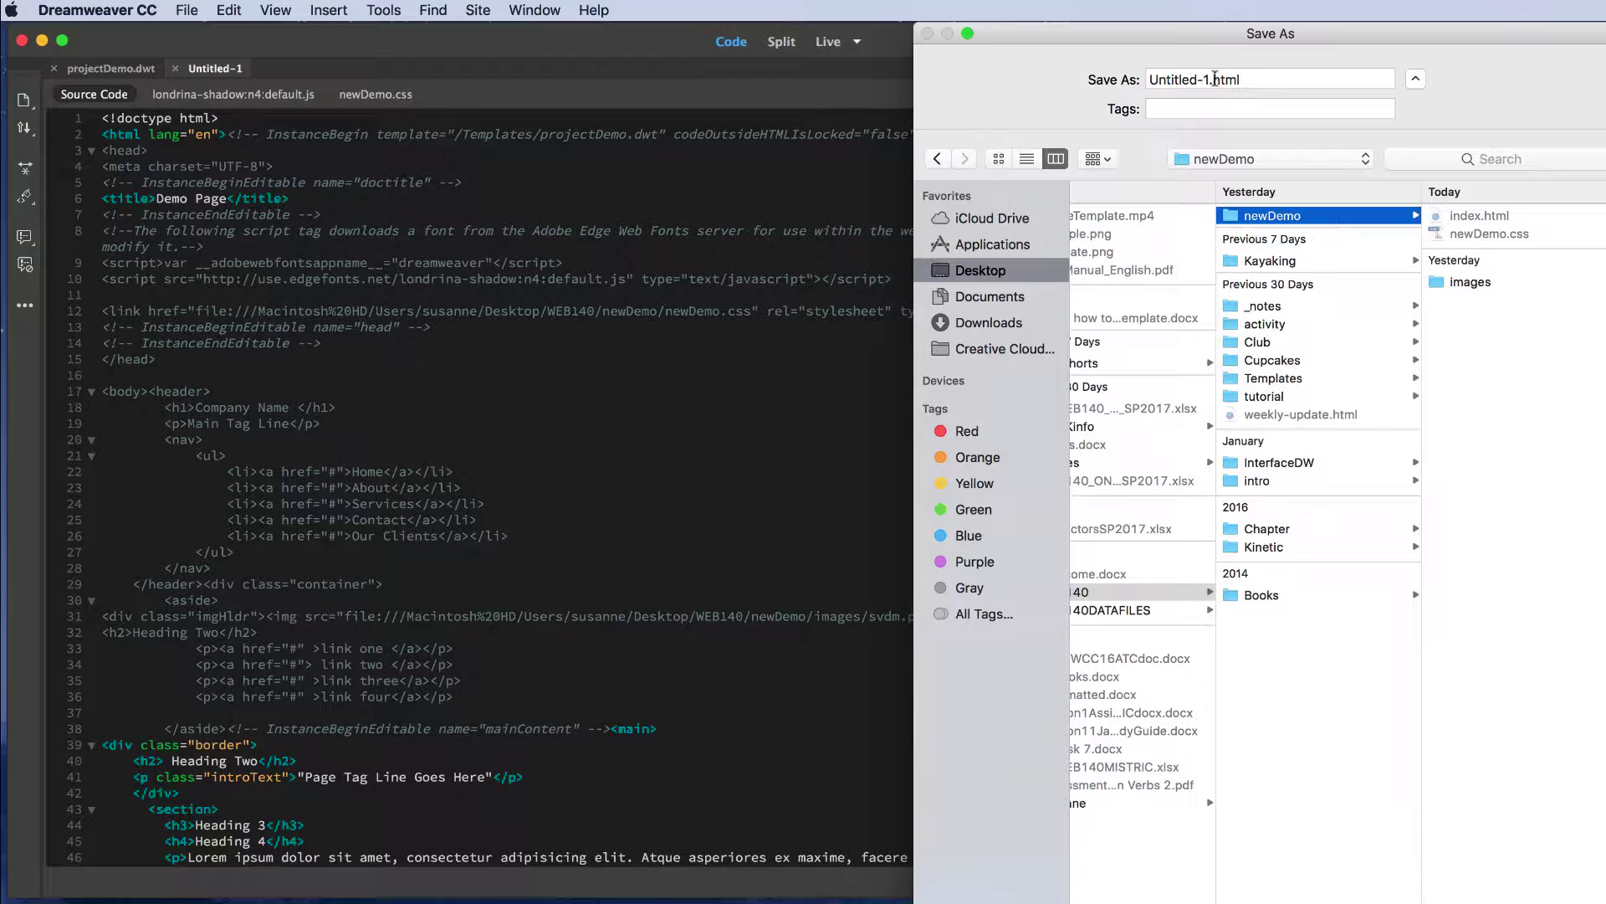
pyautogui.click(1210, 78)
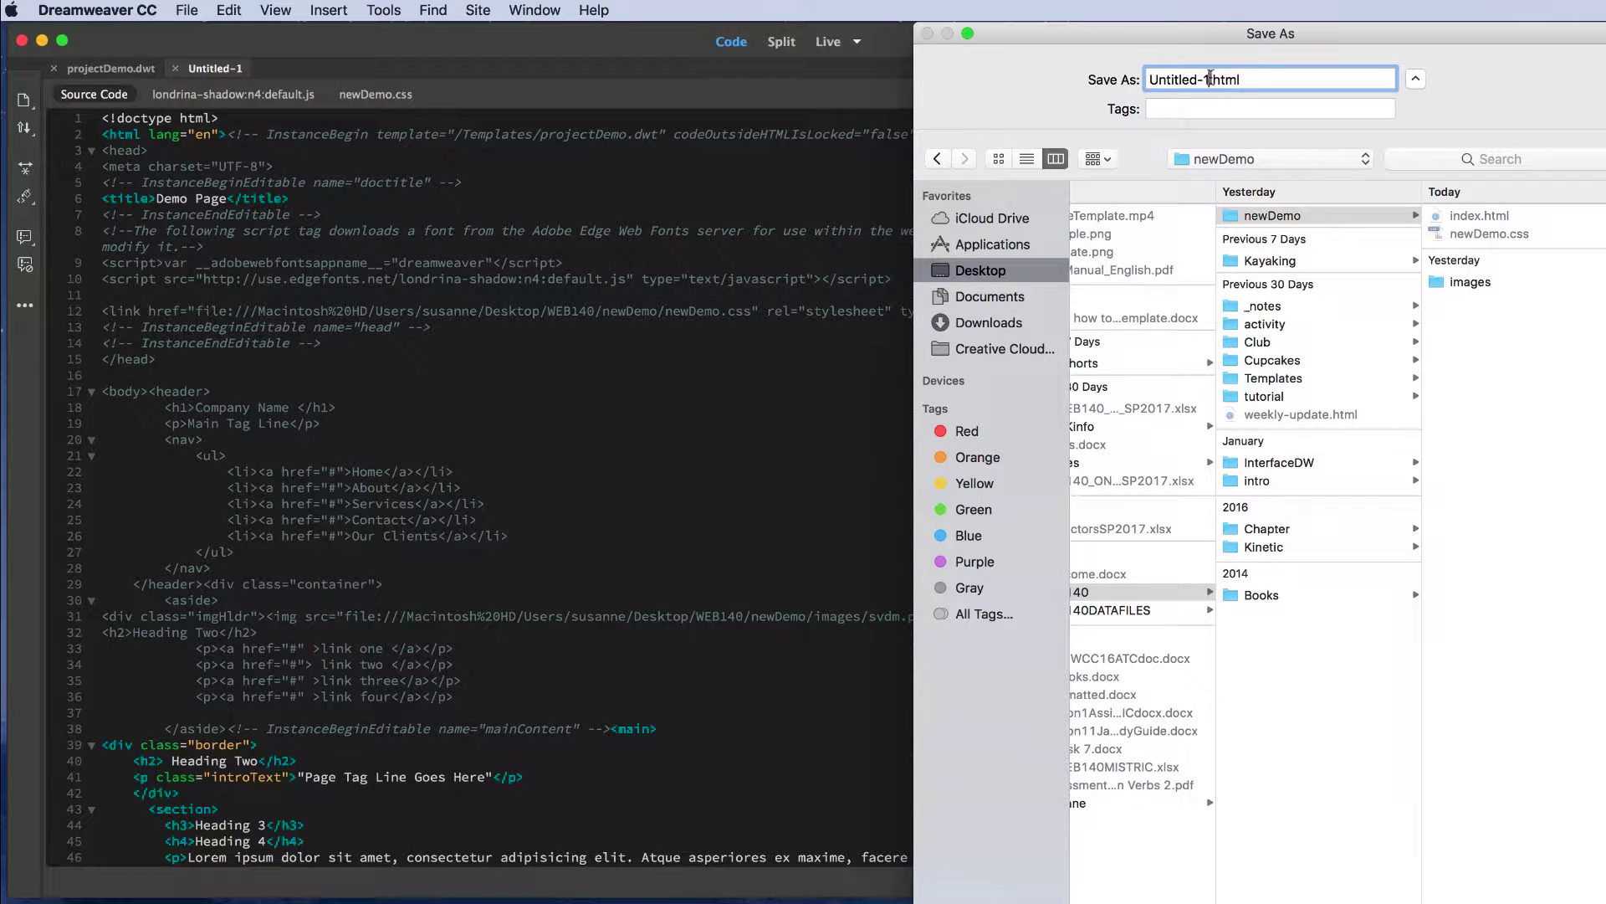
pyautogui.moveTo(1209, 78); pyautogui.dragTo(1124, 77)
pyautogui.write('index')
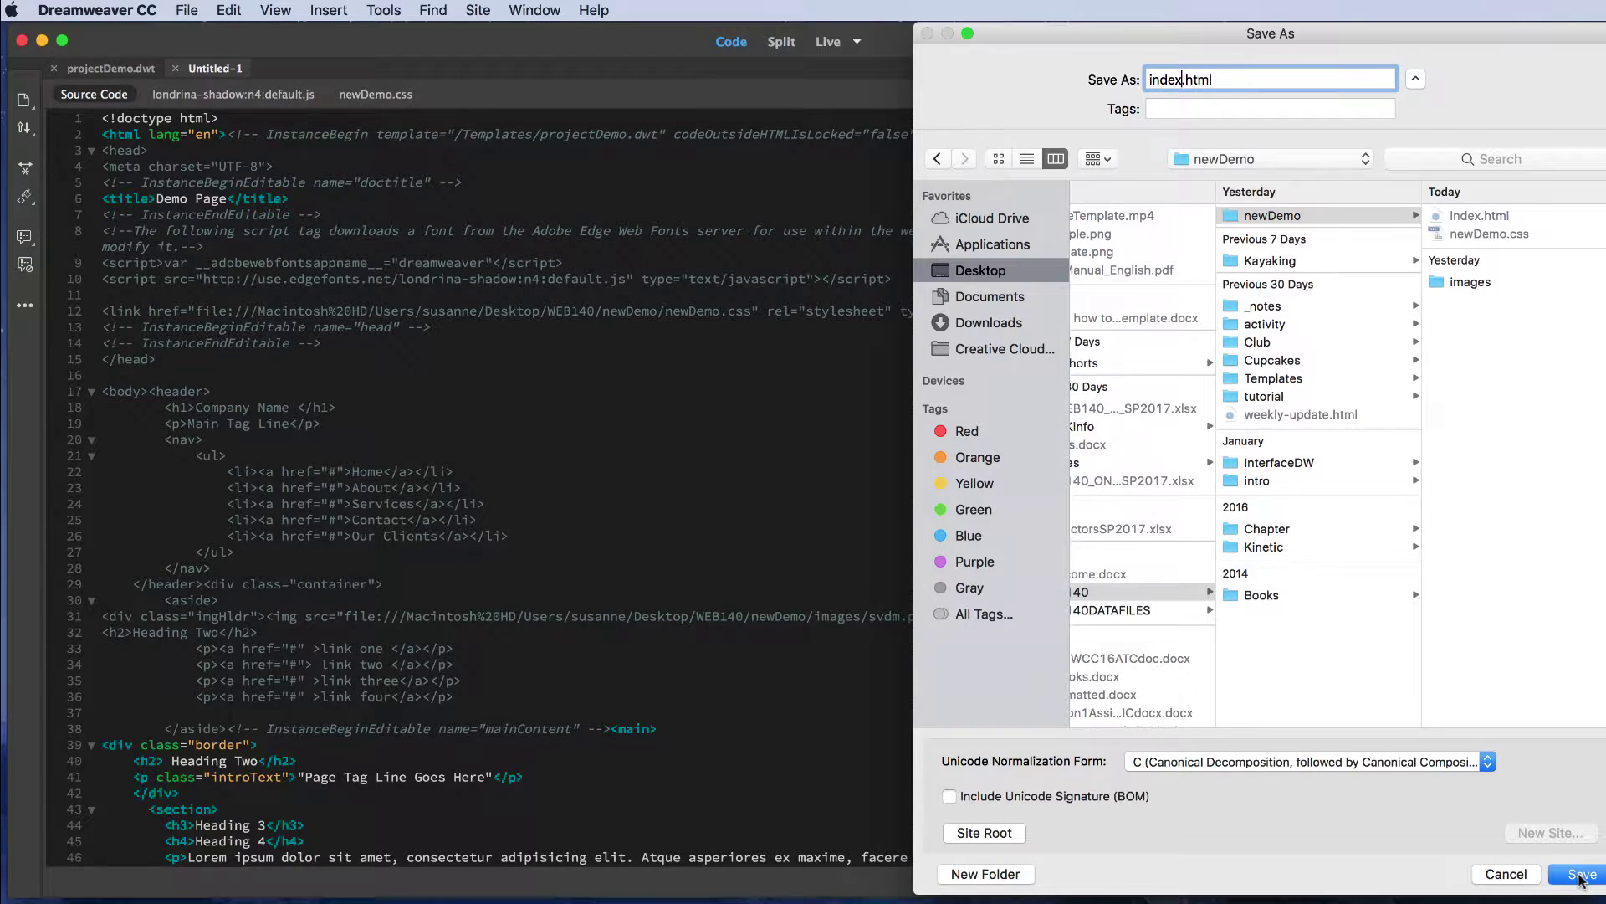
pyautogui.click(1579, 876)
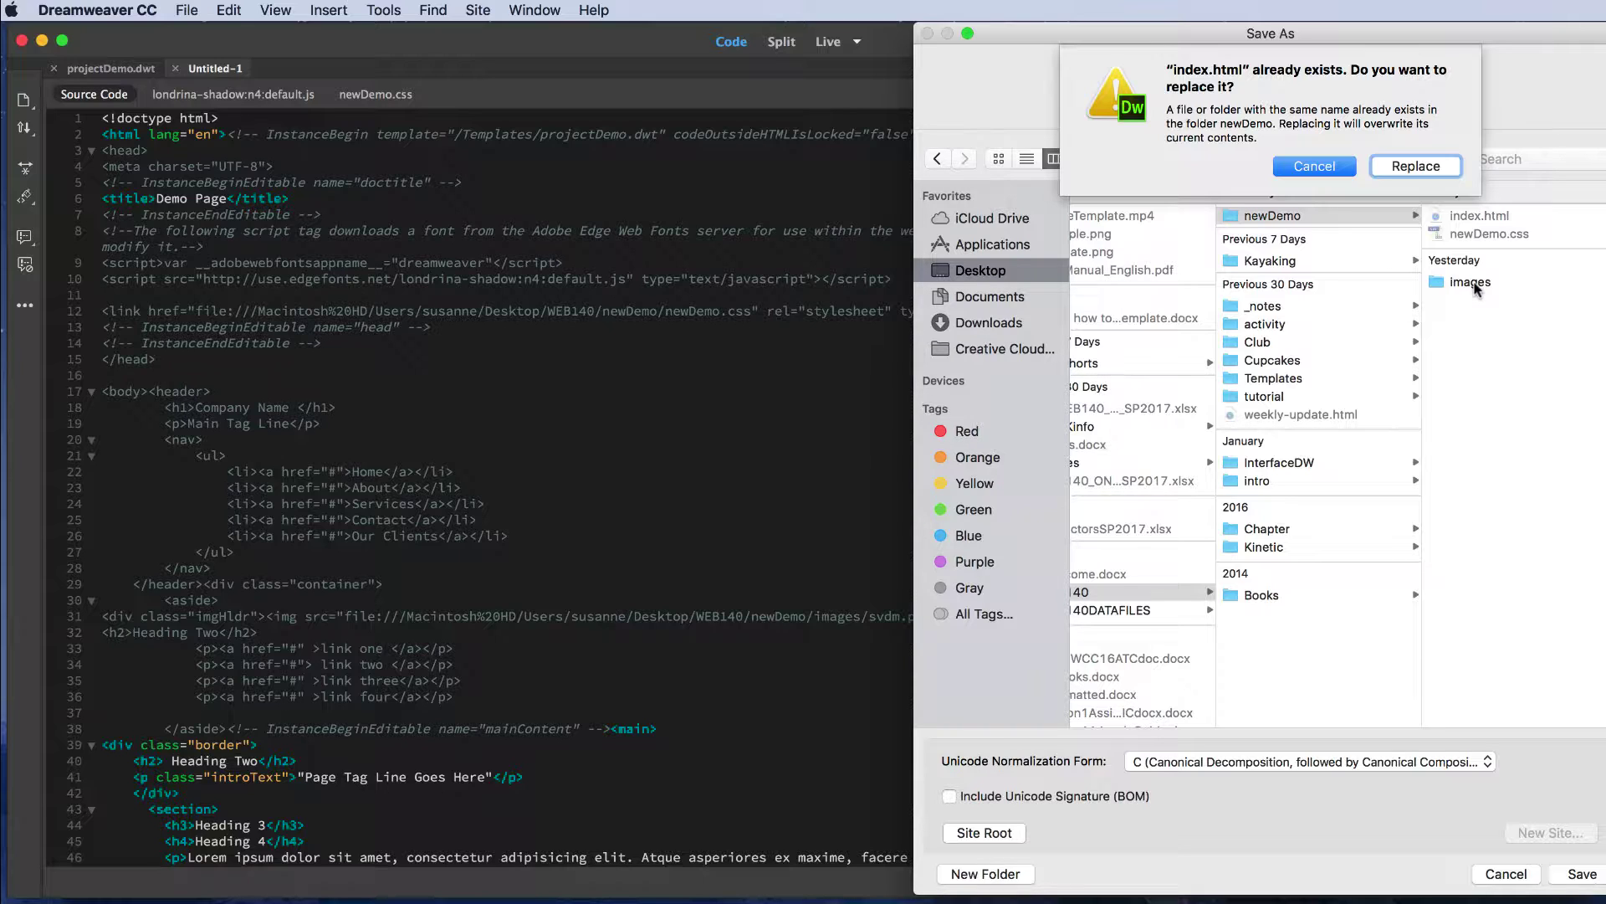
pyautogui.click(1416, 167)
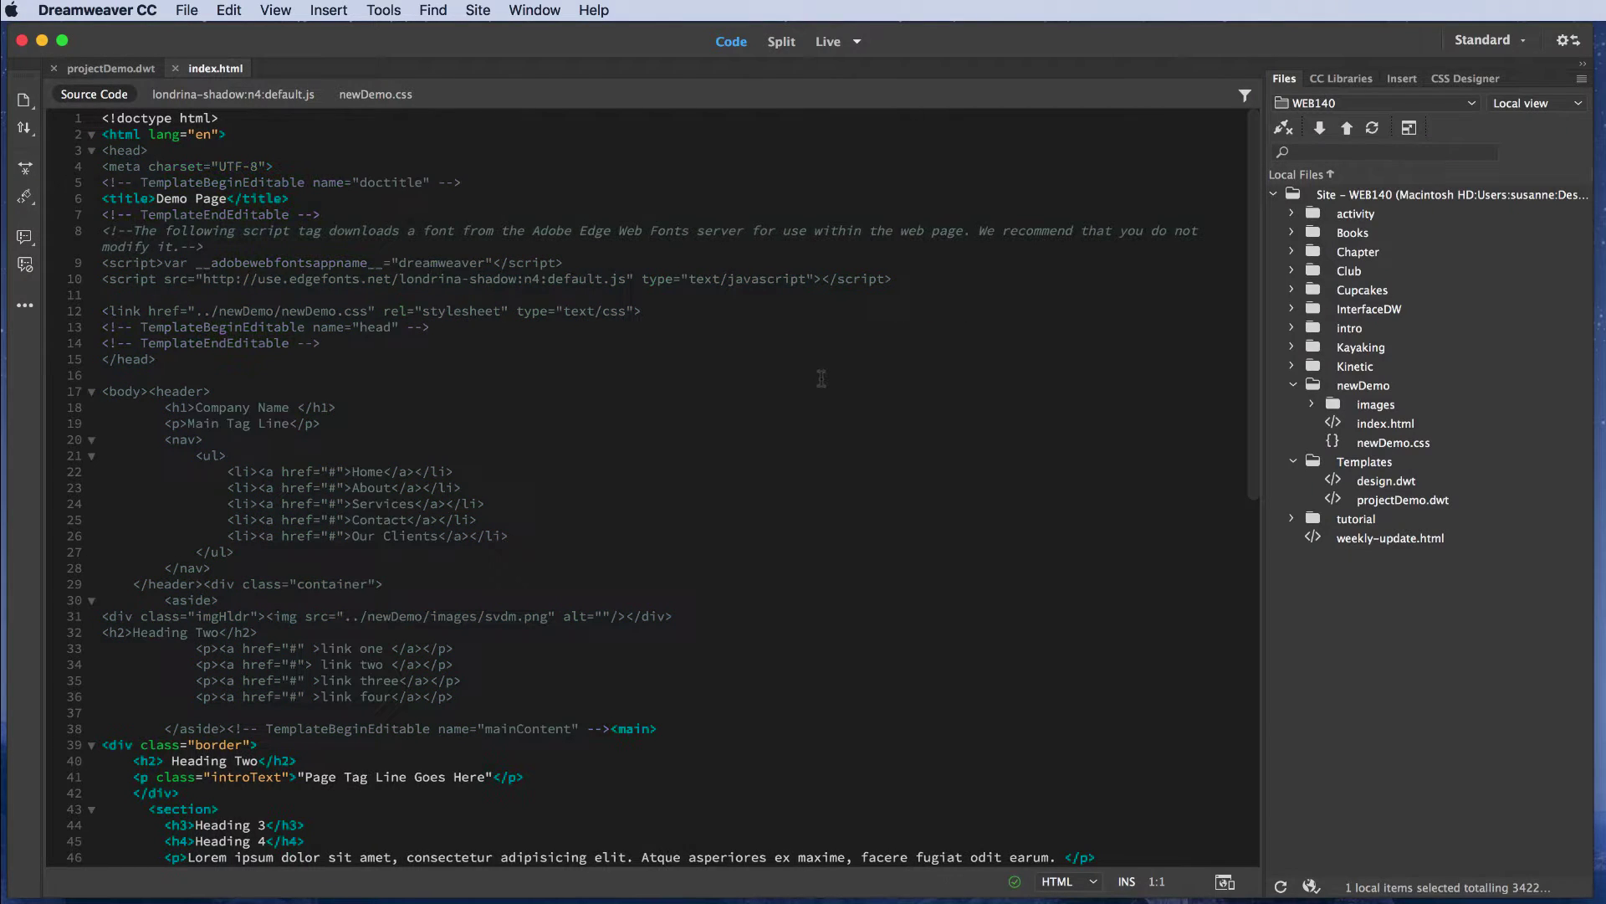
pyautogui.scroll(-3, 889, 391)
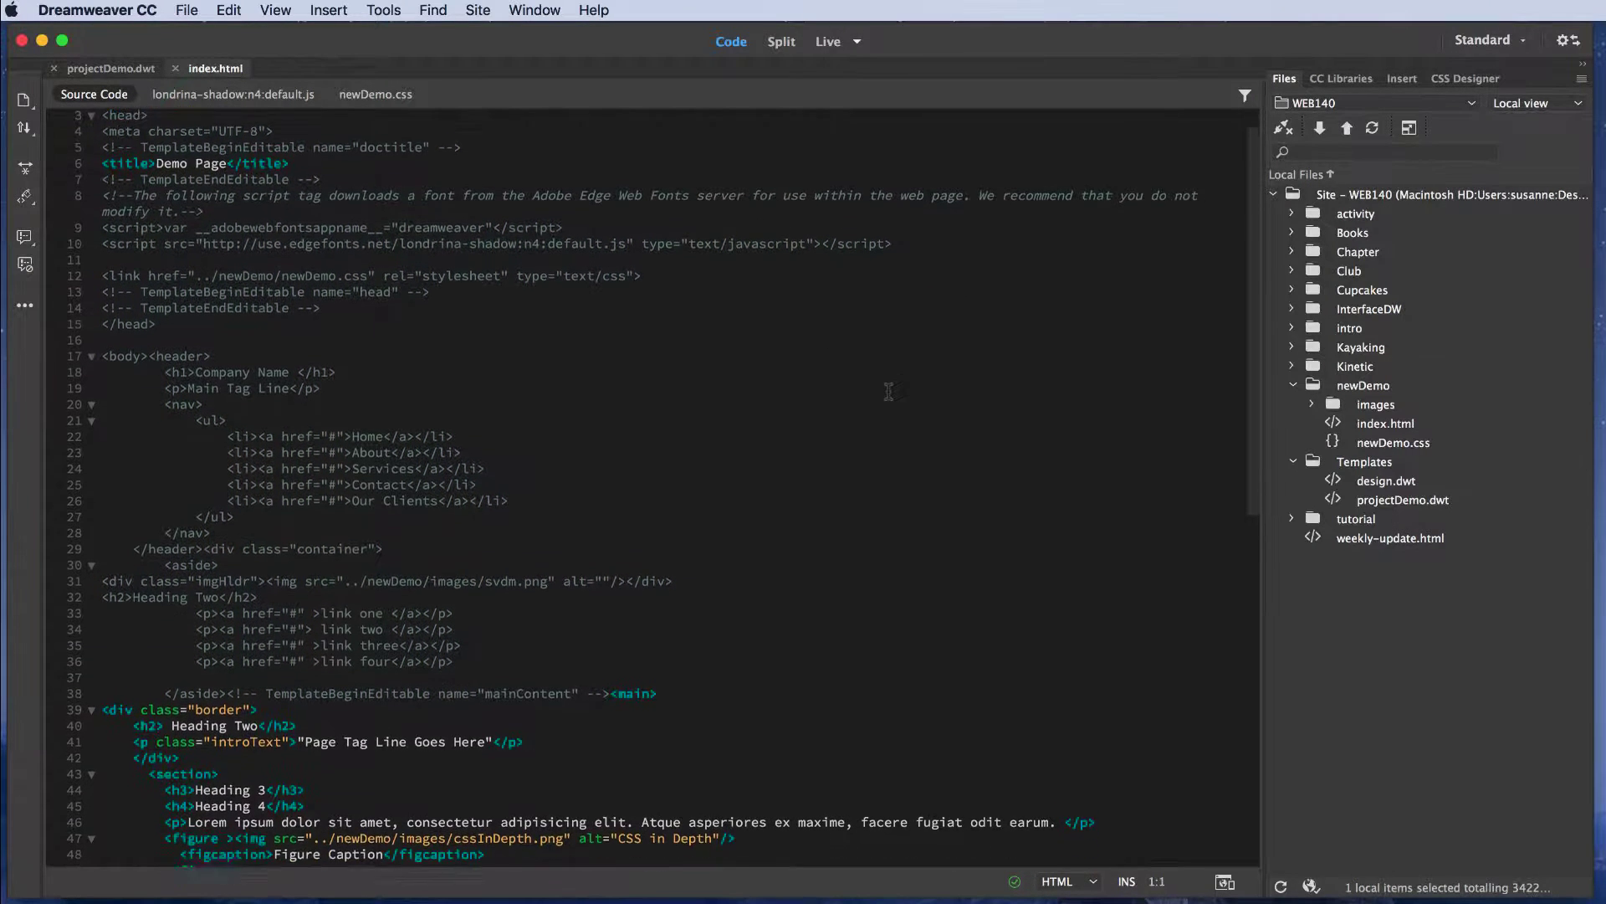
pyautogui.scroll(3, 888, 392)
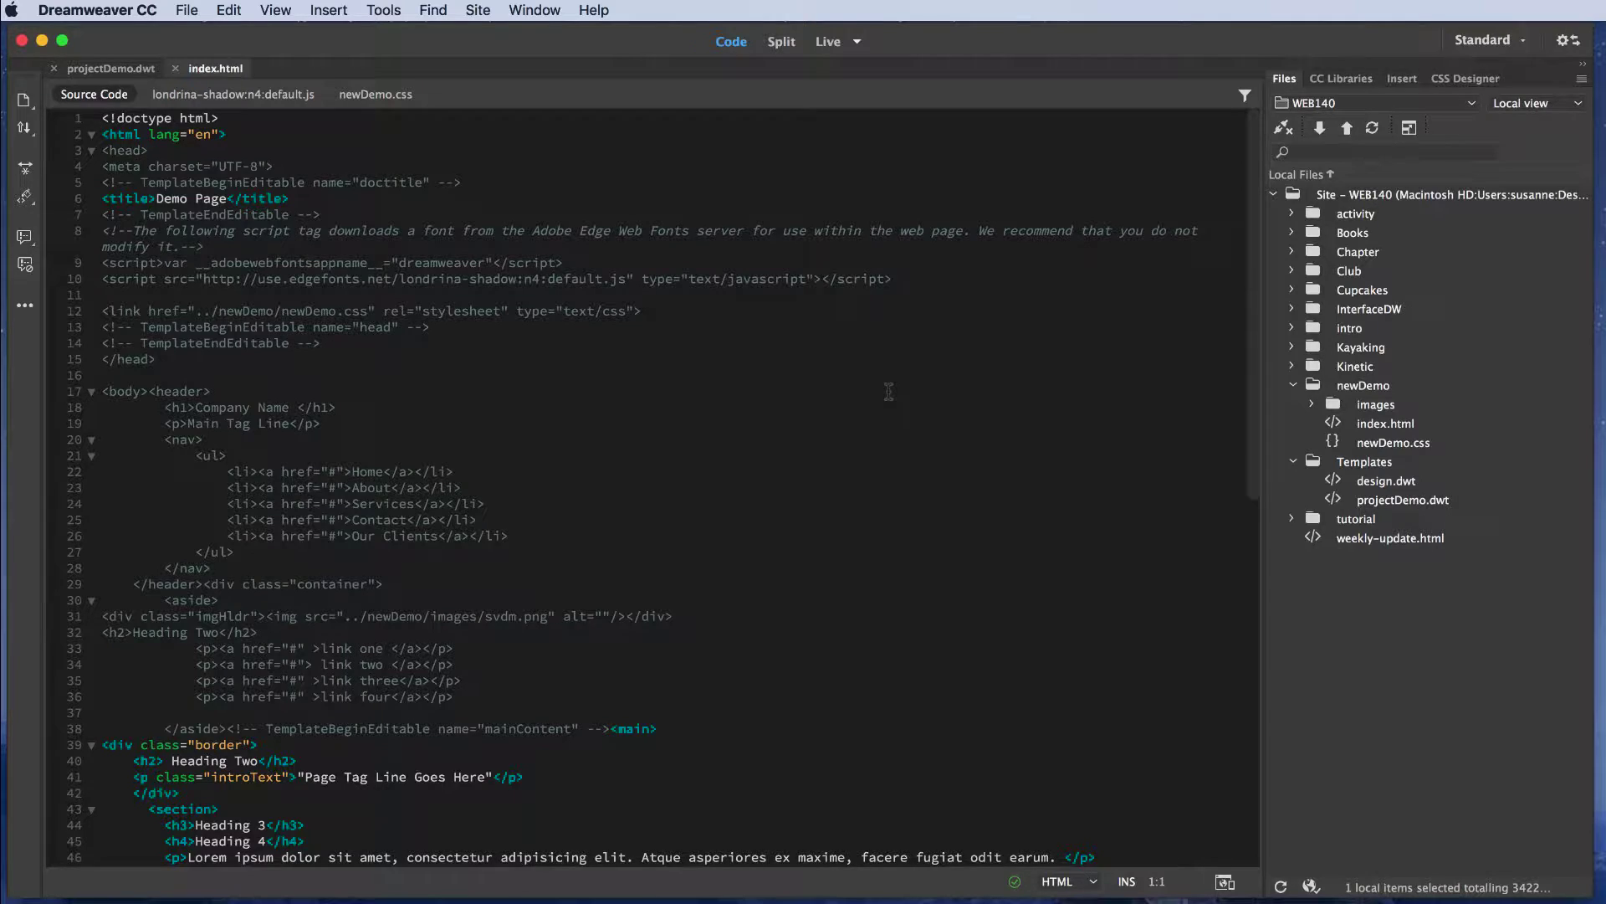
pyautogui.scroll(-3, 888, 393)
pyautogui.scroll(2, 889, 392)
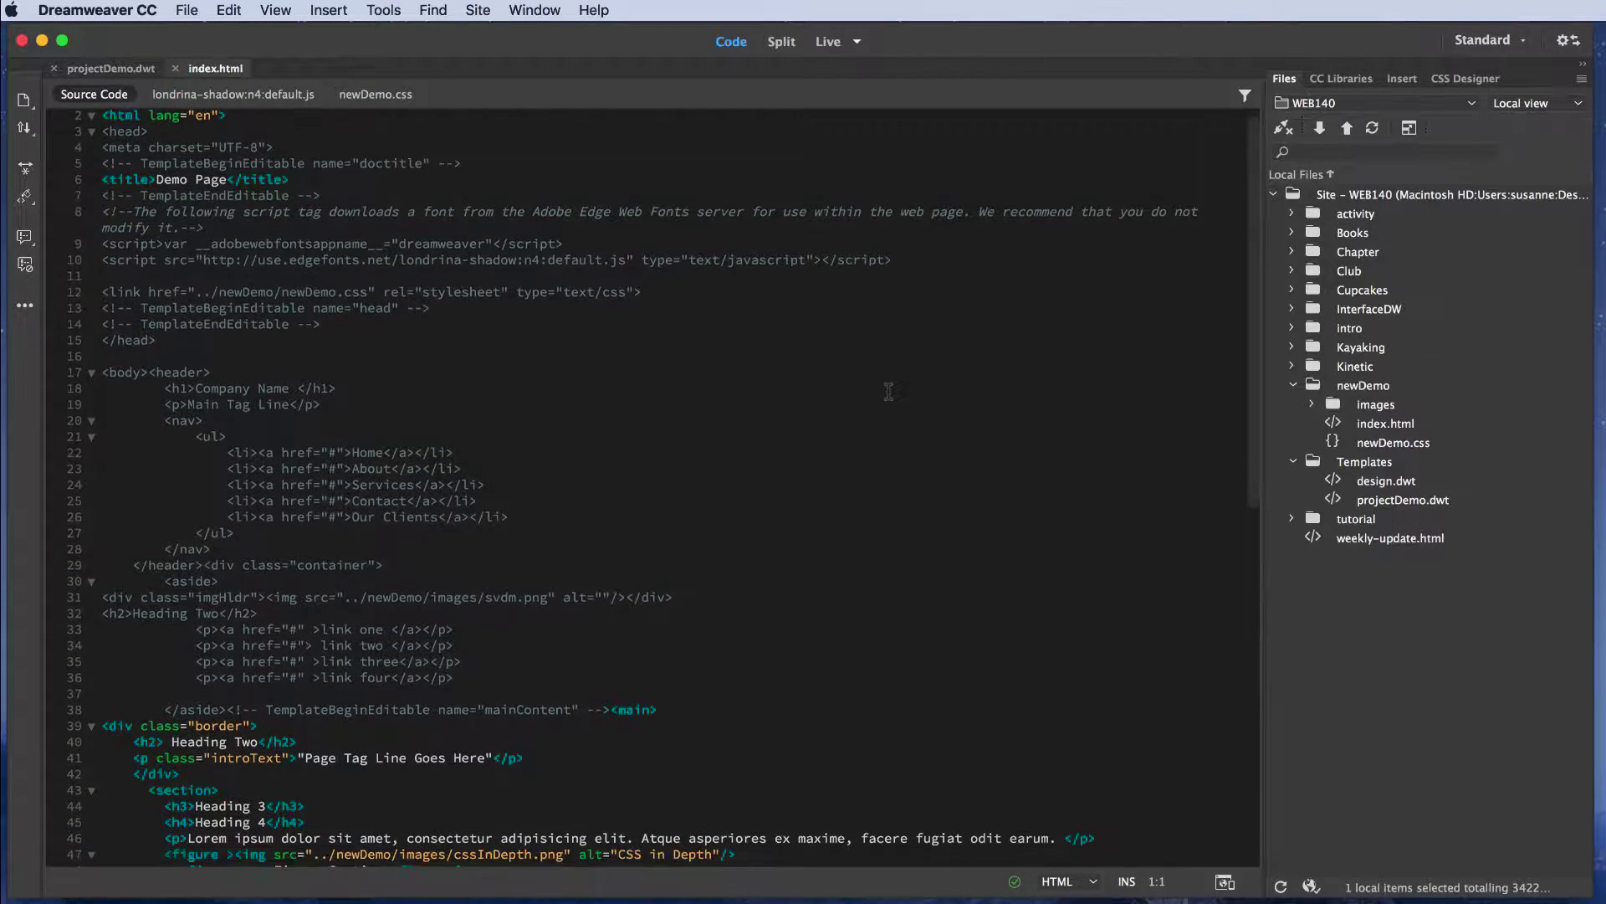
pyautogui.scroll(-4, 889, 392)
pyautogui.scroll(-1, 889, 391)
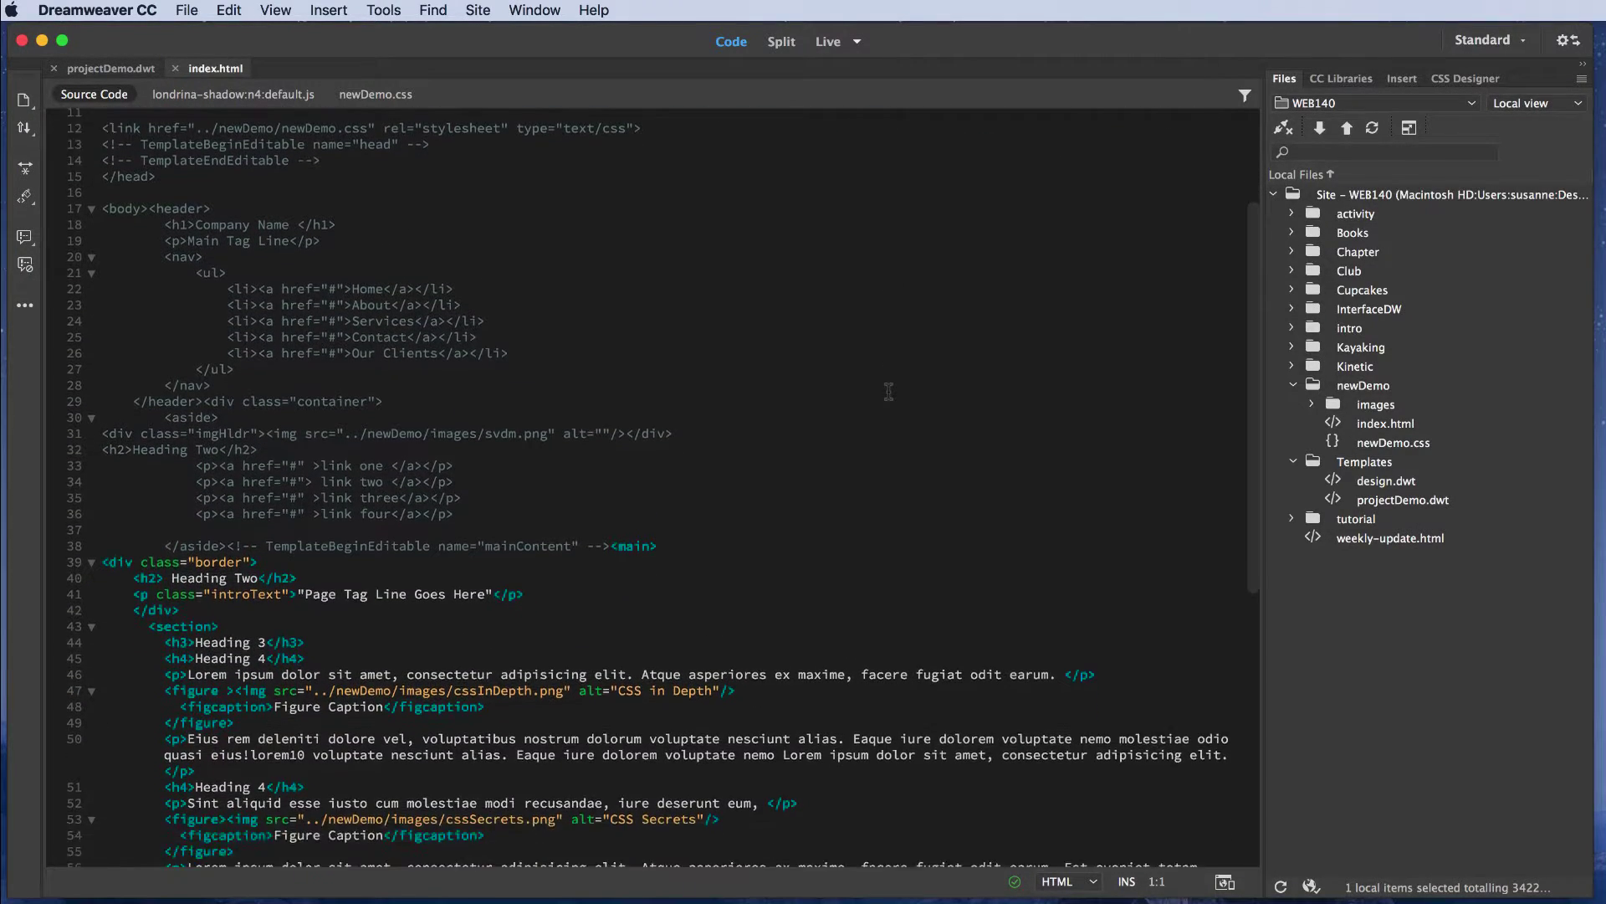
pyautogui.scroll(5, 888, 391)
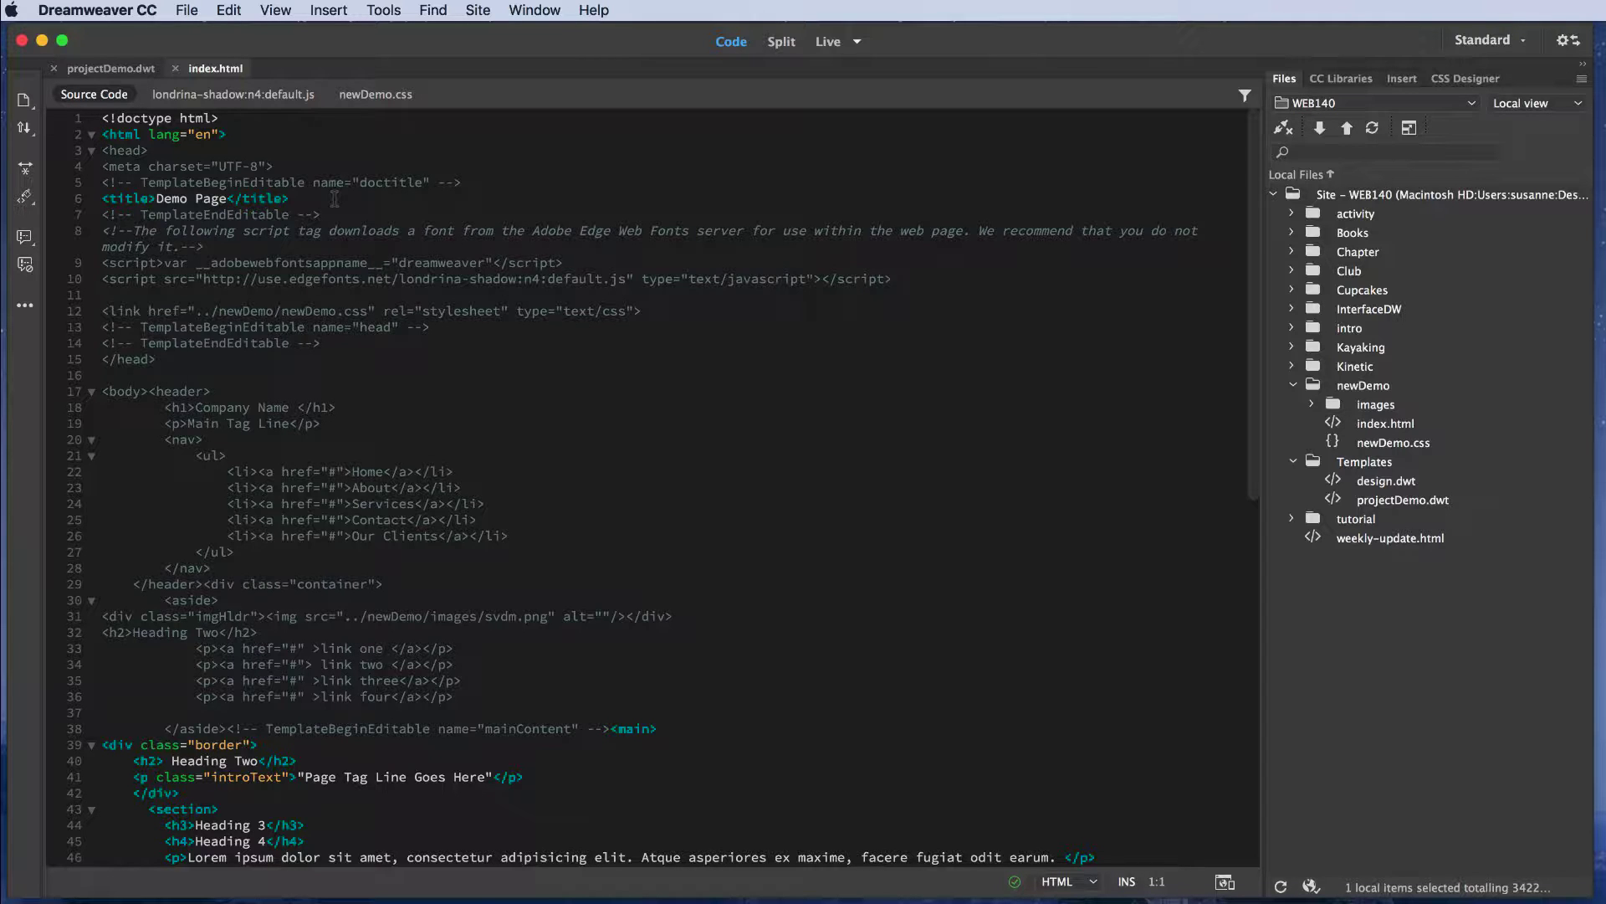
pyautogui.scroll(-1, 334, 198)
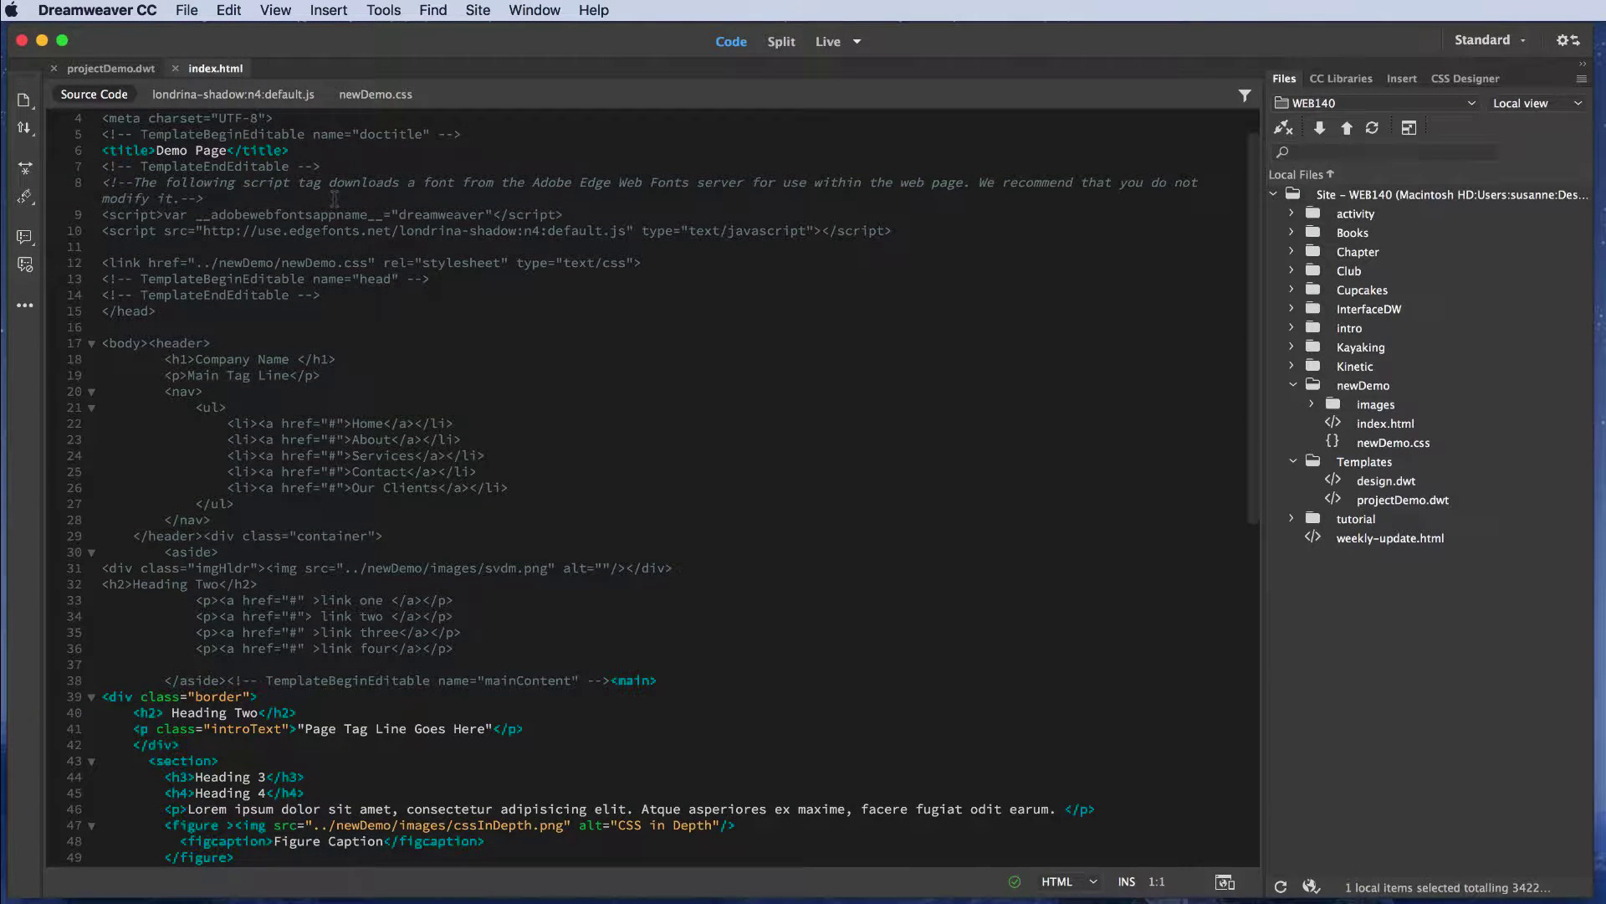
pyautogui.scroll(1, 334, 198)
pyautogui.scroll(1, 315, 207)
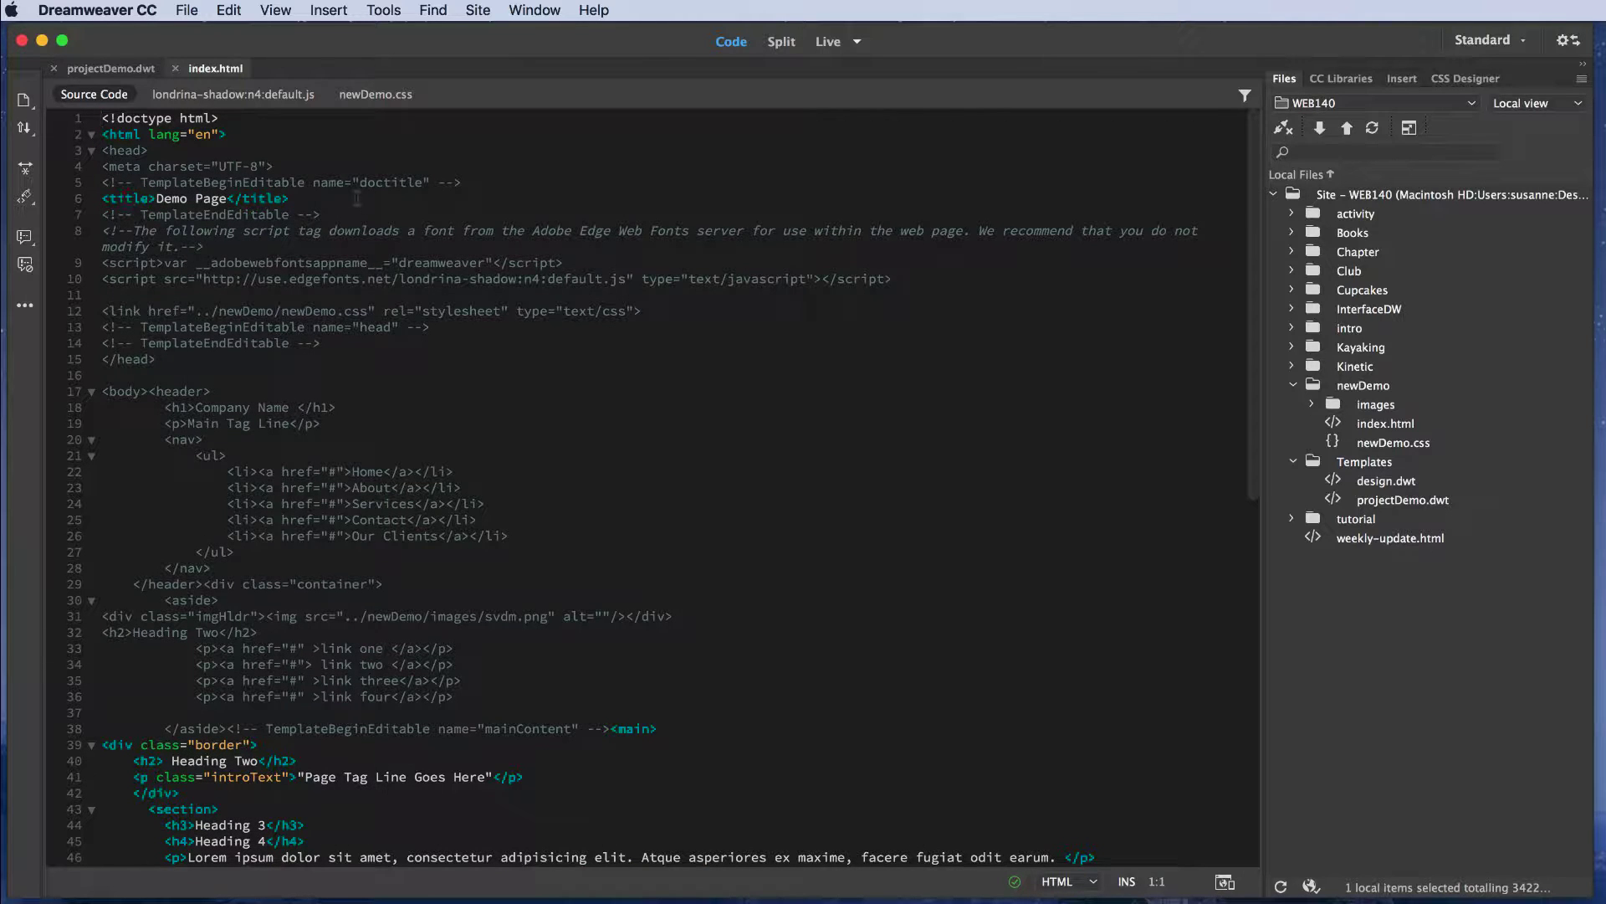
pyautogui.scroll(-1, 357, 199)
pyautogui.scroll(1, 301, 195)
pyautogui.click(226, 198)
pyautogui.scroll(-3, 412, 198)
pyautogui.scroll(-2, 413, 199)
pyautogui.scroll(5, 411, 196)
# Step: Close index.html and the projectDemo template, then create another projectDemo-based page
pyautogui.click(178, 68)
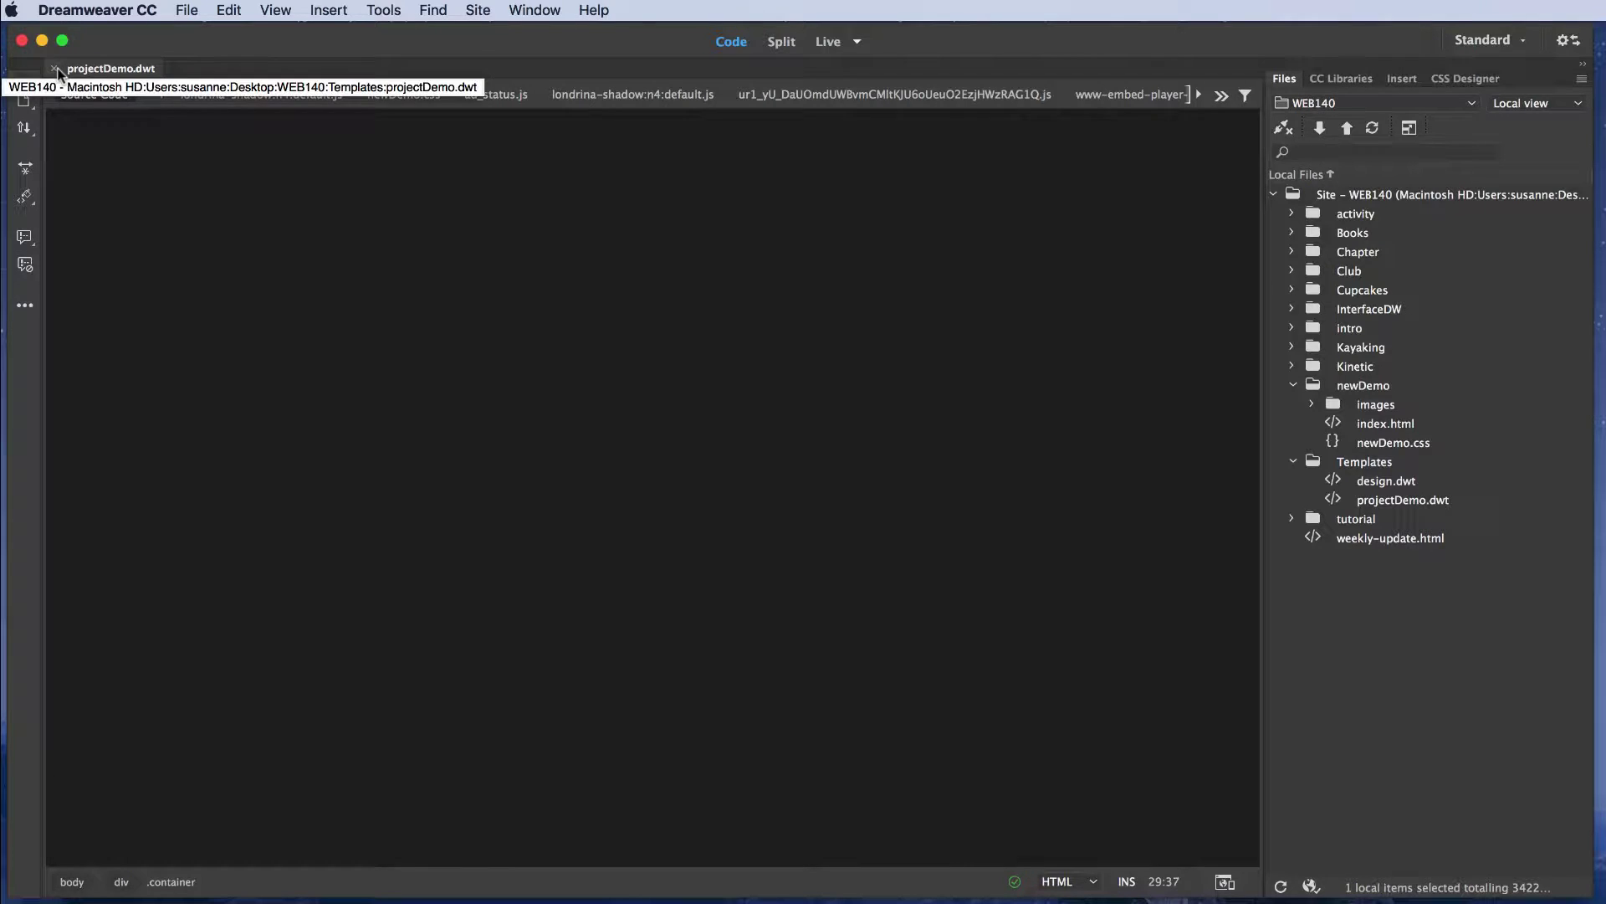
pyautogui.click(57, 69)
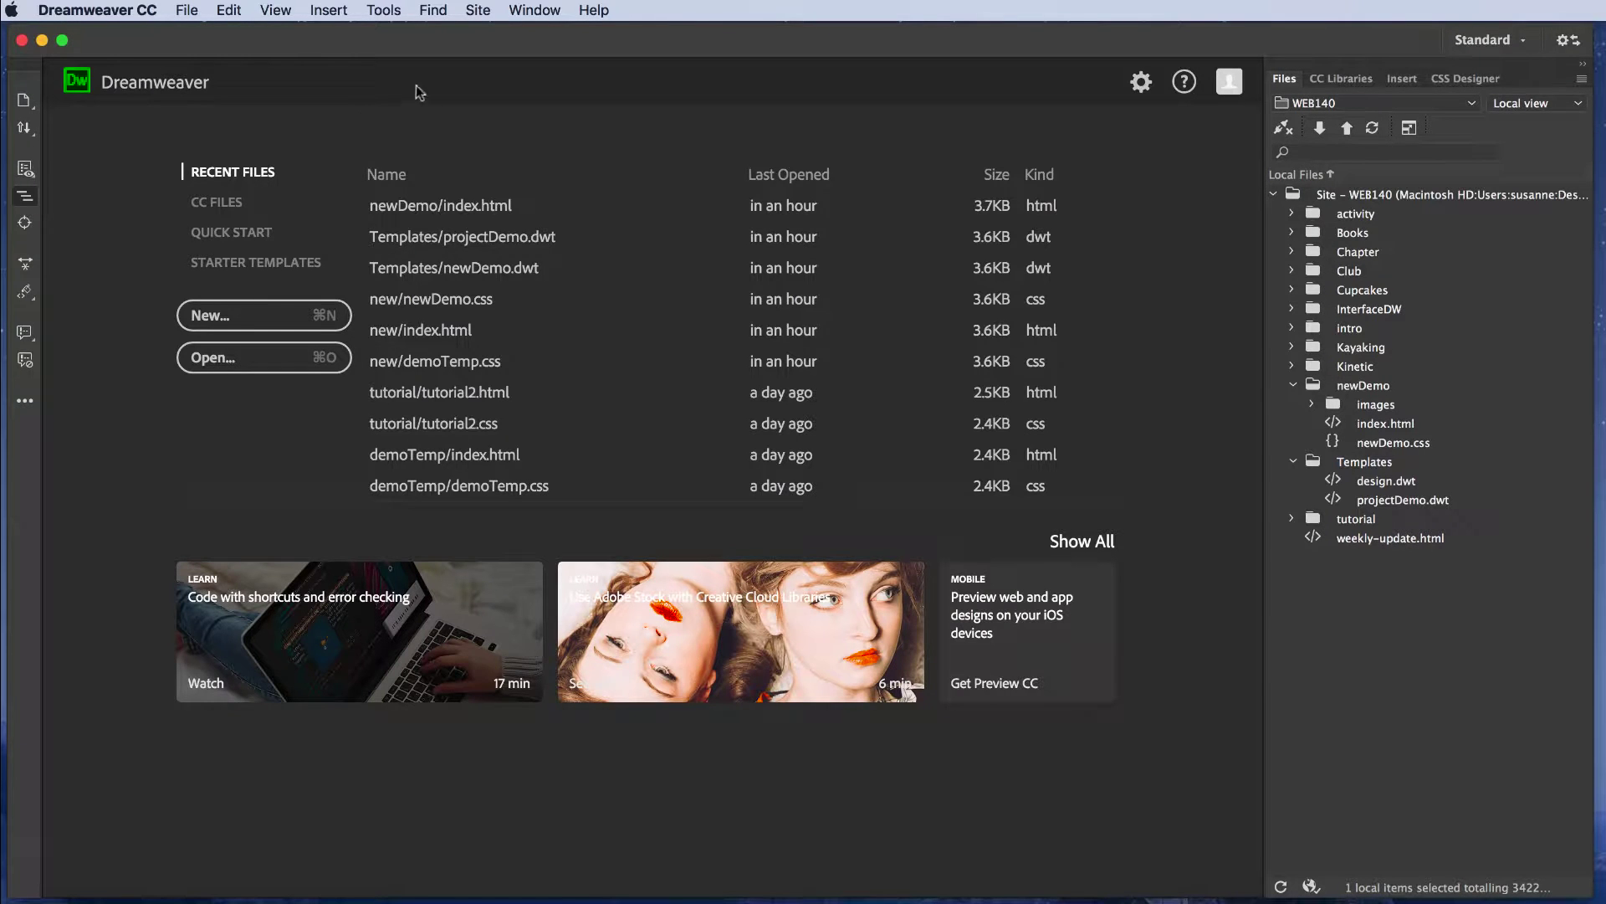
pyautogui.click(188, 13)
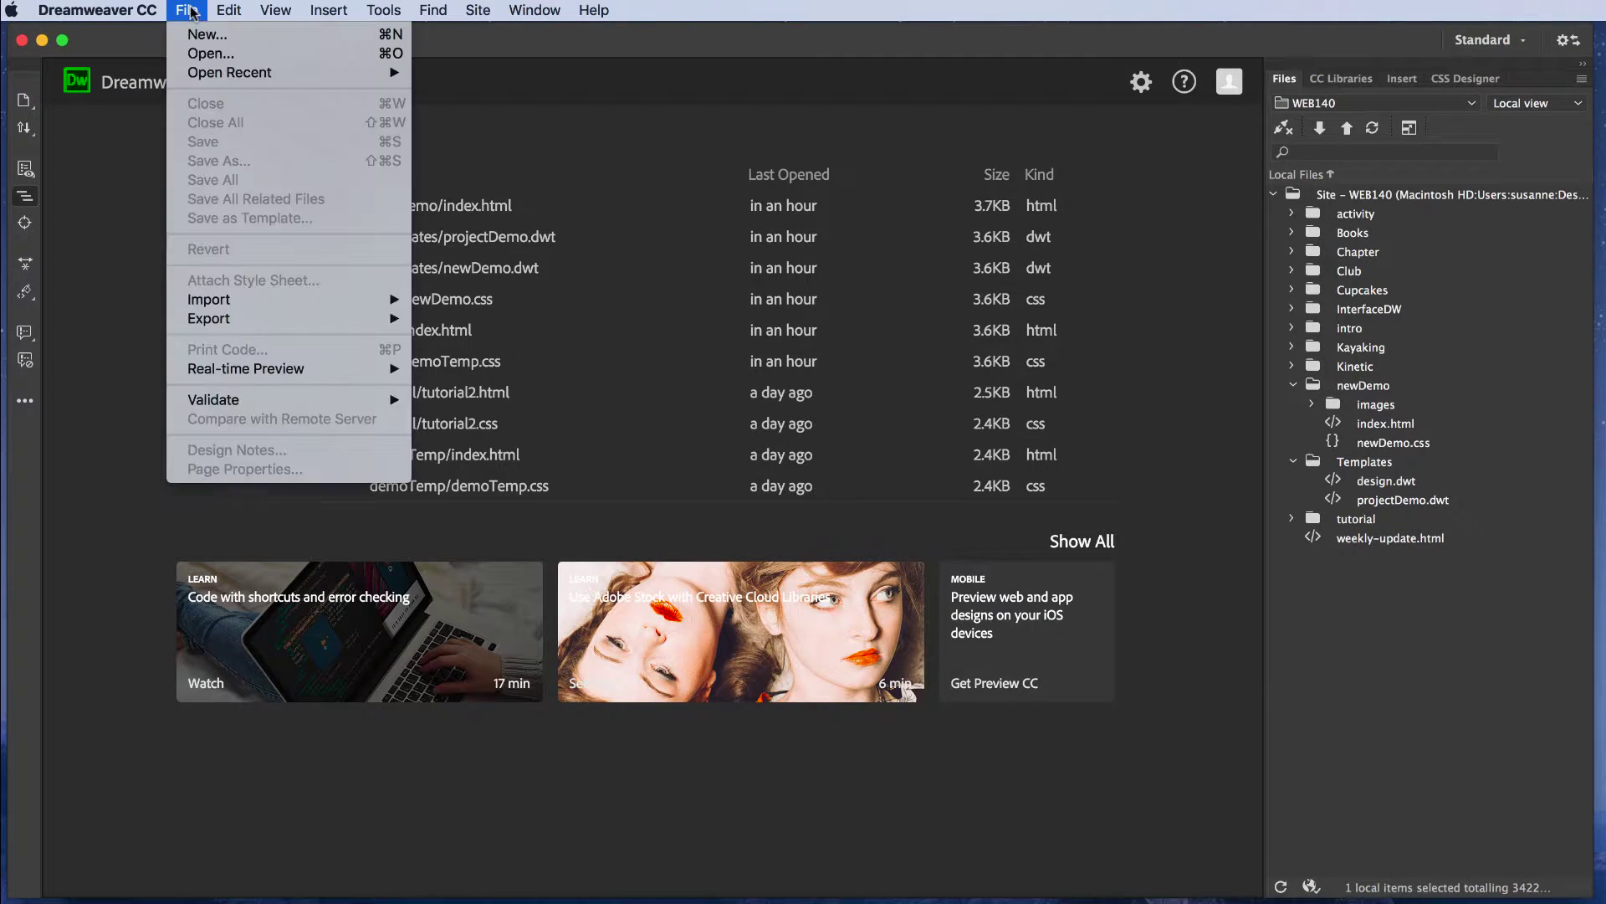
pyautogui.click(201, 39)
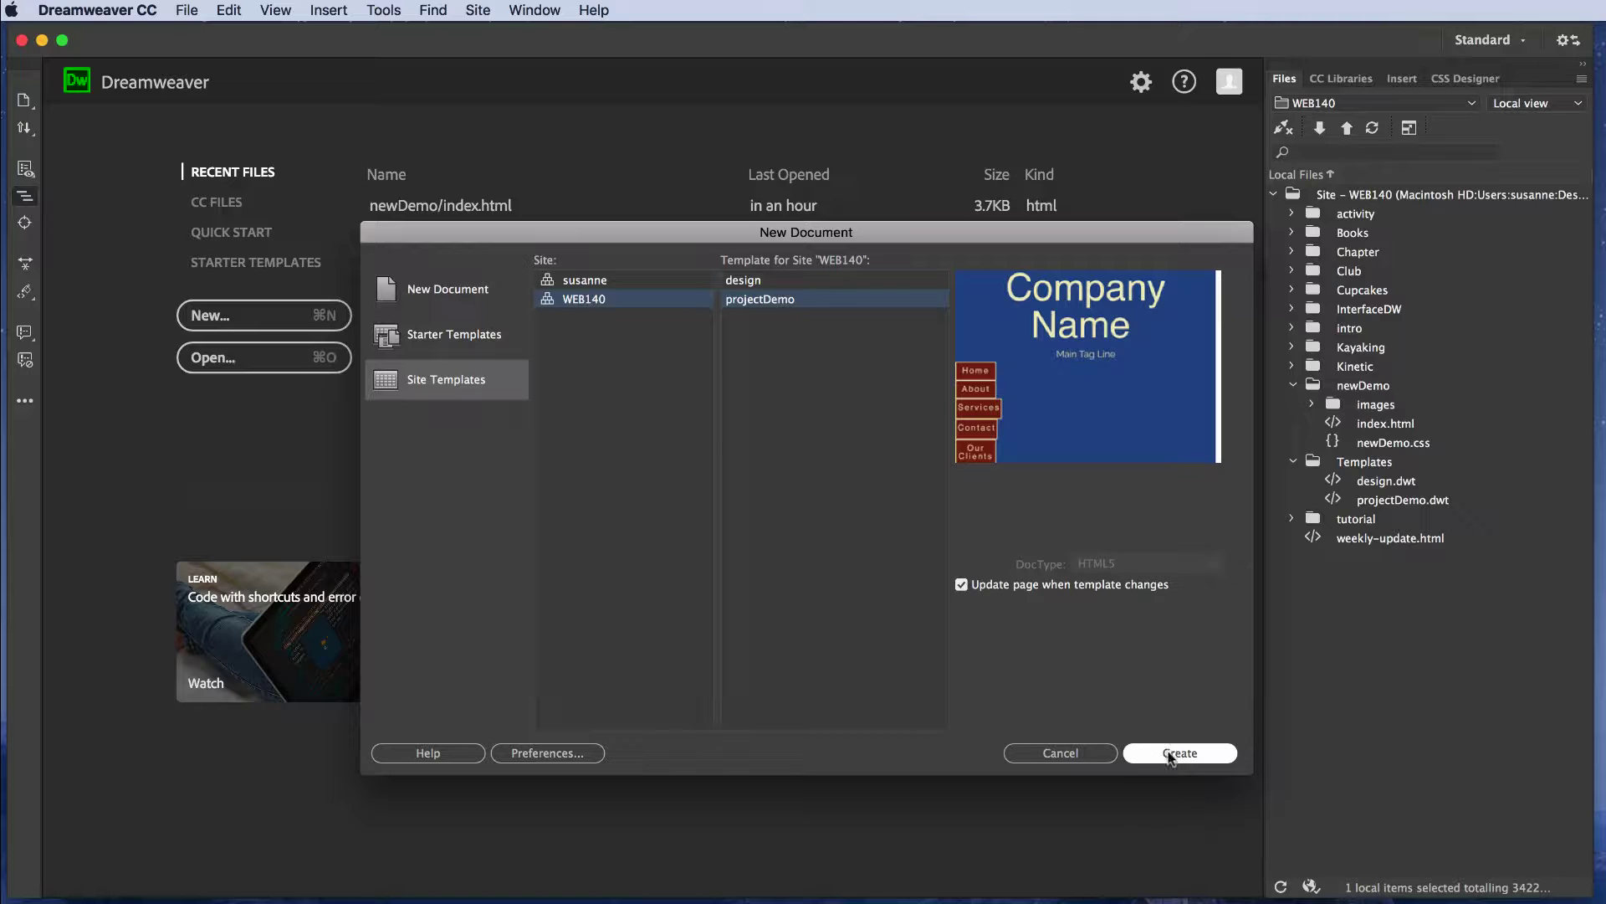
pyautogui.click(1171, 754)
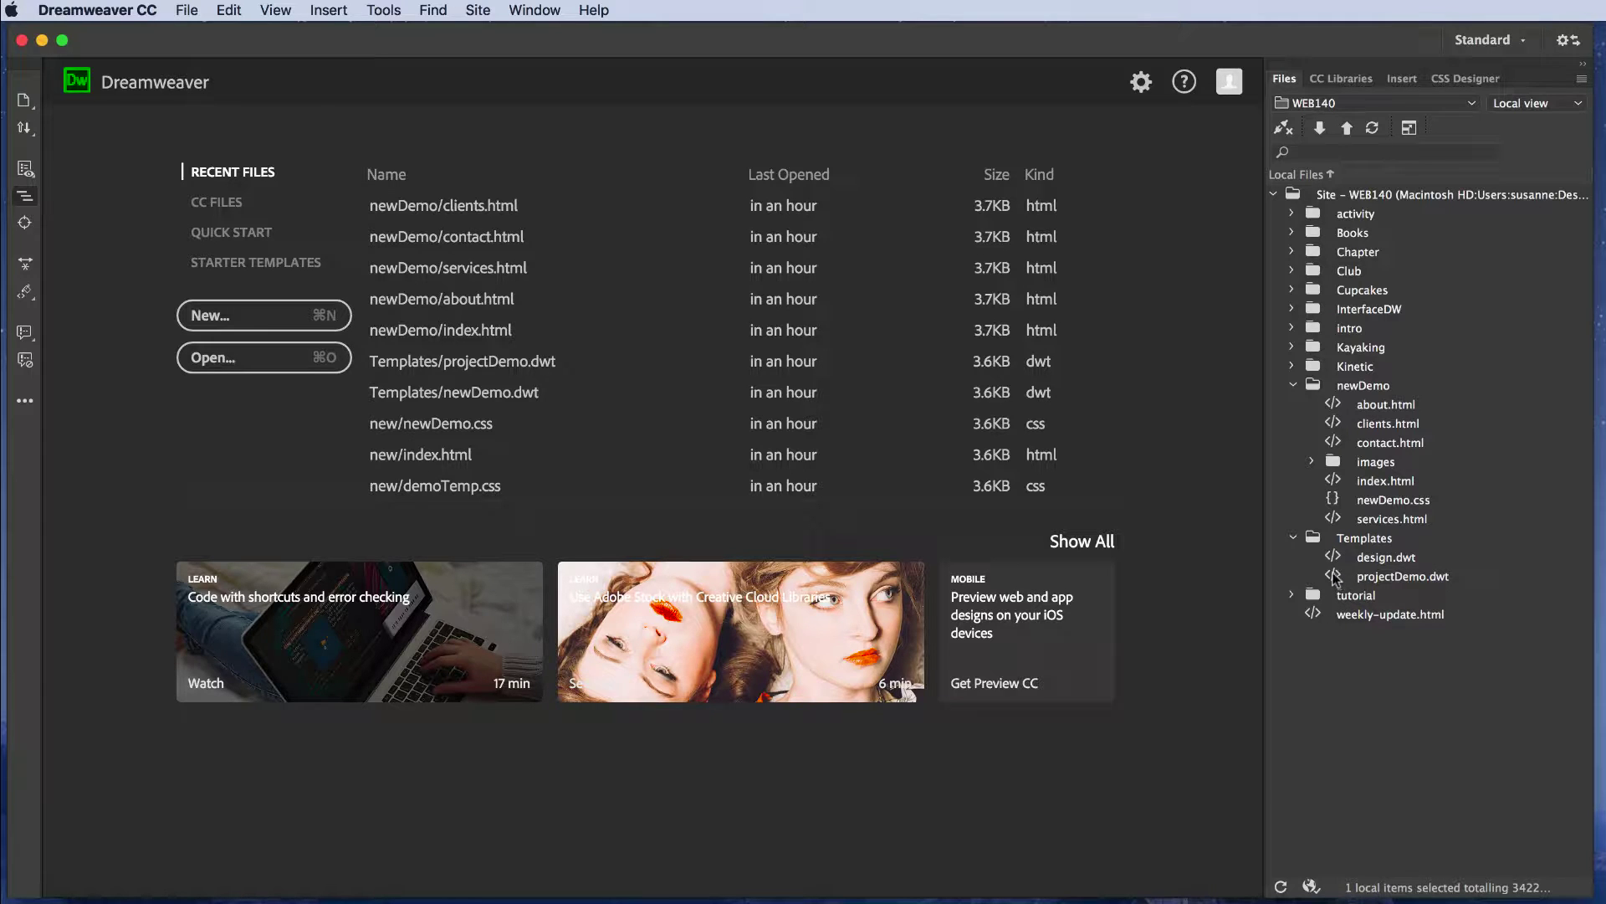
# Step: Reopen projectDemo.dwt from the Files panel
pyautogui.doubleClick(1336, 577)
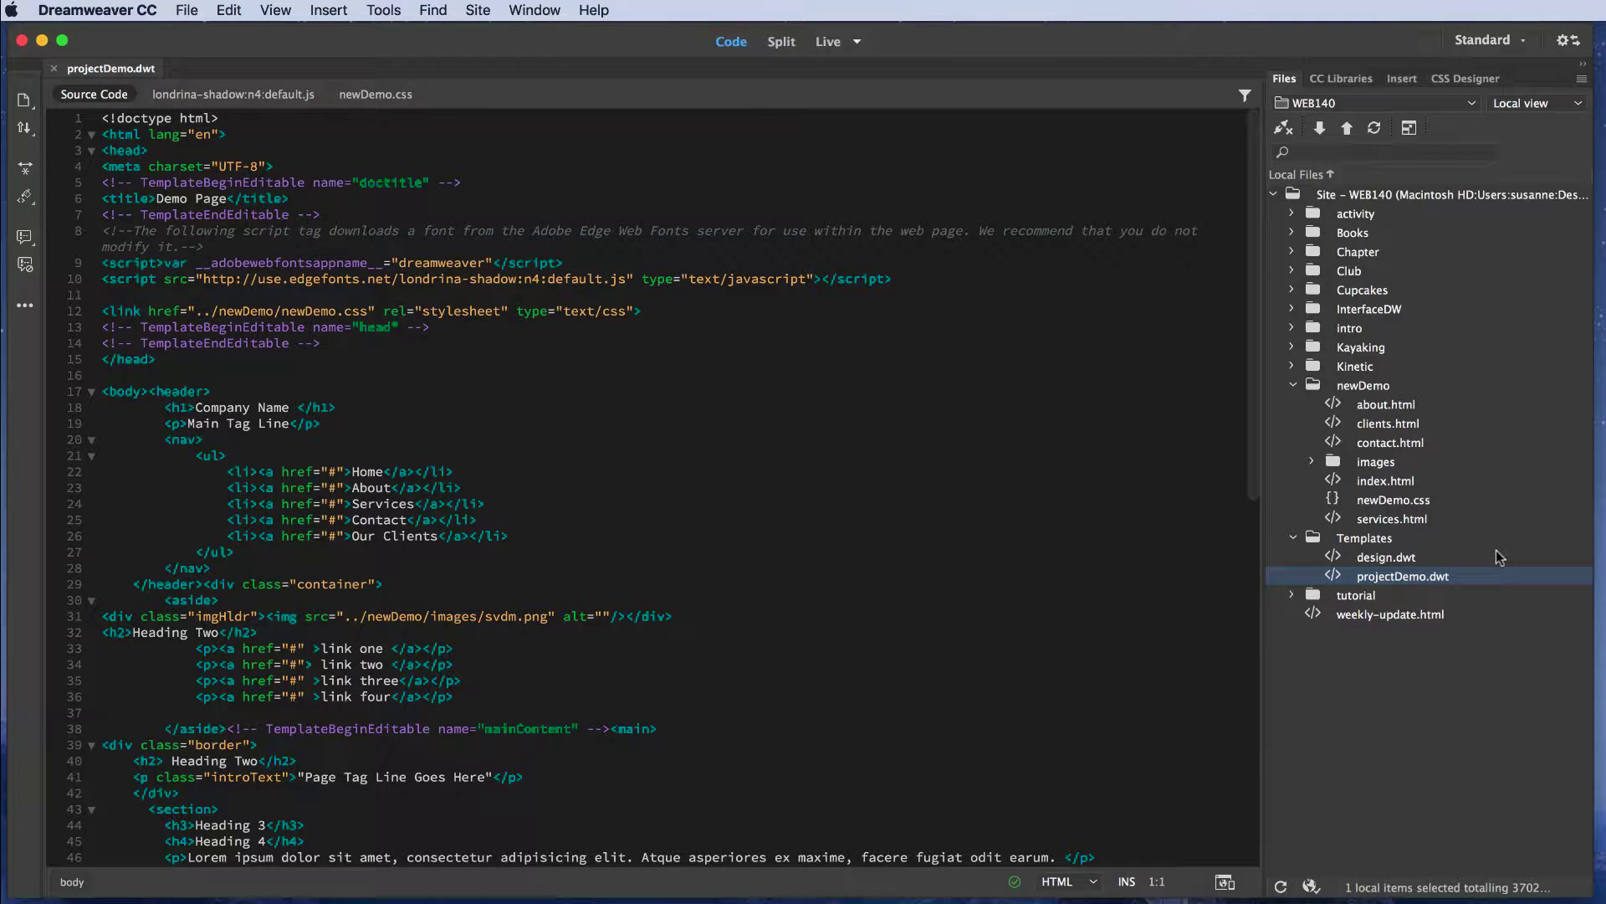
pyautogui.click(532, 10)
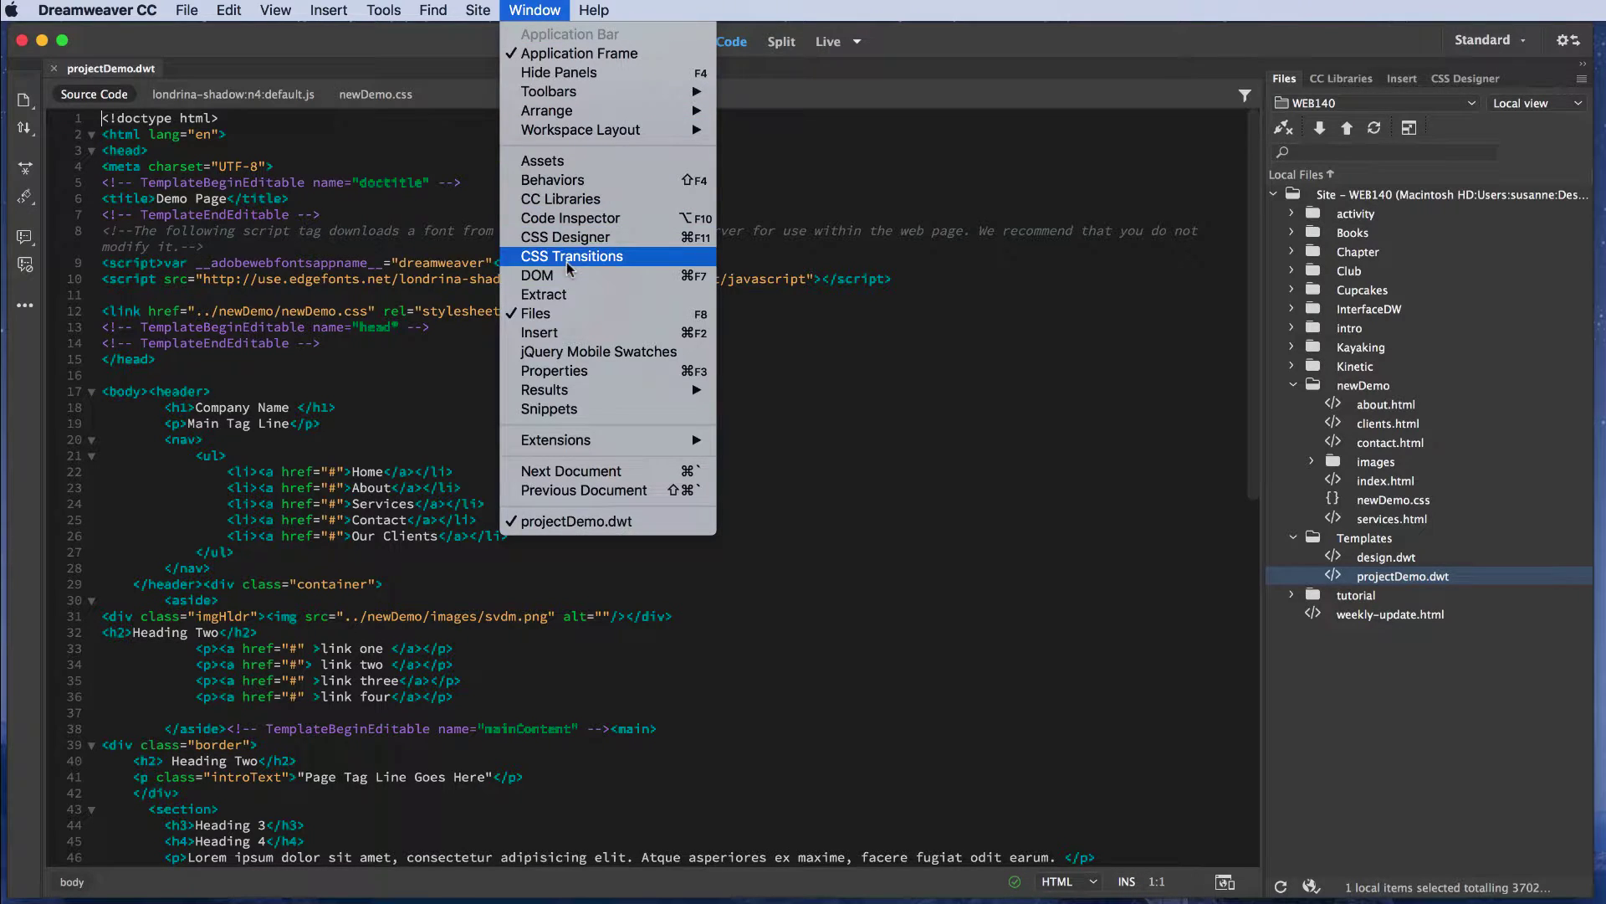
# Step: Widen the code view and select the Home list item on line 22
pyautogui.click(560, 375)
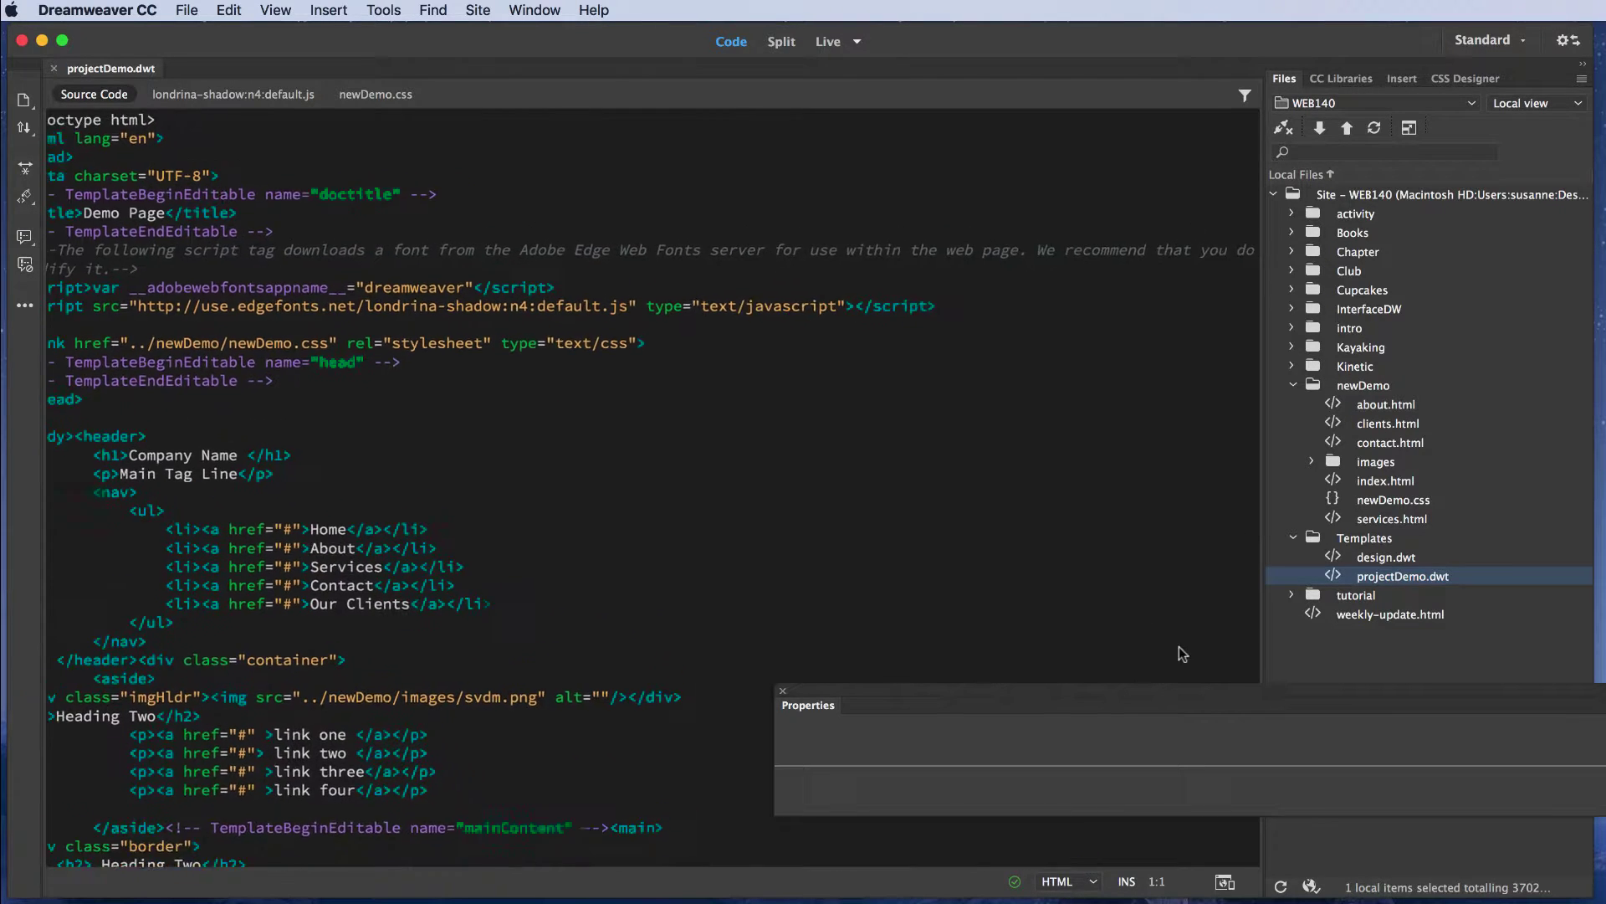
pyautogui.moveTo(1236, 706); pyautogui.dragTo(616, 699)
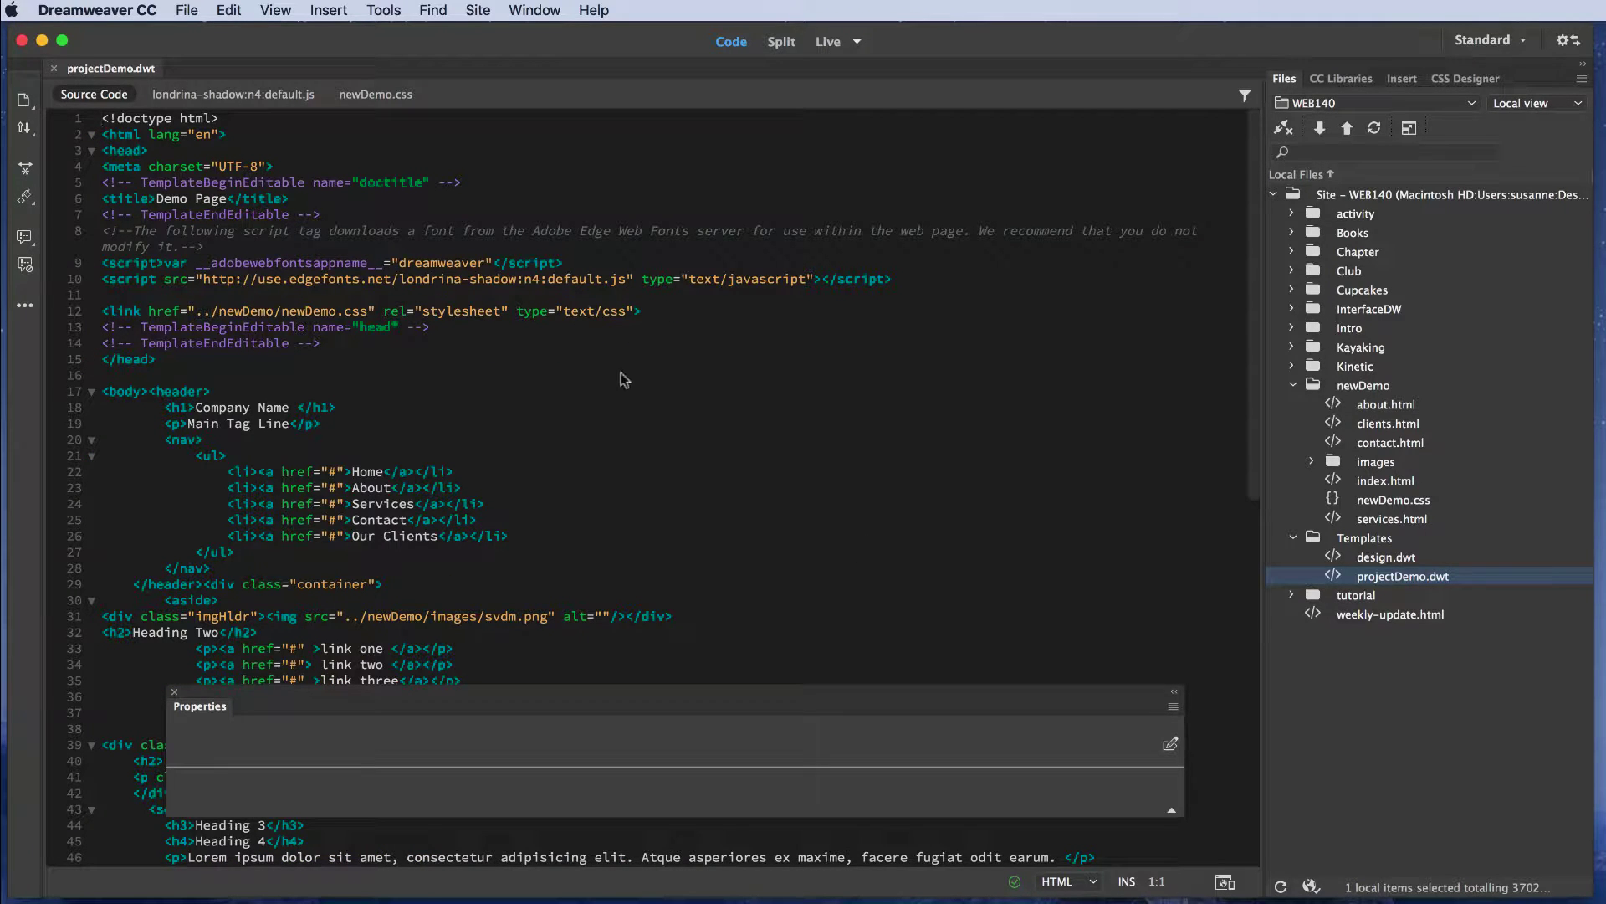
pyautogui.click(857, 44)
pyautogui.click(869, 86)
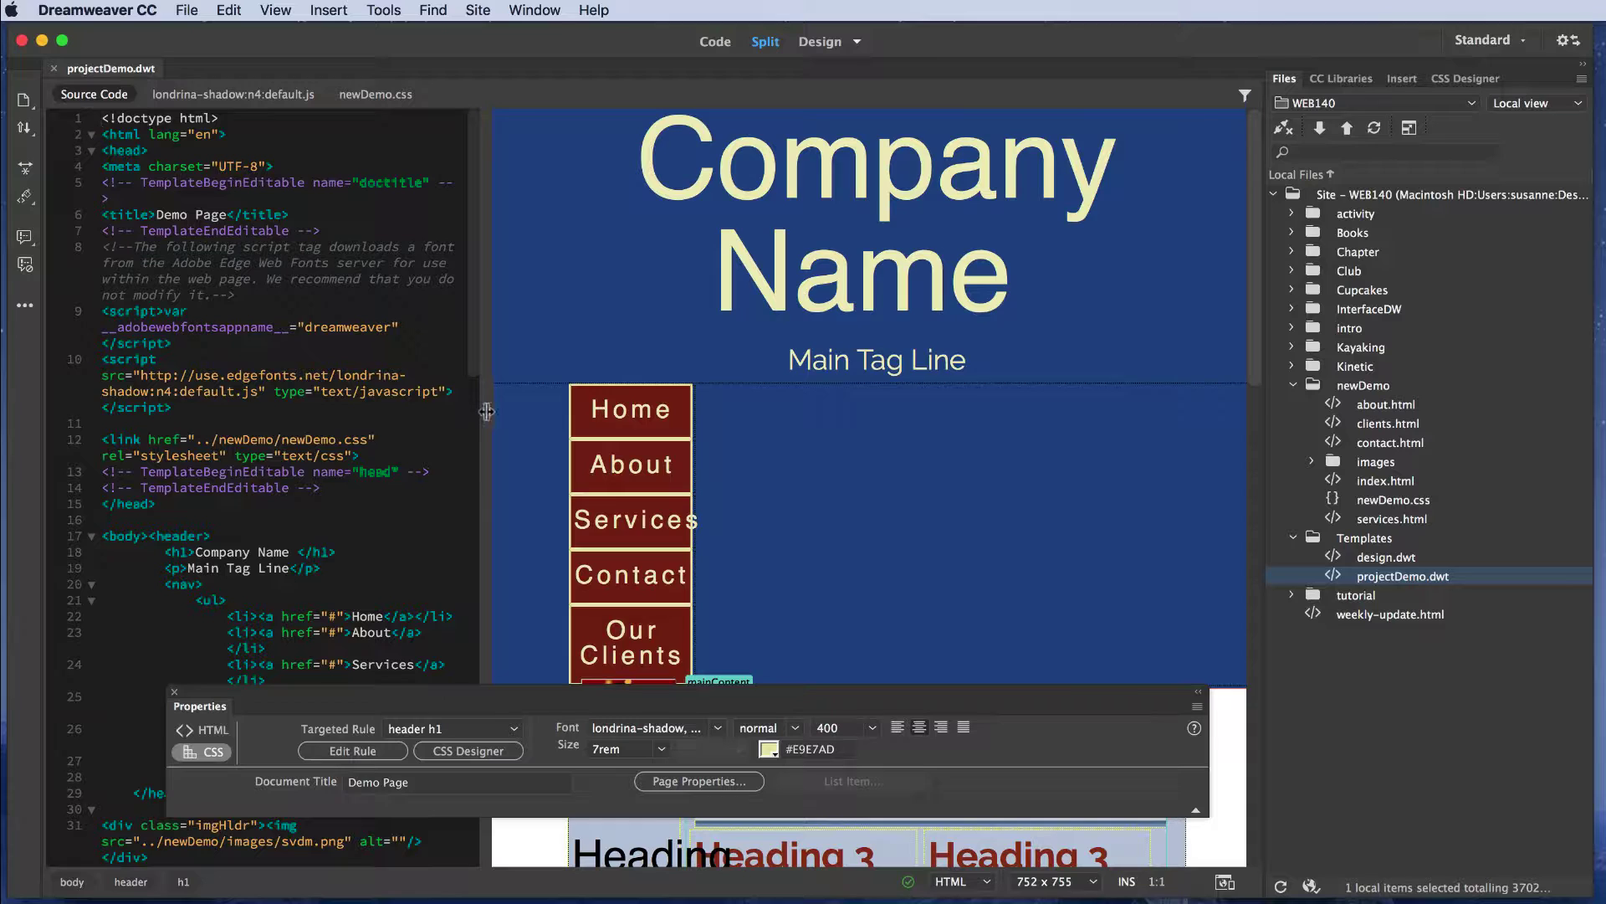
pyautogui.moveTo(486, 412); pyautogui.dragTo(694, 420)
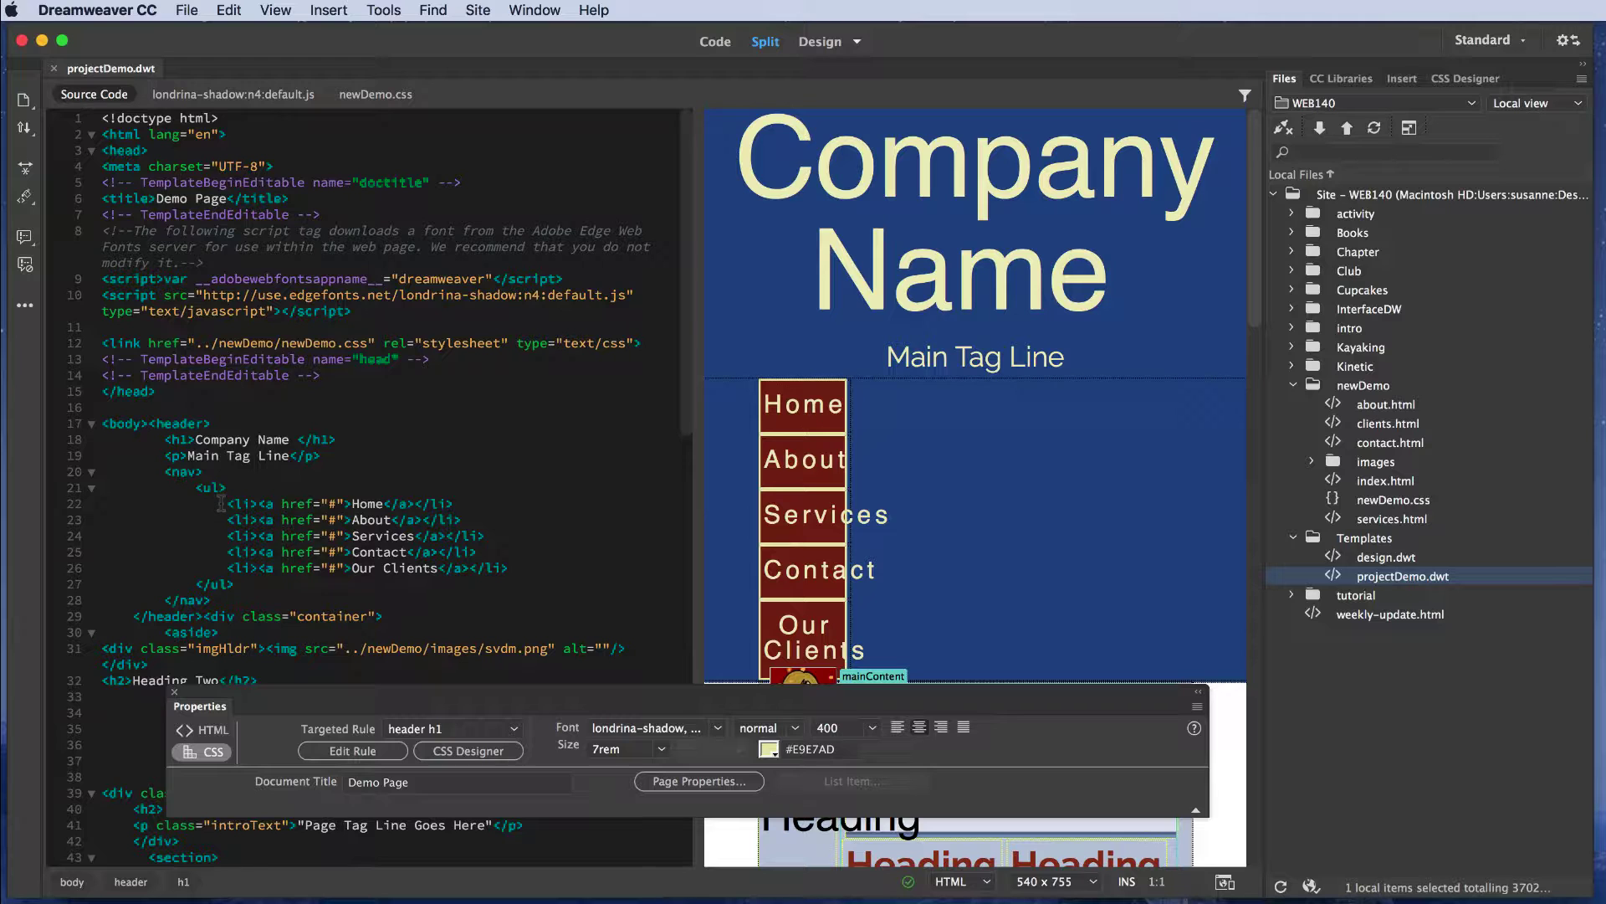
pyautogui.moveTo(223, 502); pyautogui.dragTo(477, 504)
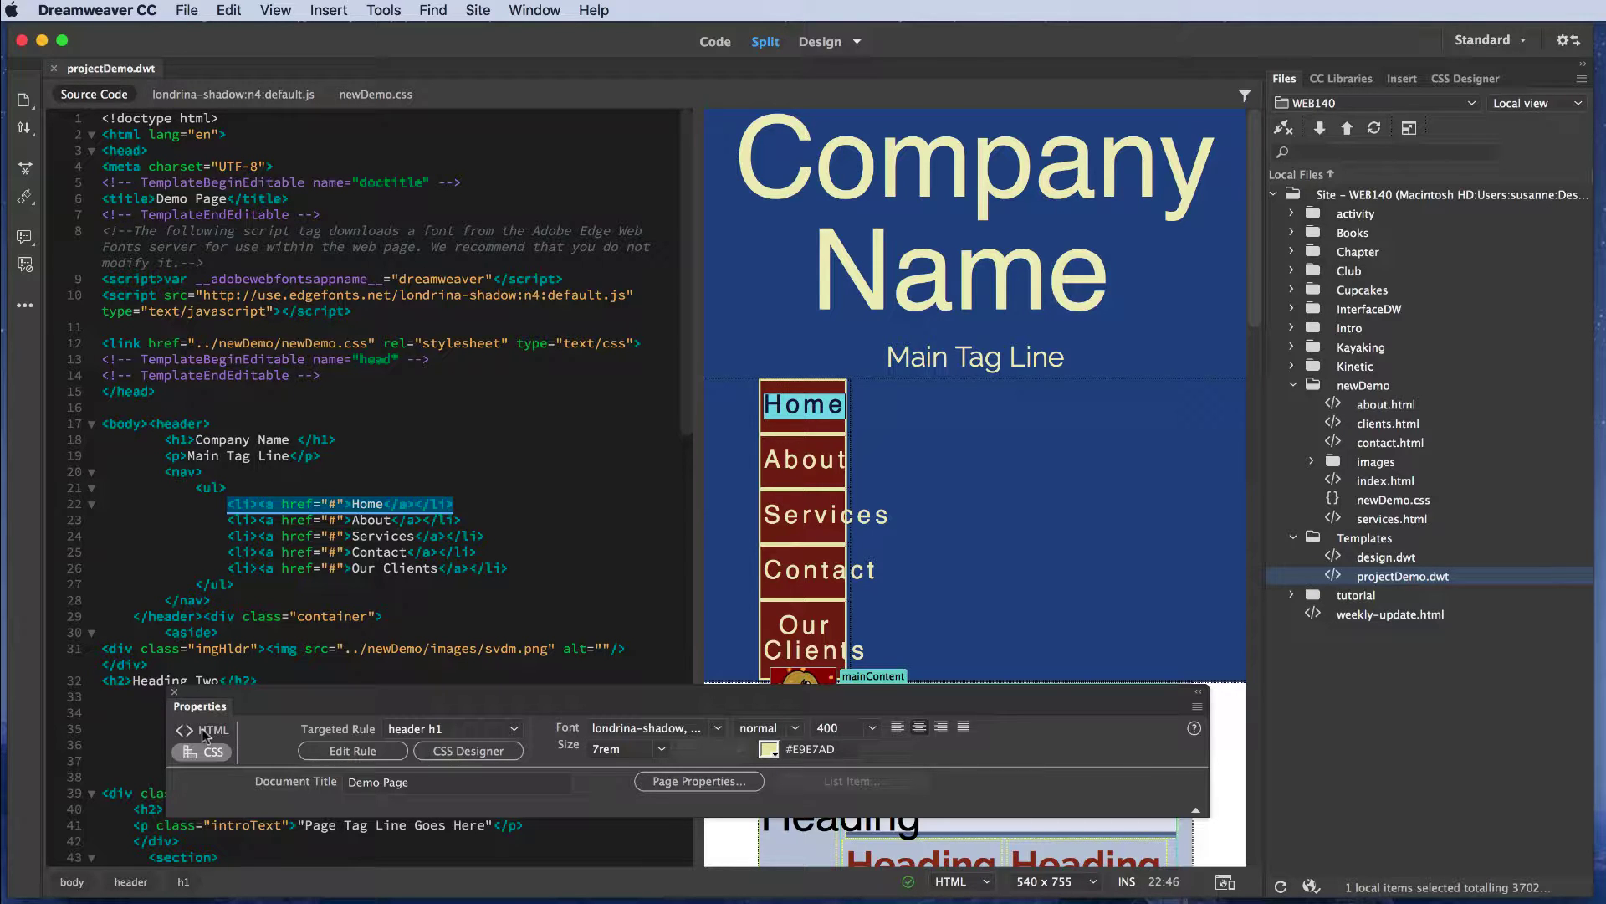
# Step: Link the Home item to index.html using Point to File in the HTML Properties panel
pyautogui.click(204, 730)
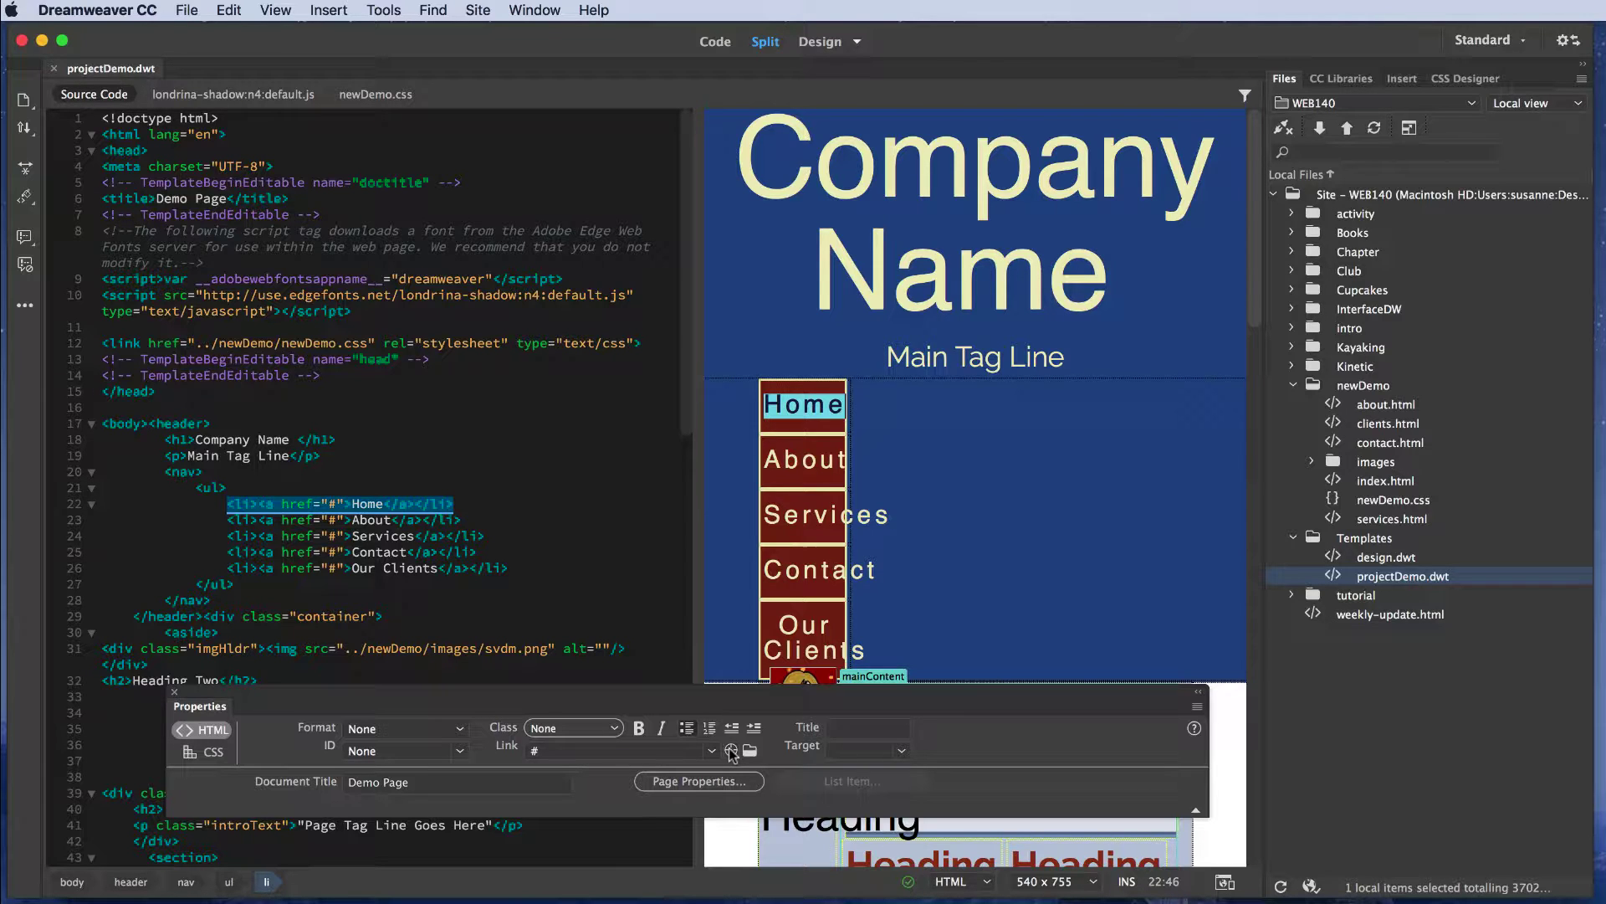
pyautogui.moveTo(732, 752); pyautogui.dragTo(1335, 482)
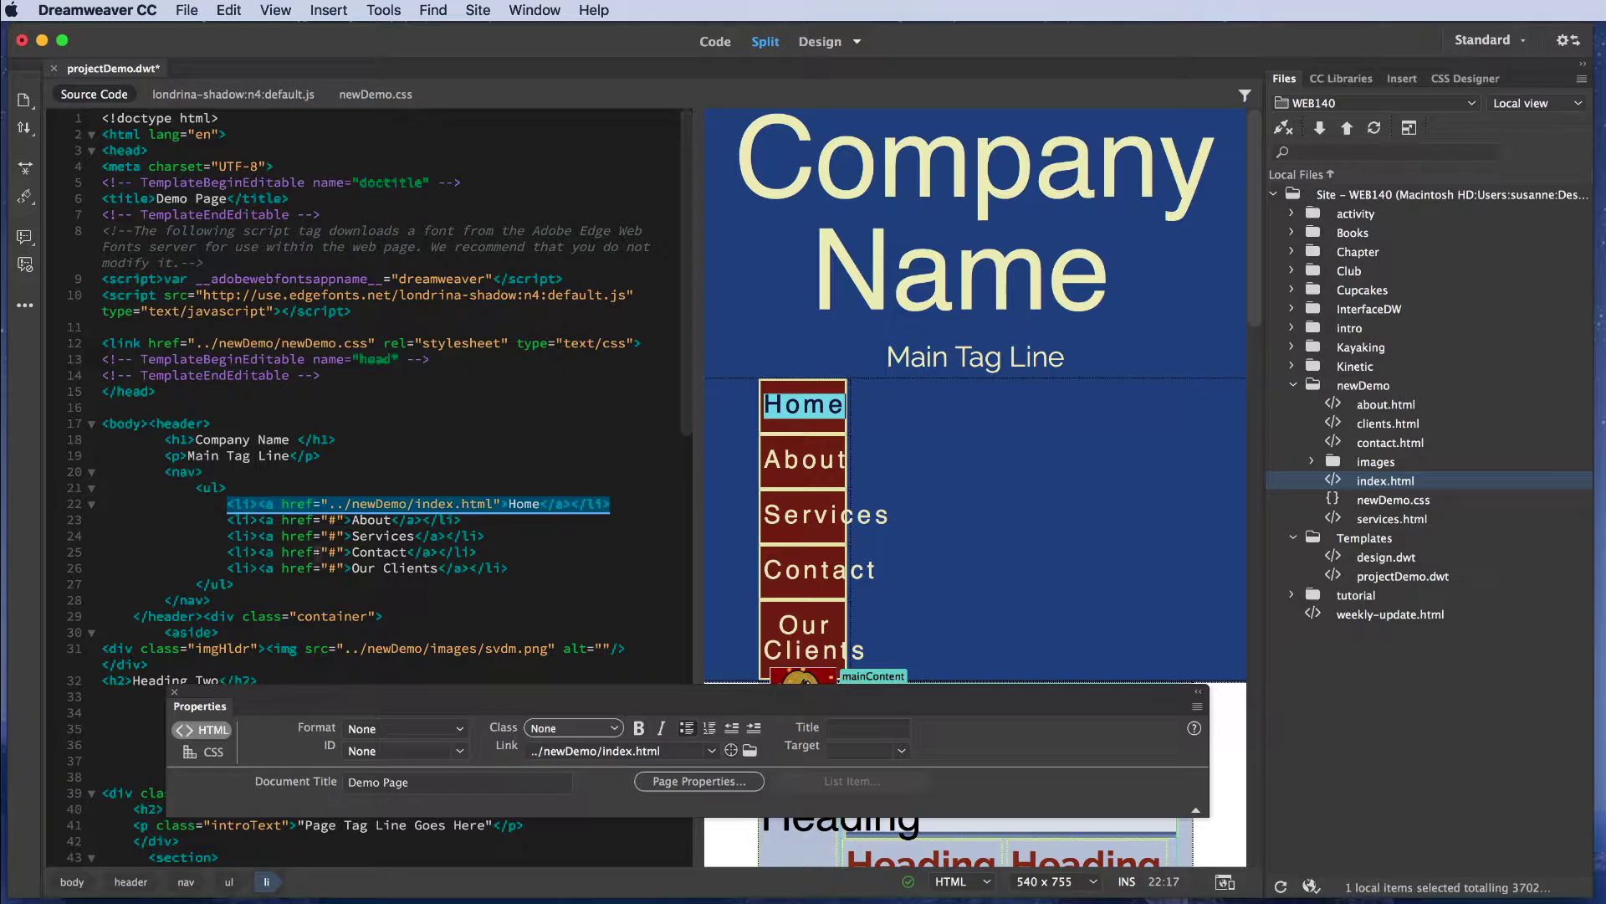
# Step: Select the About list item on line 23 and link it to about.html
pyautogui.click(219, 527)
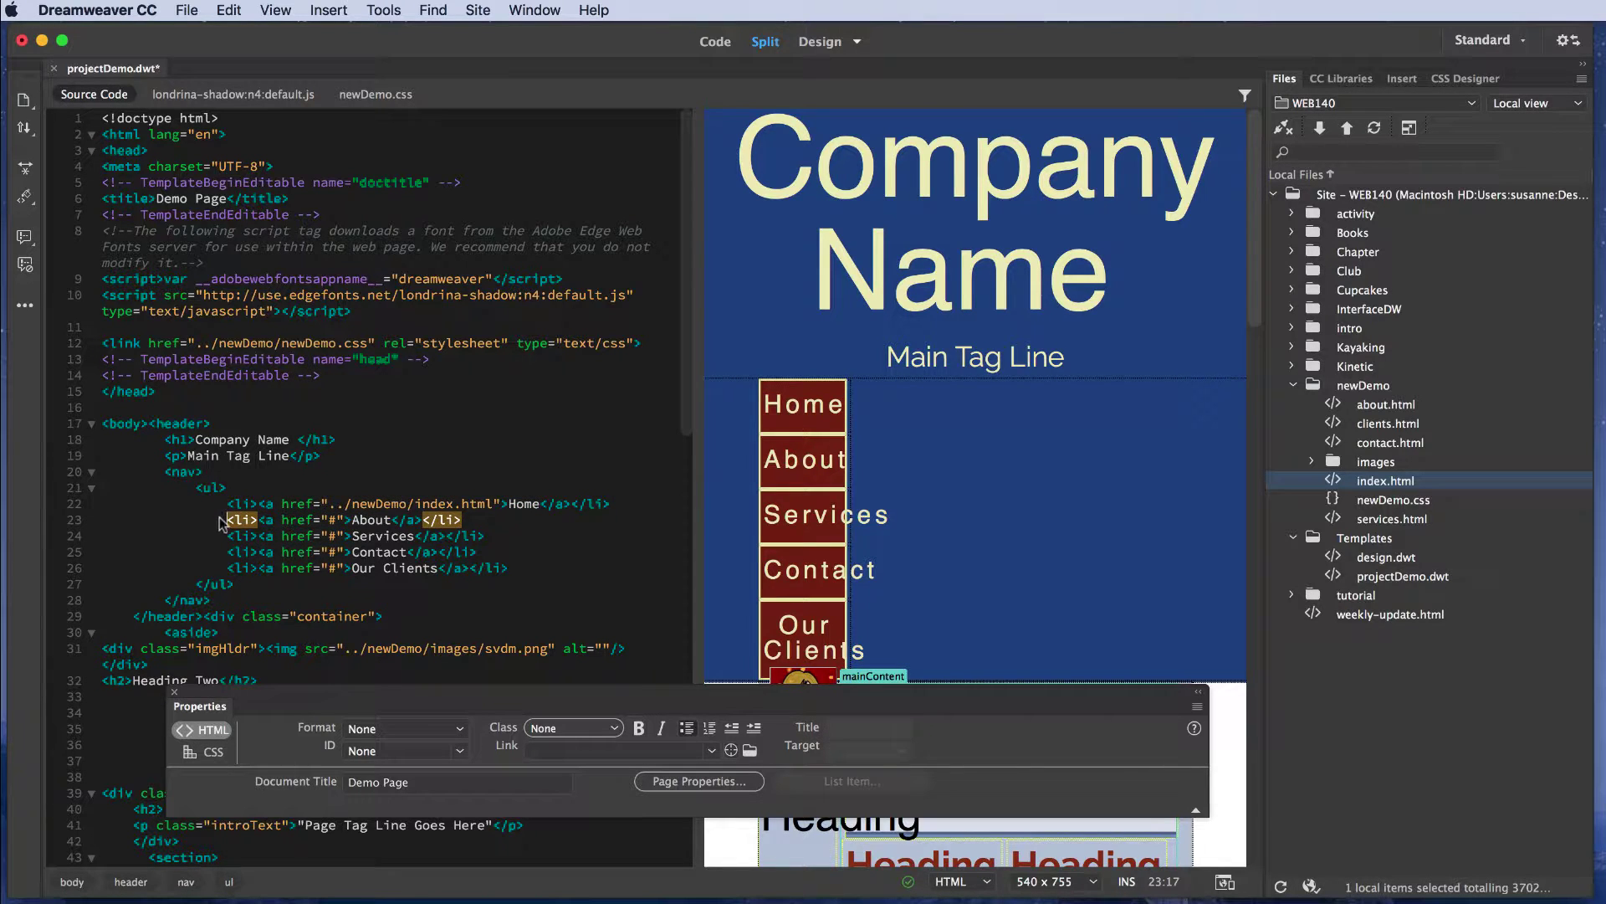
pyautogui.moveTo(224, 522); pyautogui.dragTo(479, 530)
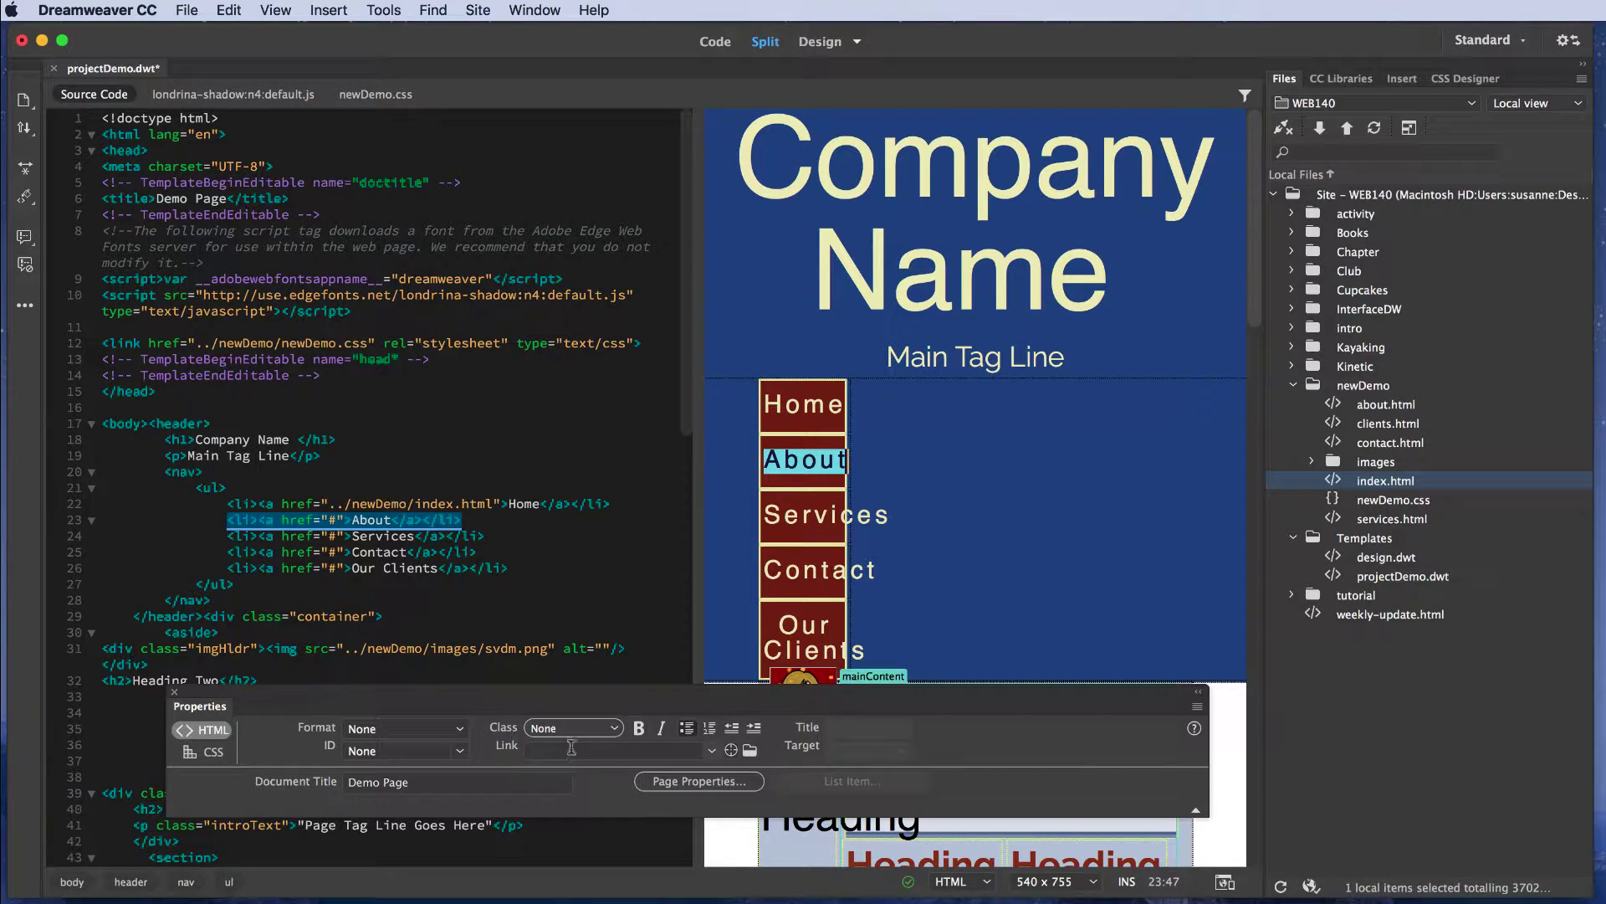
pyautogui.click(733, 754)
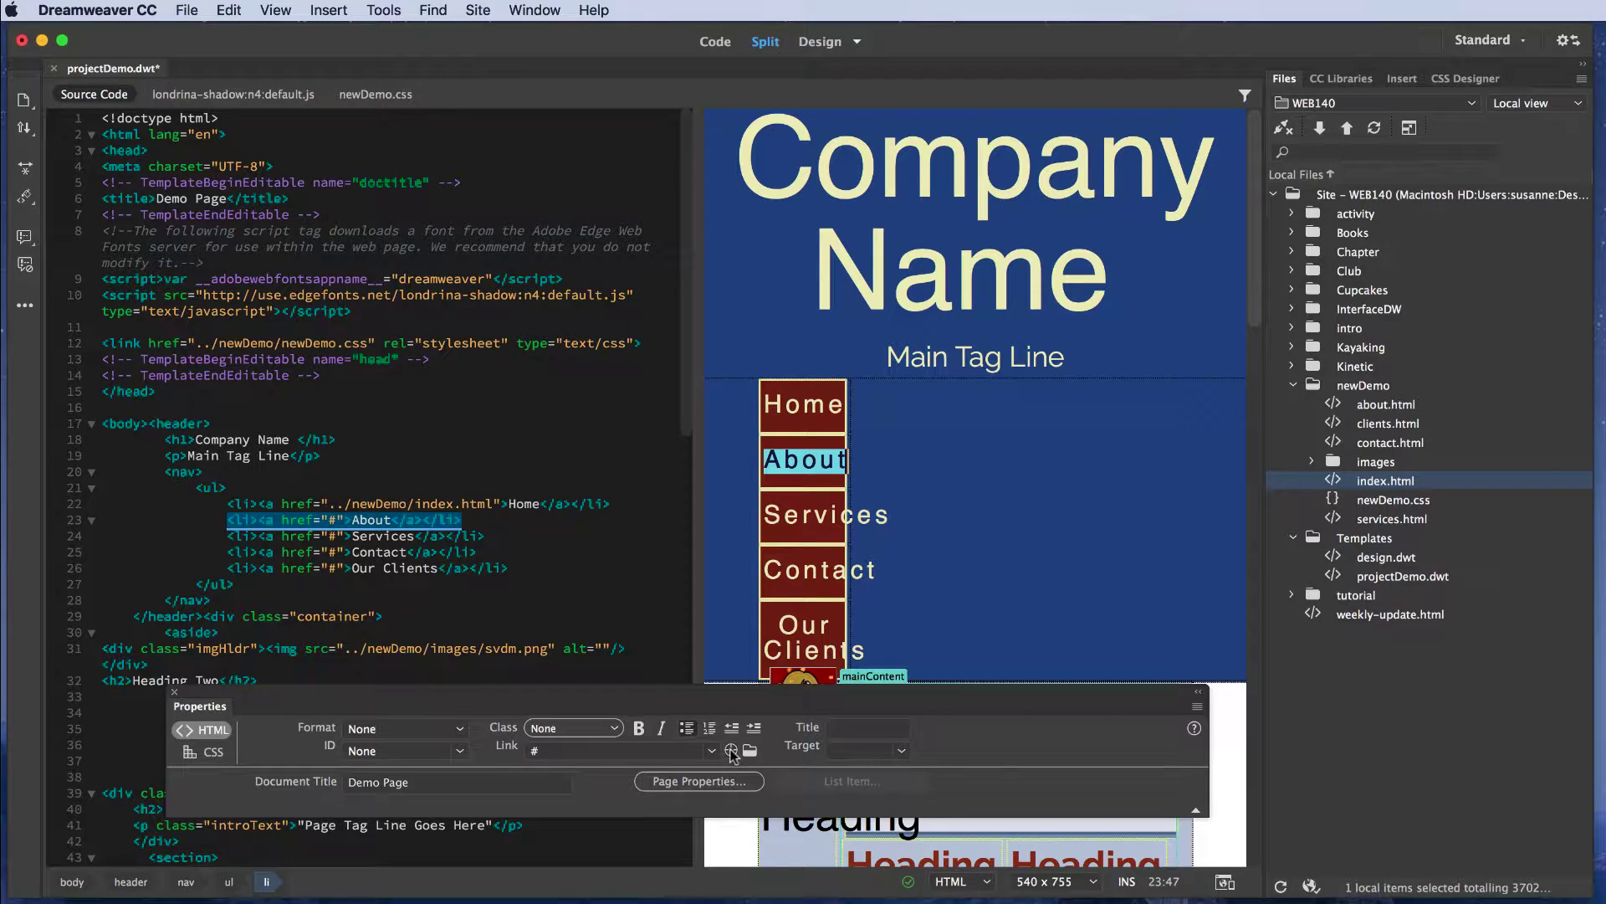
pyautogui.moveTo(731, 753); pyautogui.dragTo(1333, 407)
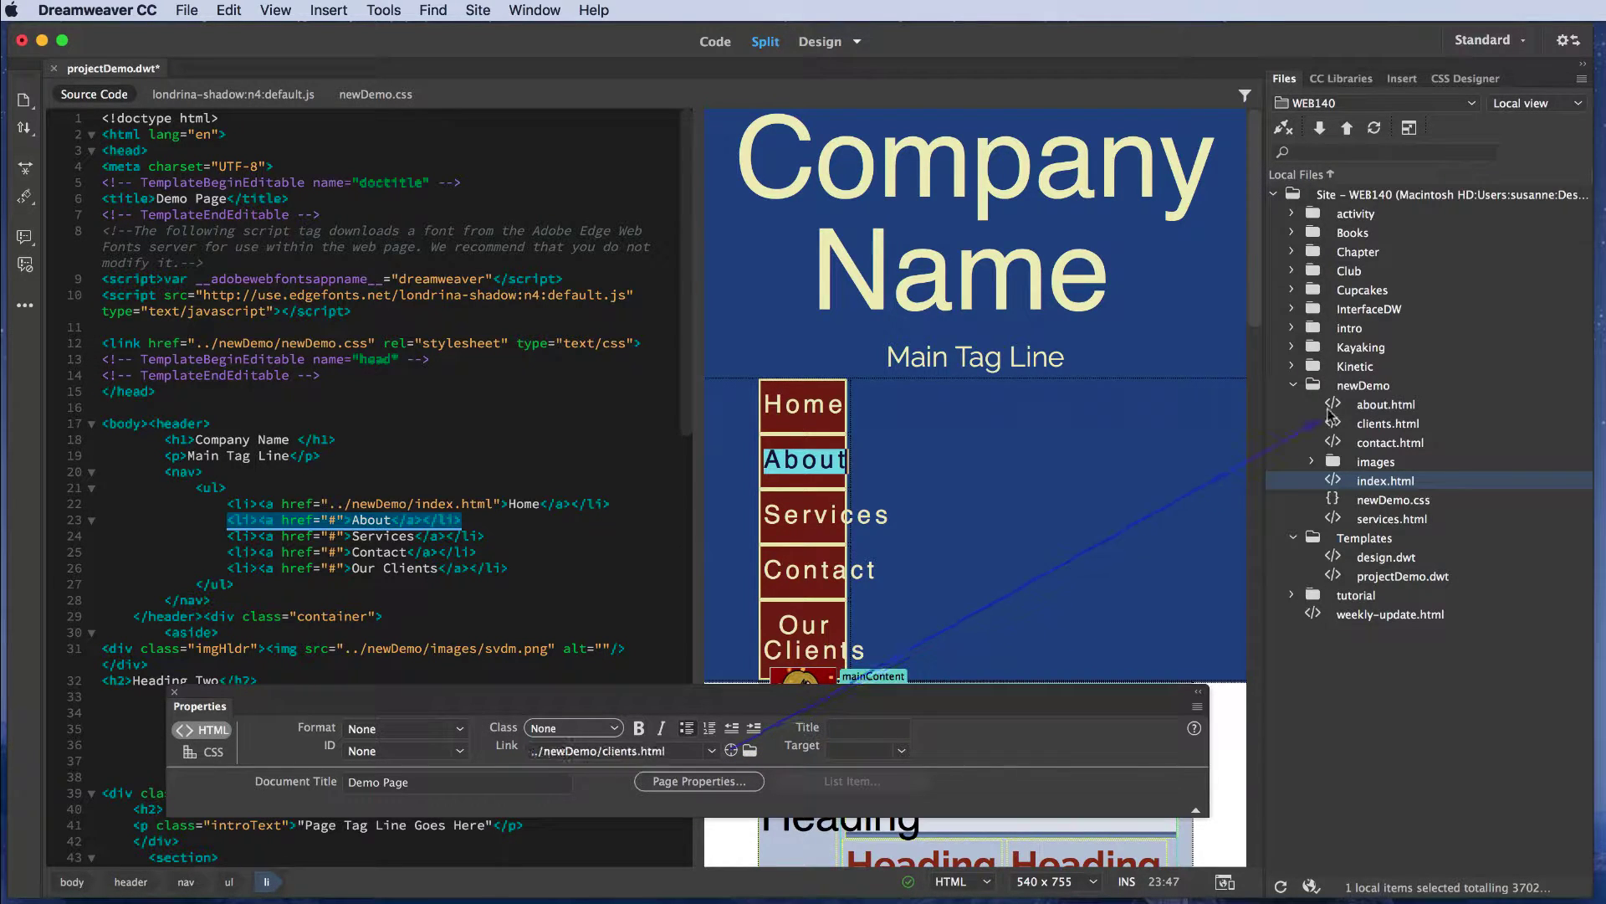
pyautogui.moveTo(1333, 408); pyautogui.dragTo(1340, 410)
pyautogui.moveTo(1338, 405); pyautogui.dragTo(1338, 405)
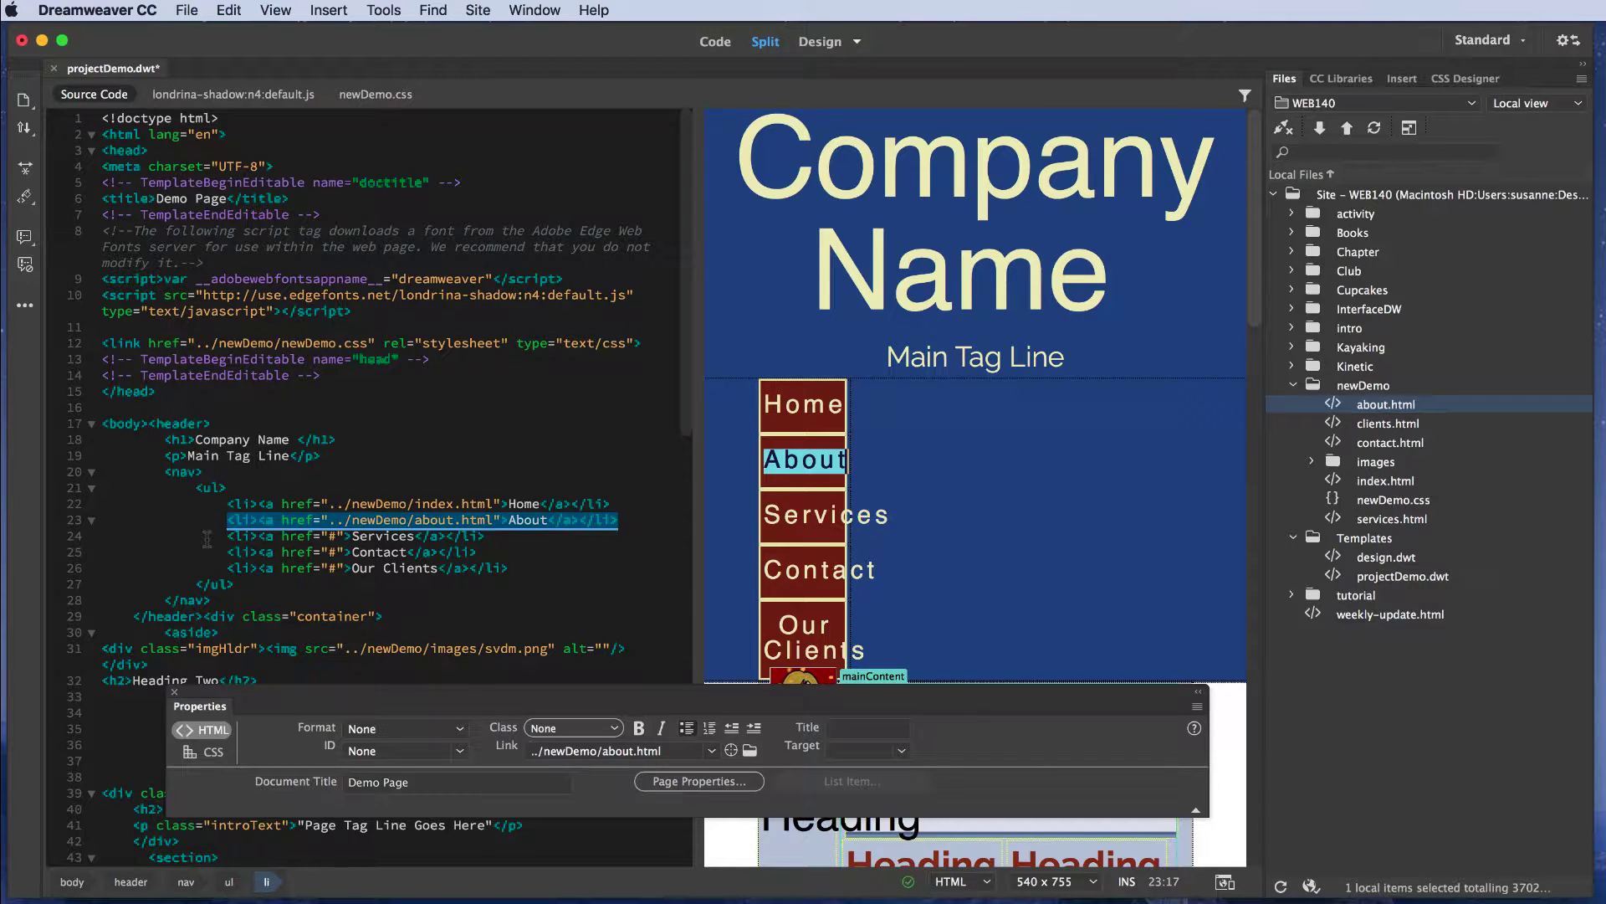
# Step: Link the Services list item on line 24 to services.html
pyautogui.moveTo(227, 535); pyautogui.dragTo(485, 538)
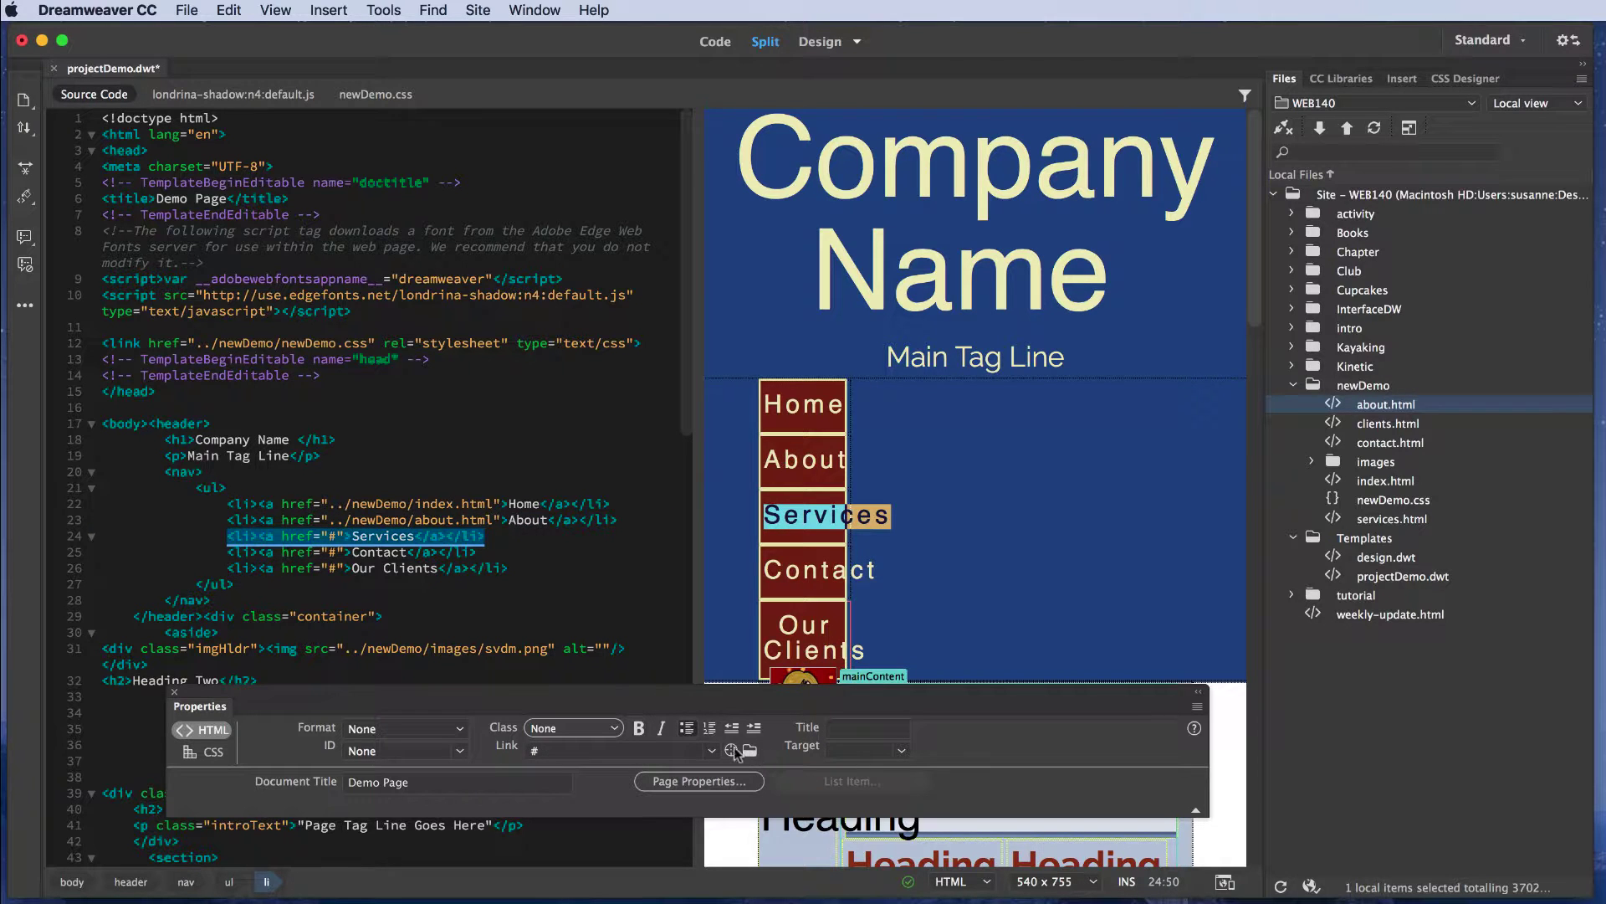
pyautogui.moveTo(731, 749); pyautogui.dragTo(1055, 597)
pyautogui.moveTo(1056, 597); pyautogui.dragTo(1338, 521)
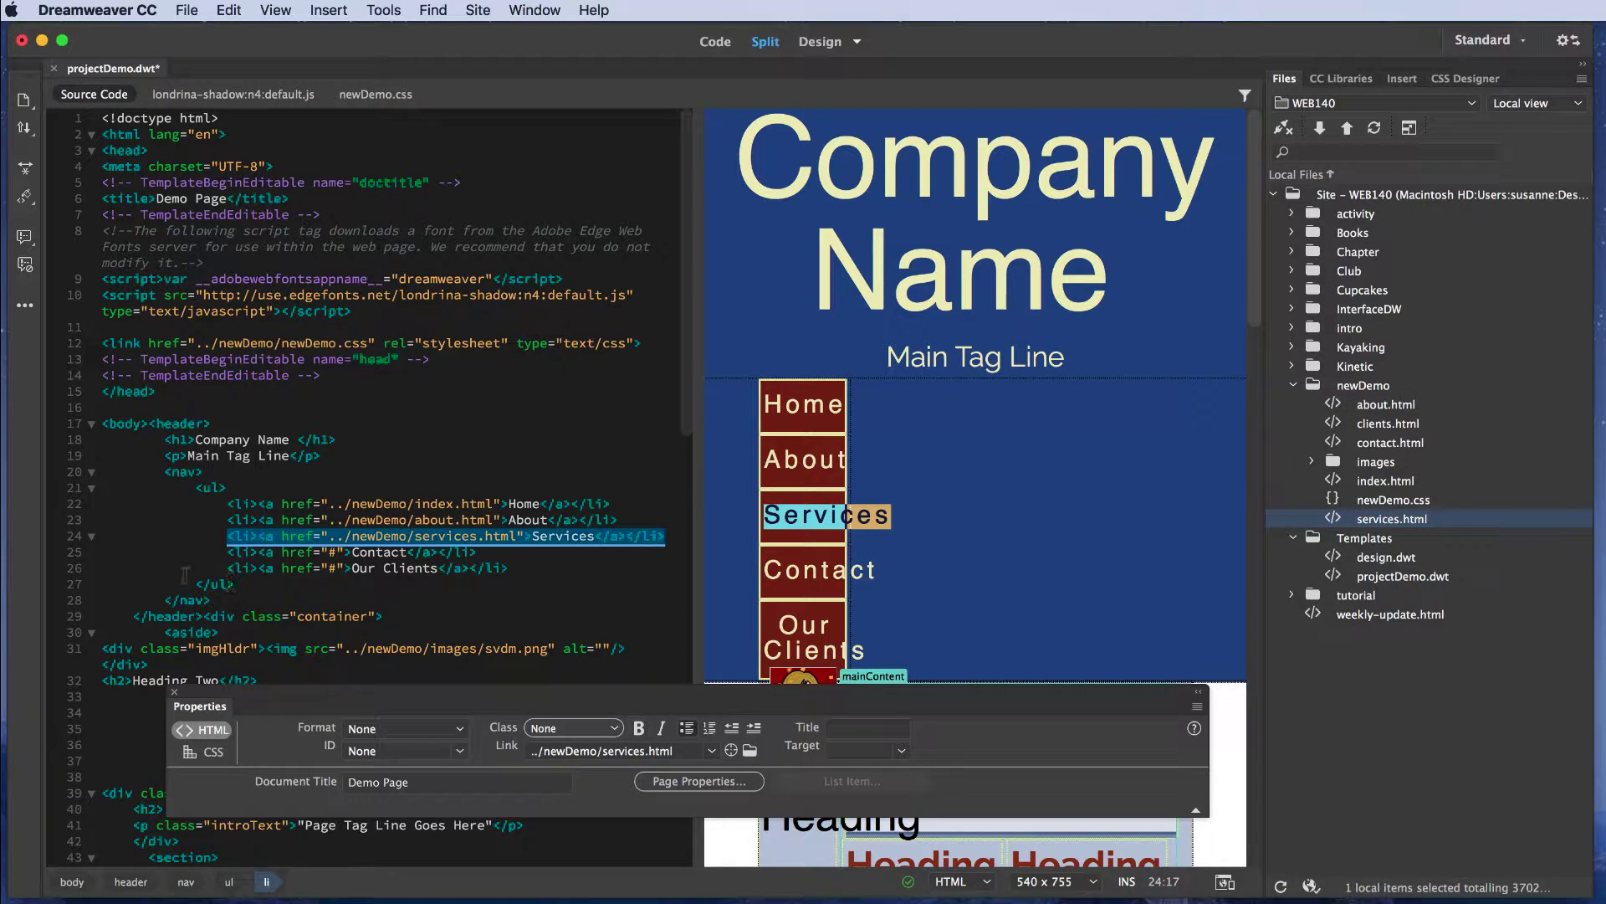
# Step: Select the Contact list item on line 25 and link it to contact.html
pyautogui.click(229, 553)
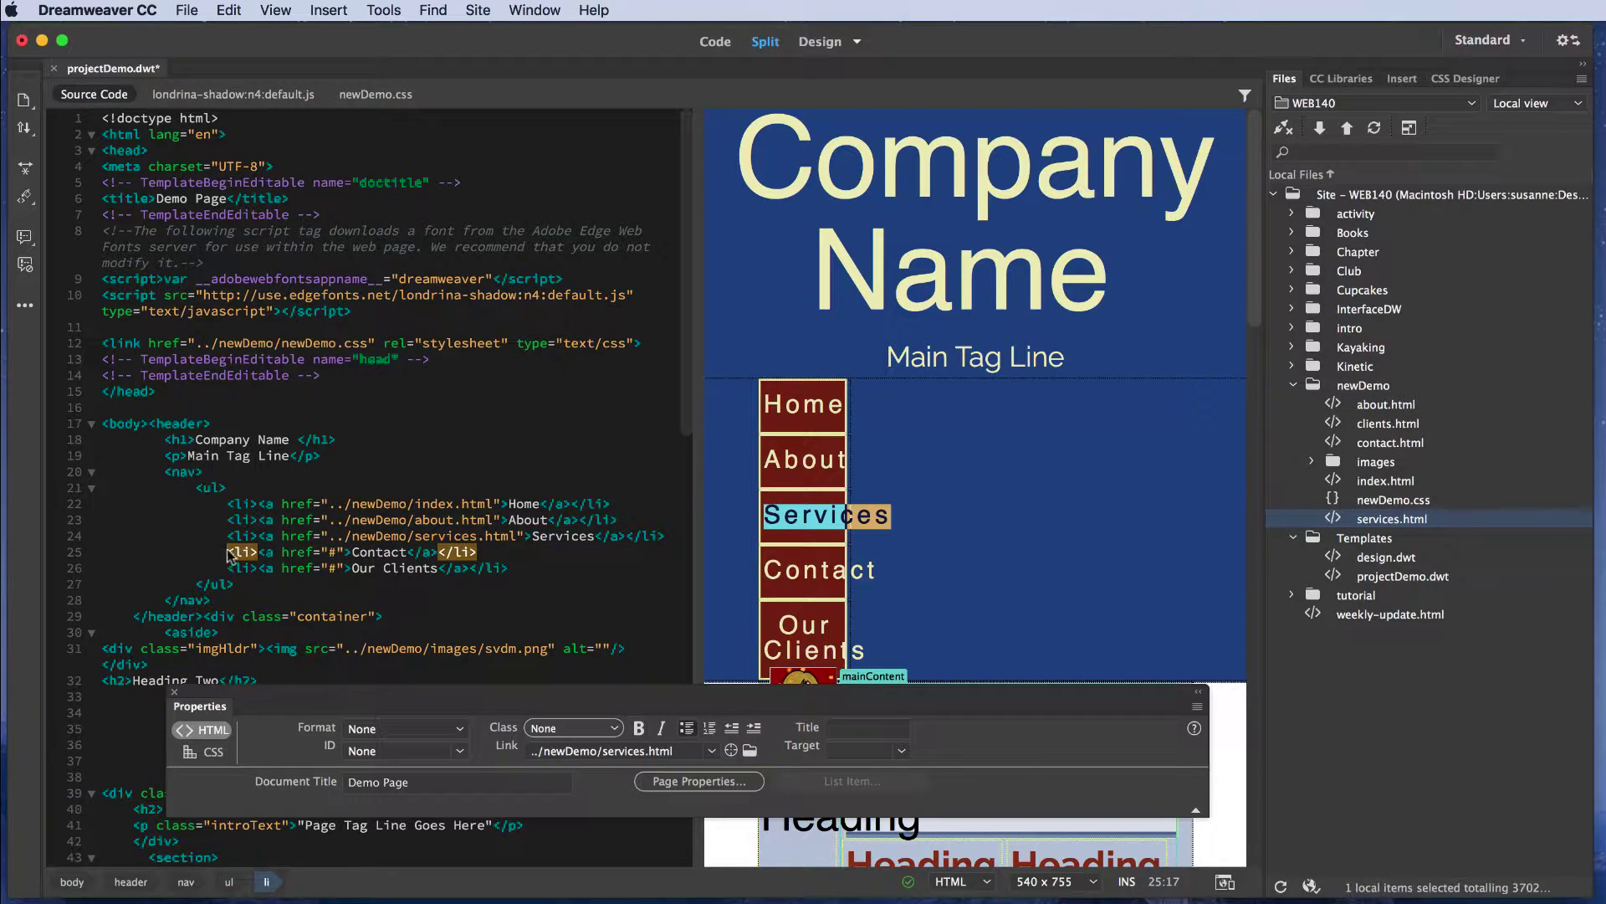
pyautogui.moveTo(230, 552); pyautogui.dragTo(311, 553)
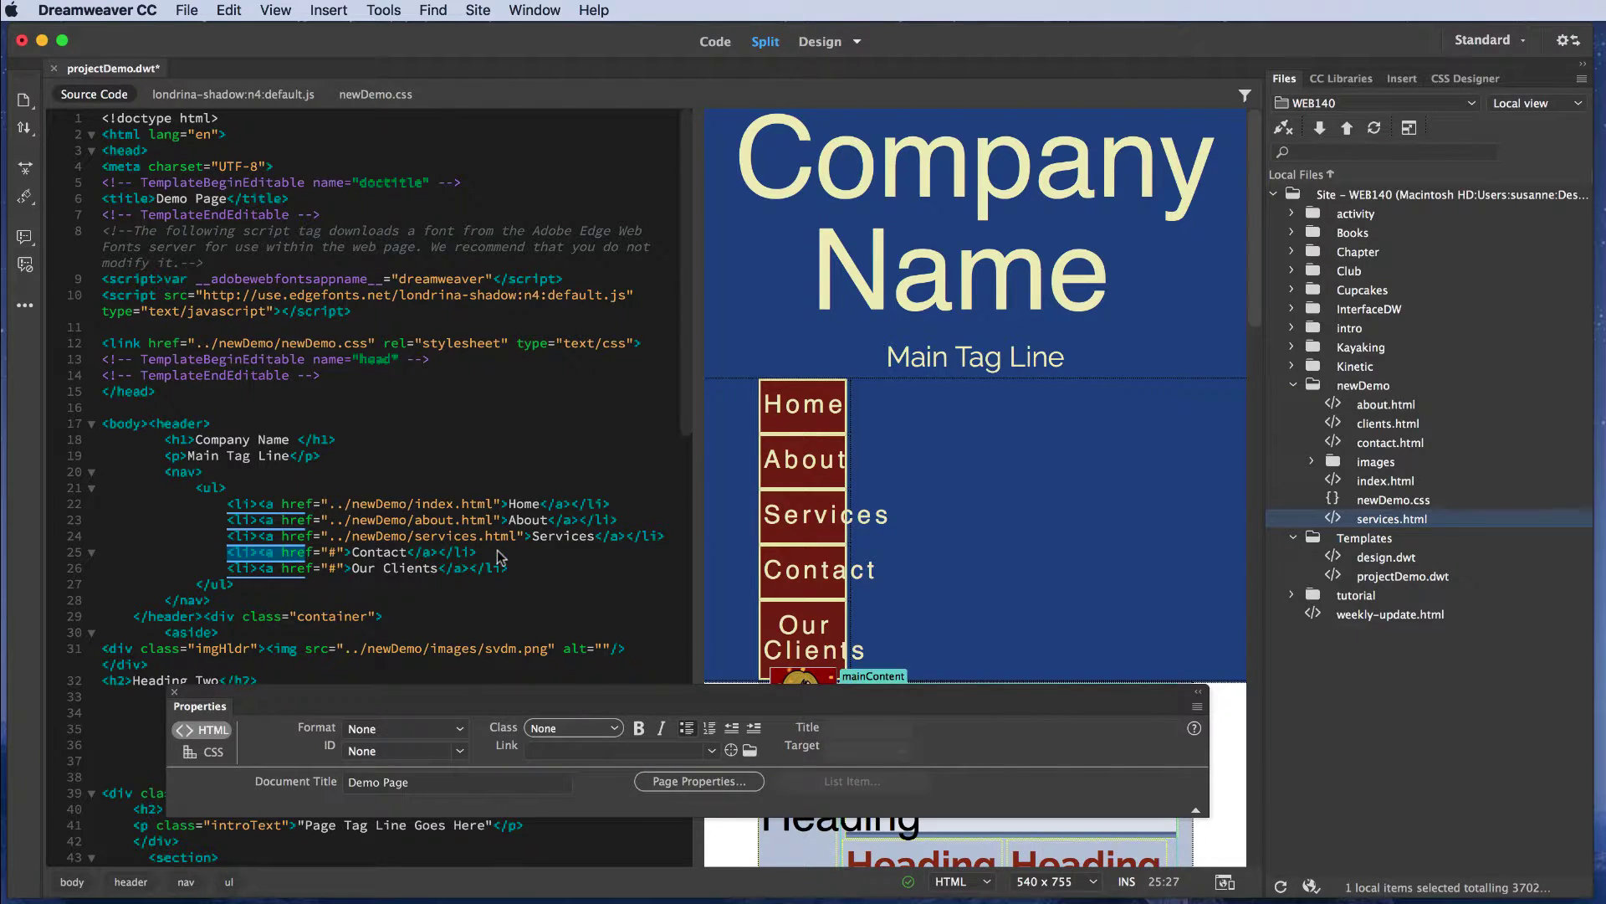
pyautogui.moveTo(498, 557); pyautogui.dragTo(223, 553)
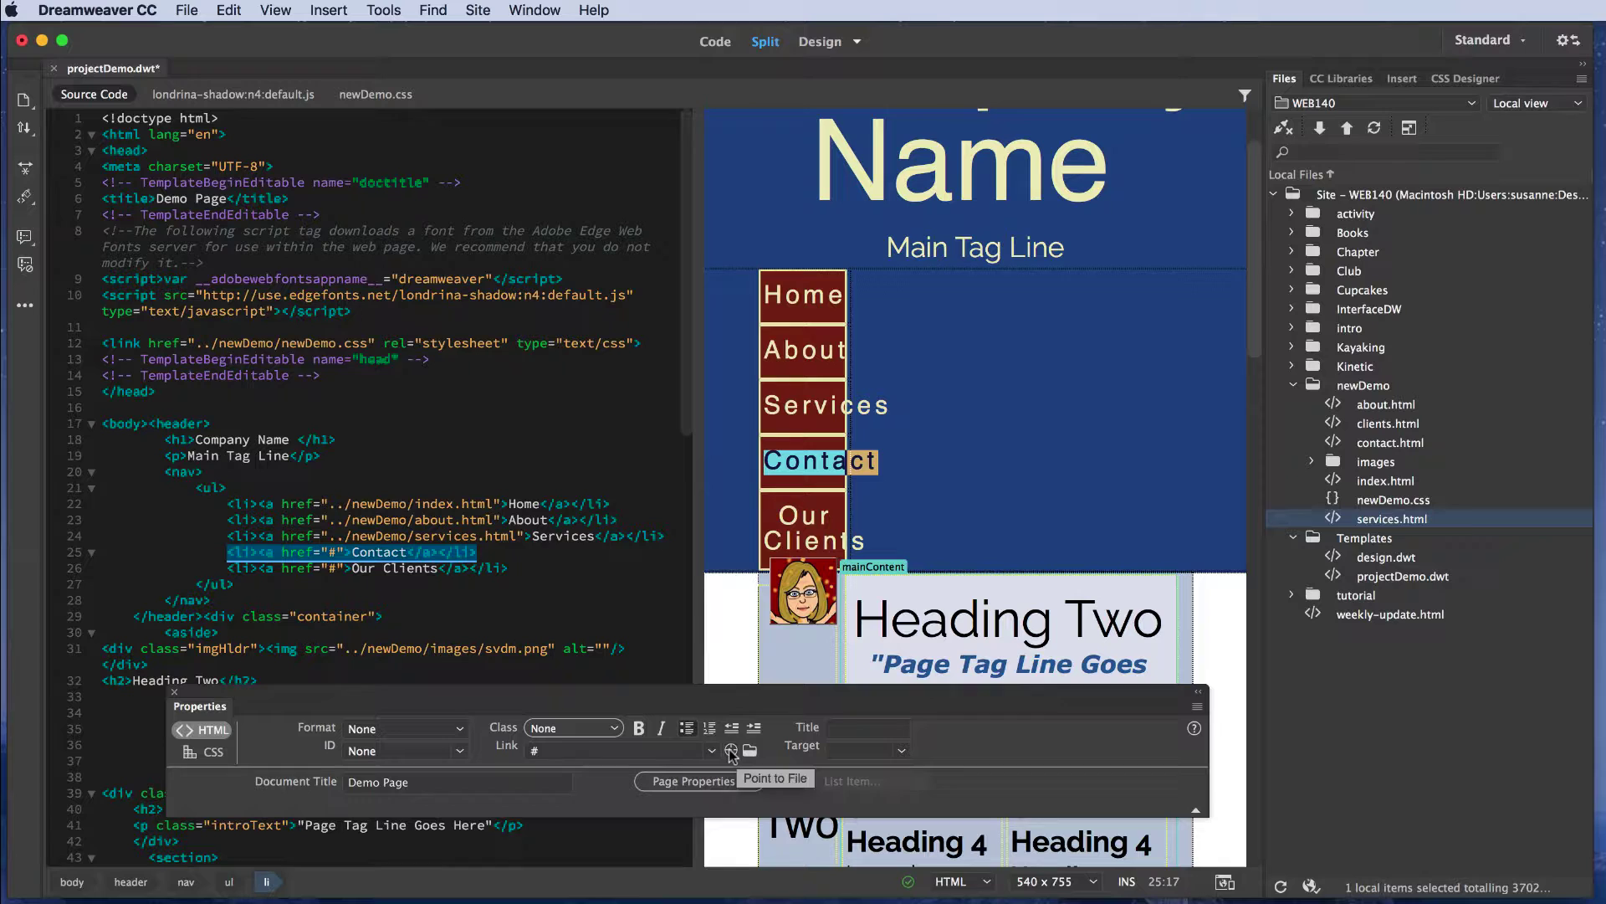
pyautogui.moveTo(731, 750); pyautogui.dragTo(986, 581)
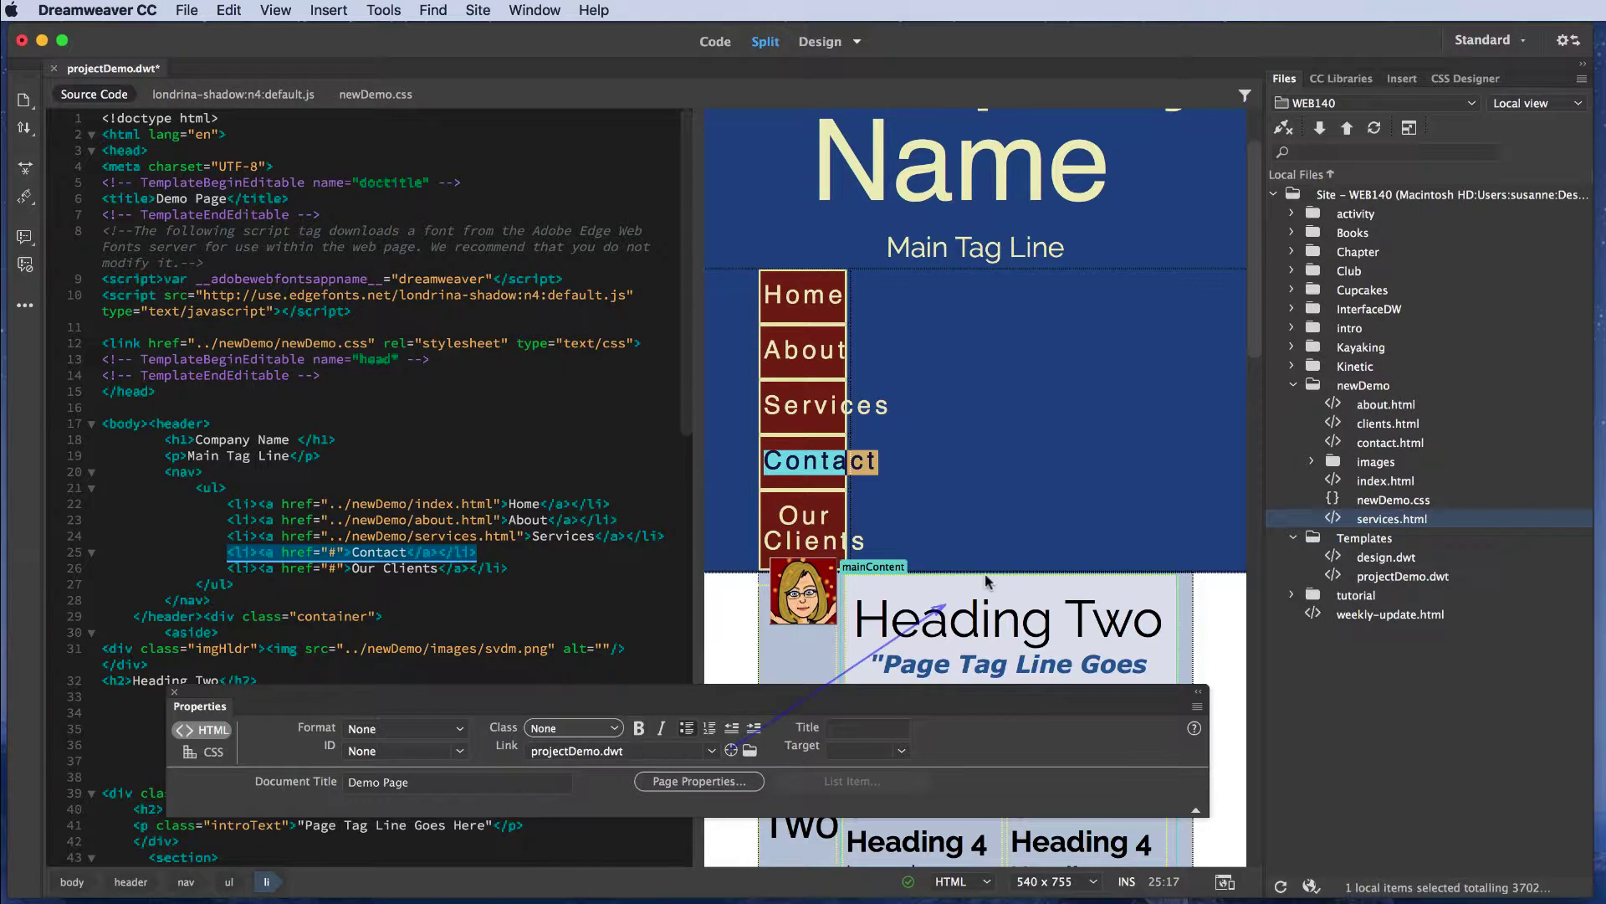
pyautogui.moveTo(986, 581); pyautogui.dragTo(1330, 449)
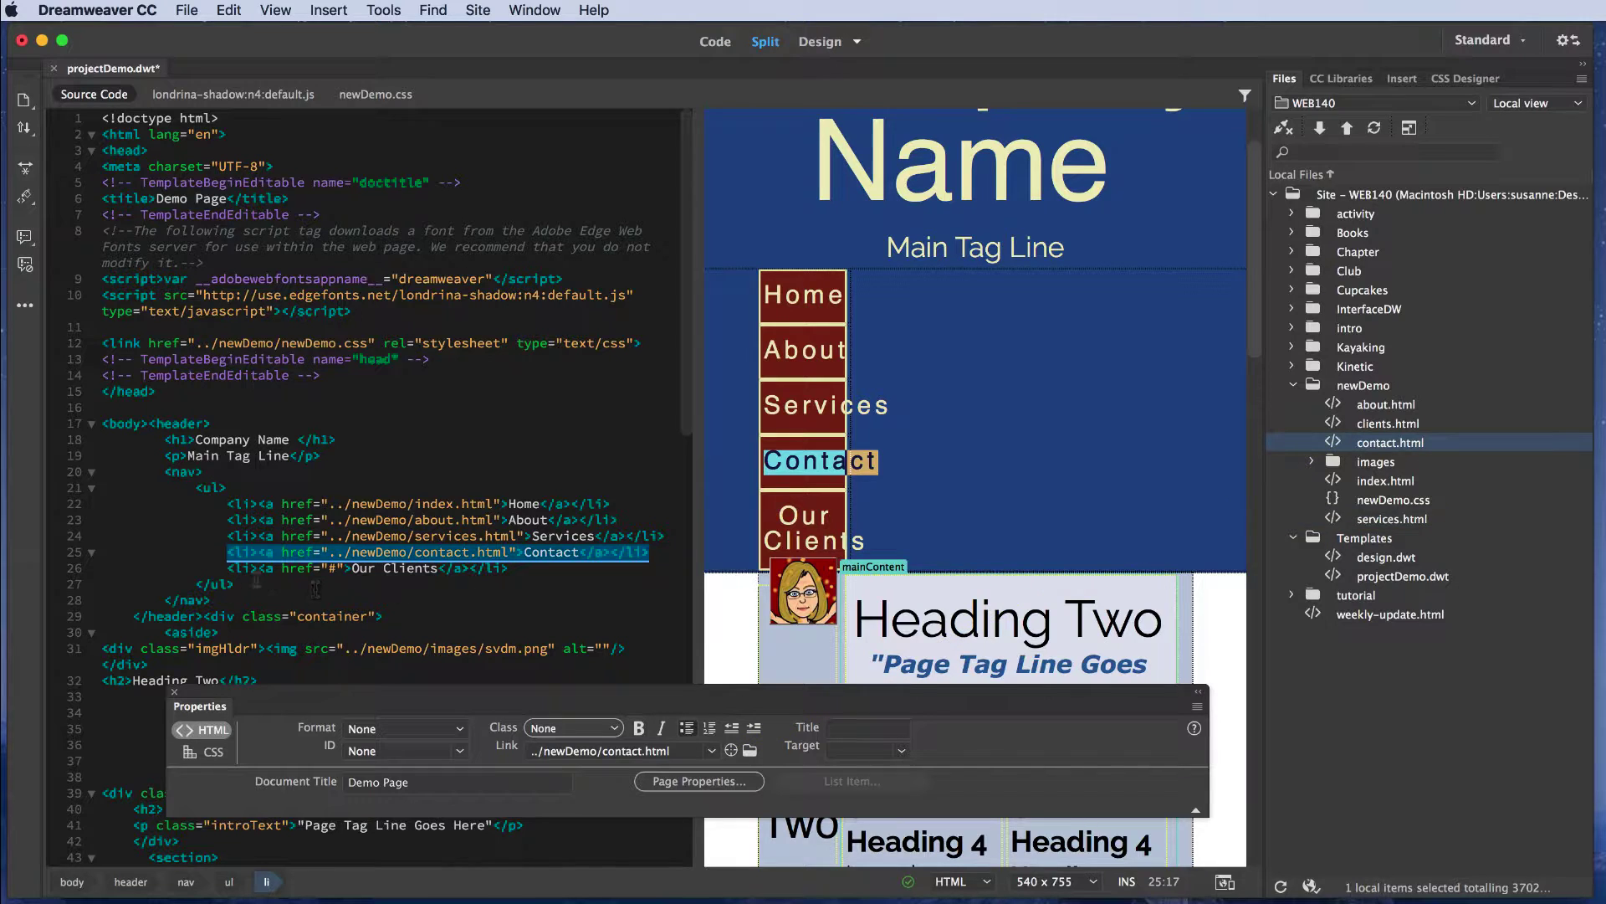
# Step: Select the Our Clients item on line 26 and link it to clients.html
pyautogui.click(224, 567)
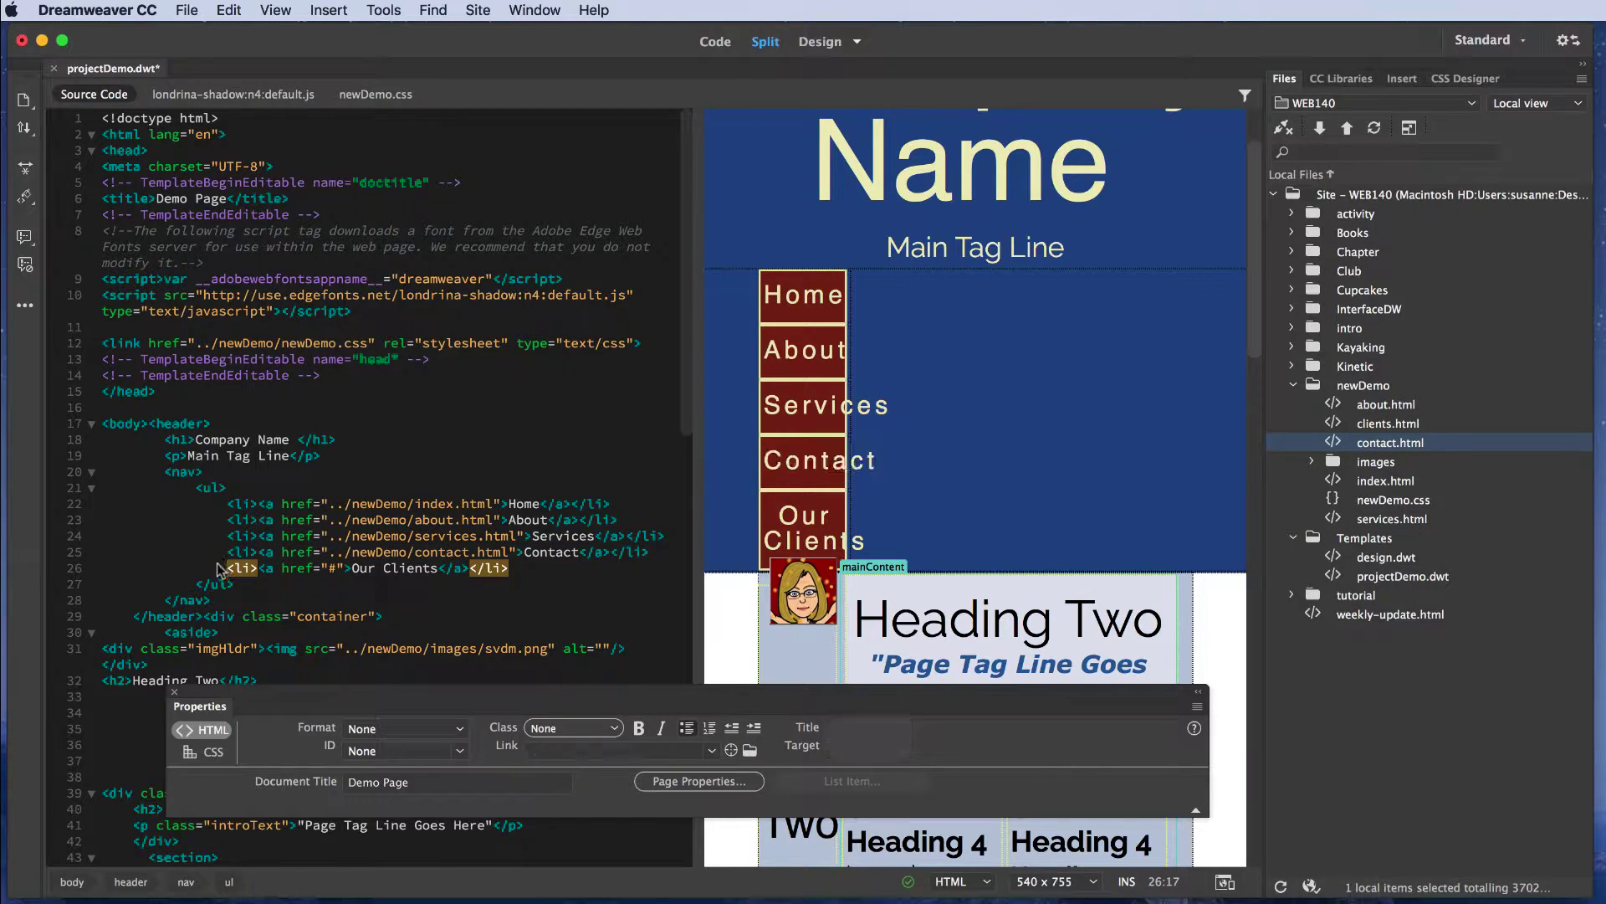
pyautogui.moveTo(224, 568); pyautogui.dragTo(531, 571)
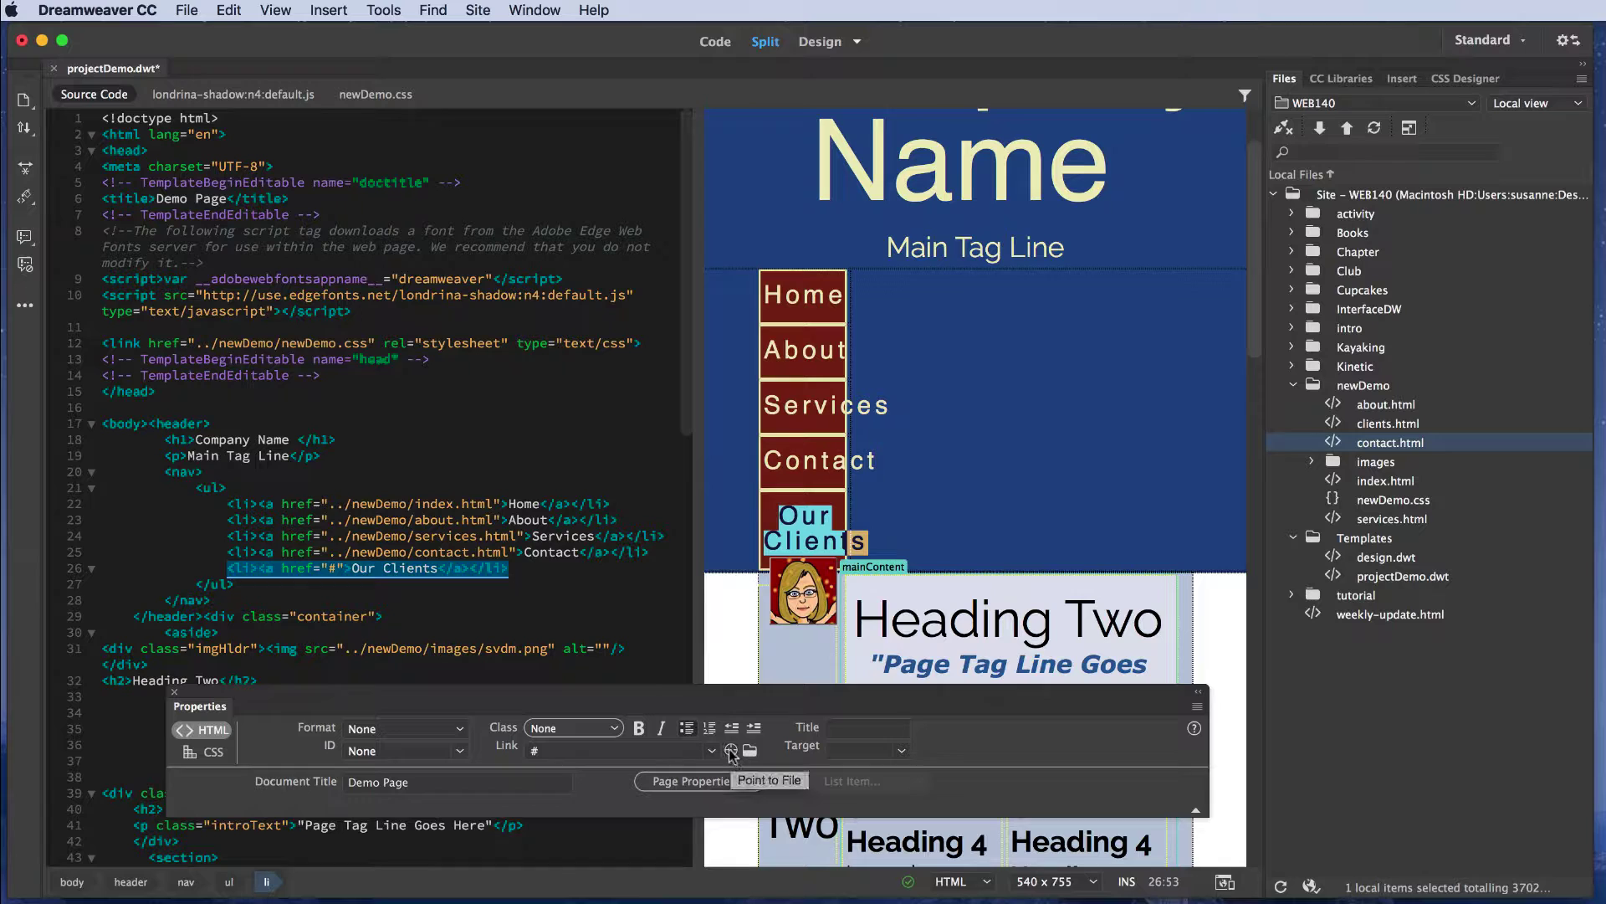
pyautogui.moveTo(731, 752)
pyautogui.mouseDown()
pyautogui.moveTo(1027, 640)
pyautogui.moveTo(1250, 467)
pyautogui.mouseUp()
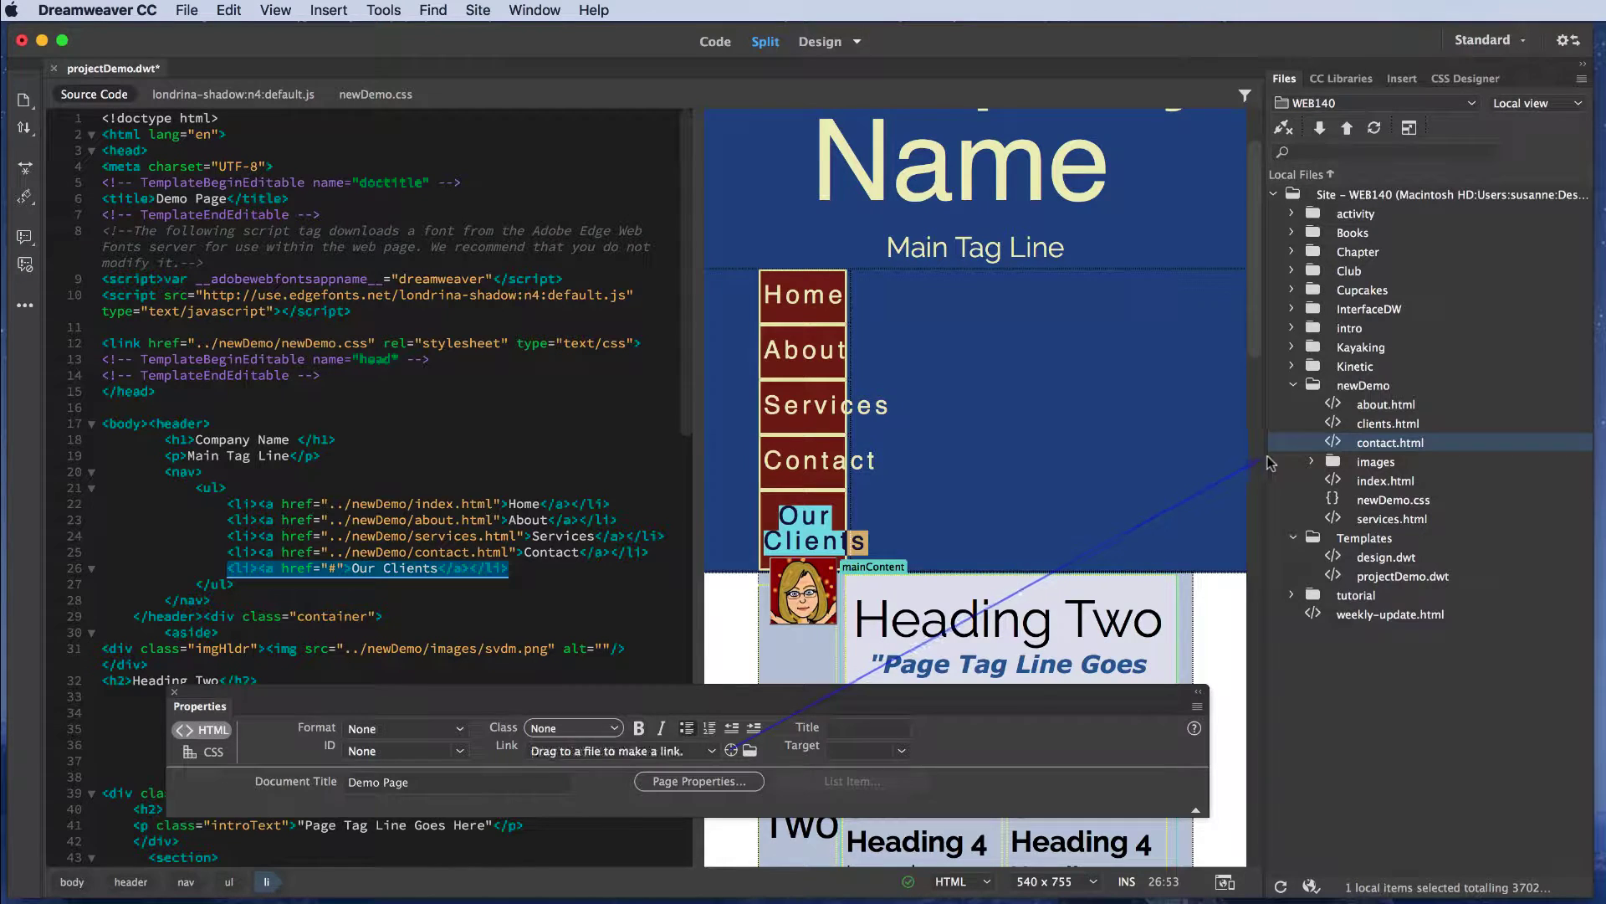
pyautogui.moveTo(1251, 467)
pyautogui.mouseDown()
pyautogui.moveTo(1287, 478)
pyautogui.moveTo(1310, 425)
pyautogui.mouseUp()
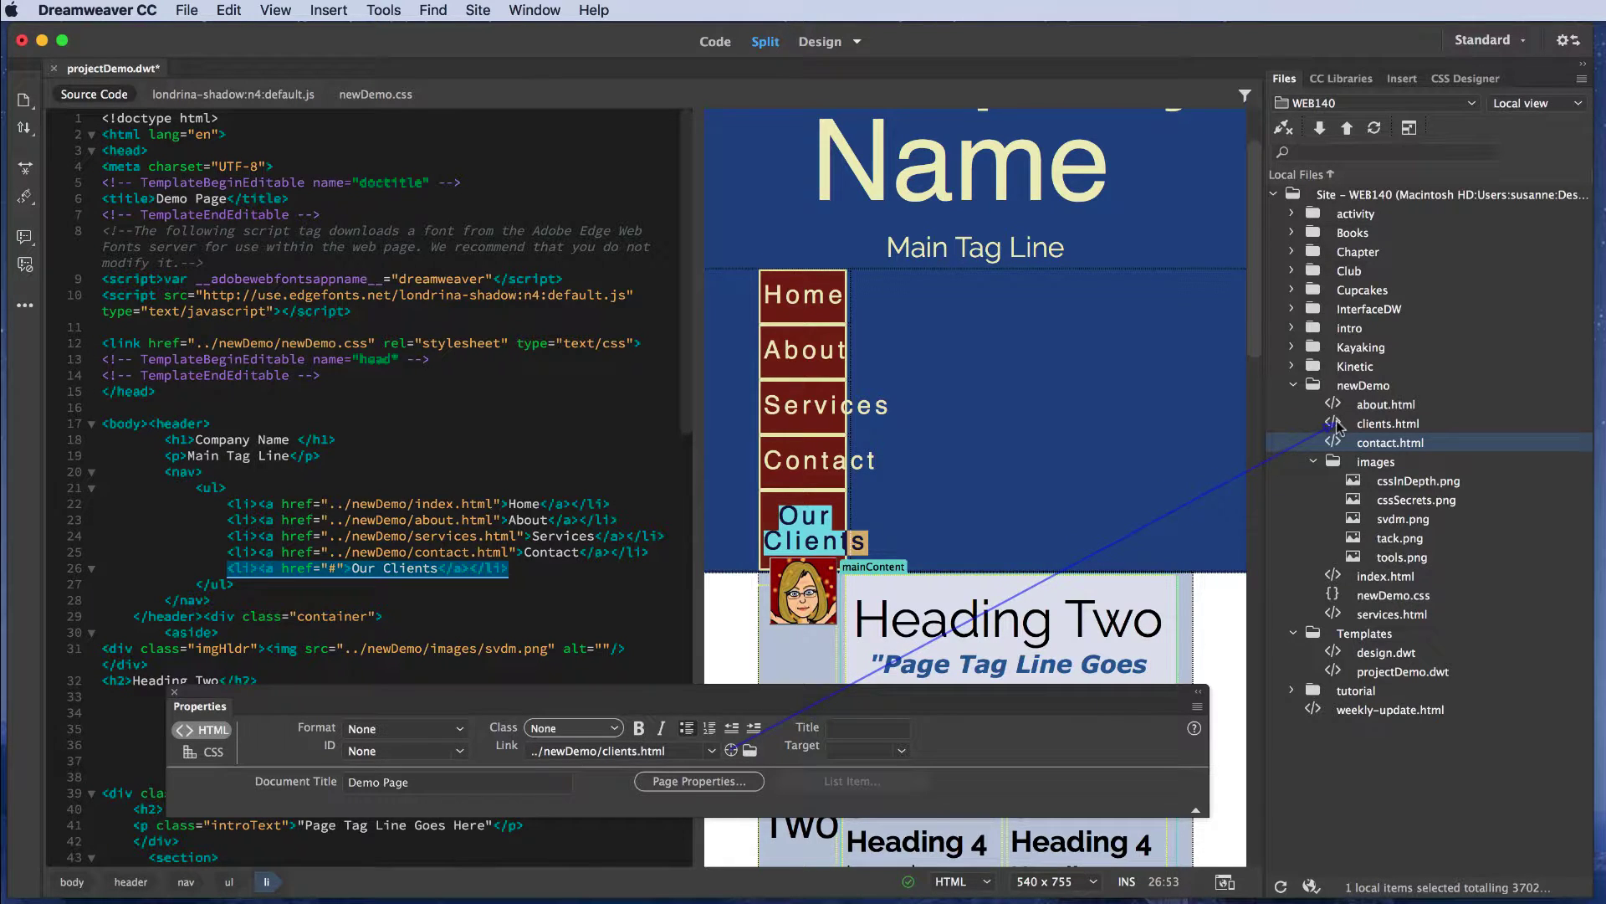
pyautogui.moveTo(1310, 425); pyautogui.dragTo(1340, 427)
pyautogui.scroll(-1, 1071, 433)
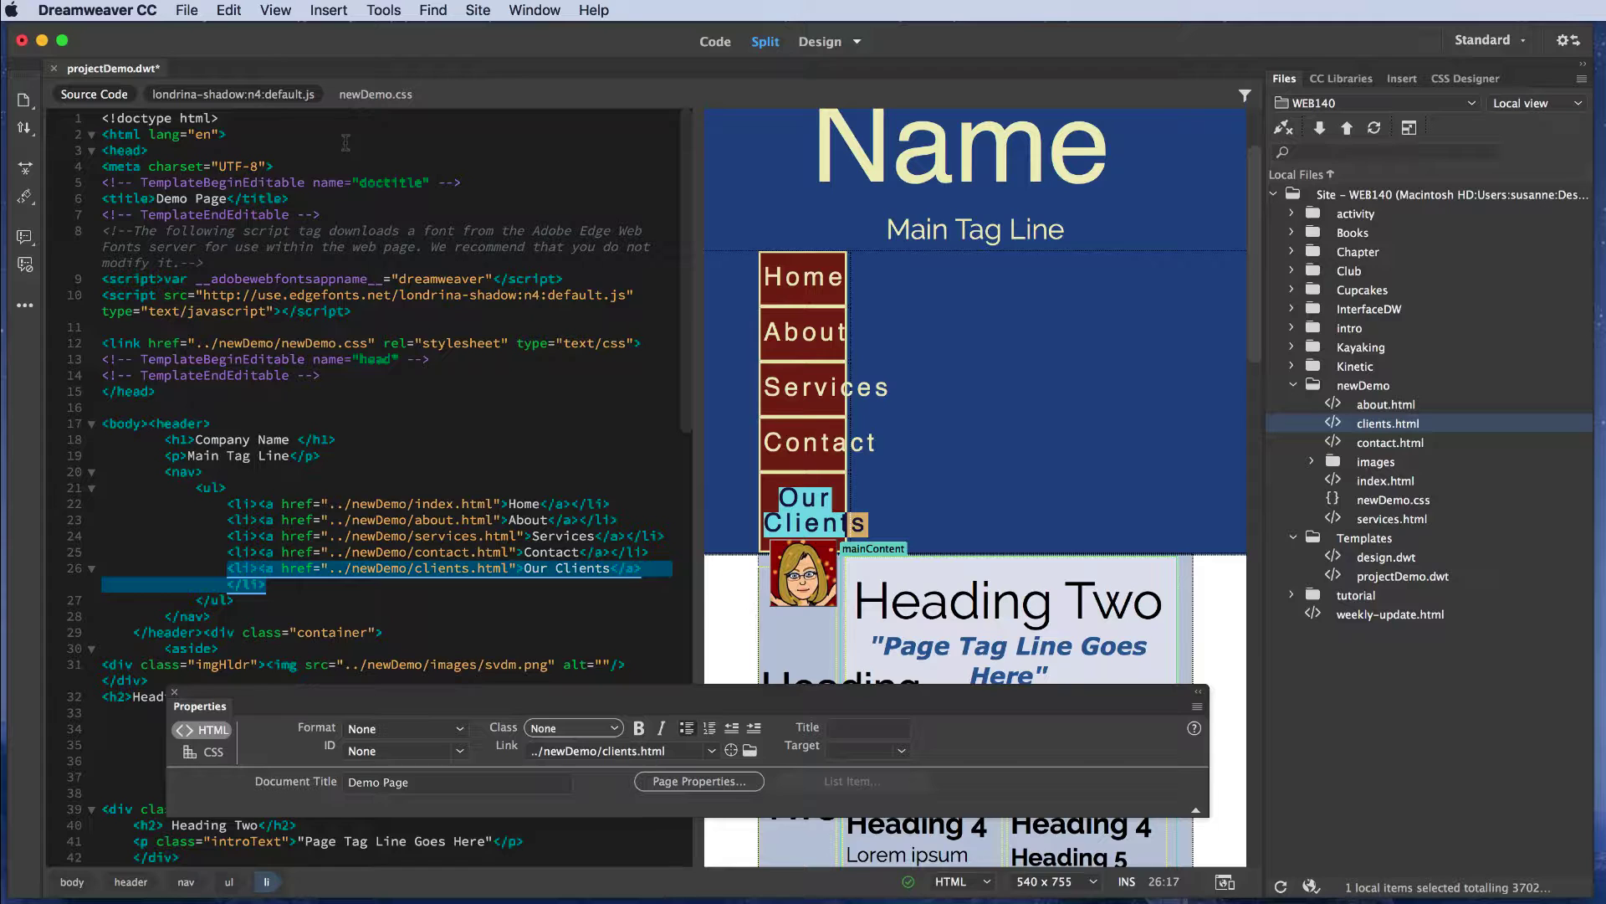
# Step: Save projectDemo.dwt and all other open documents with Save All
pyautogui.click(186, 11)
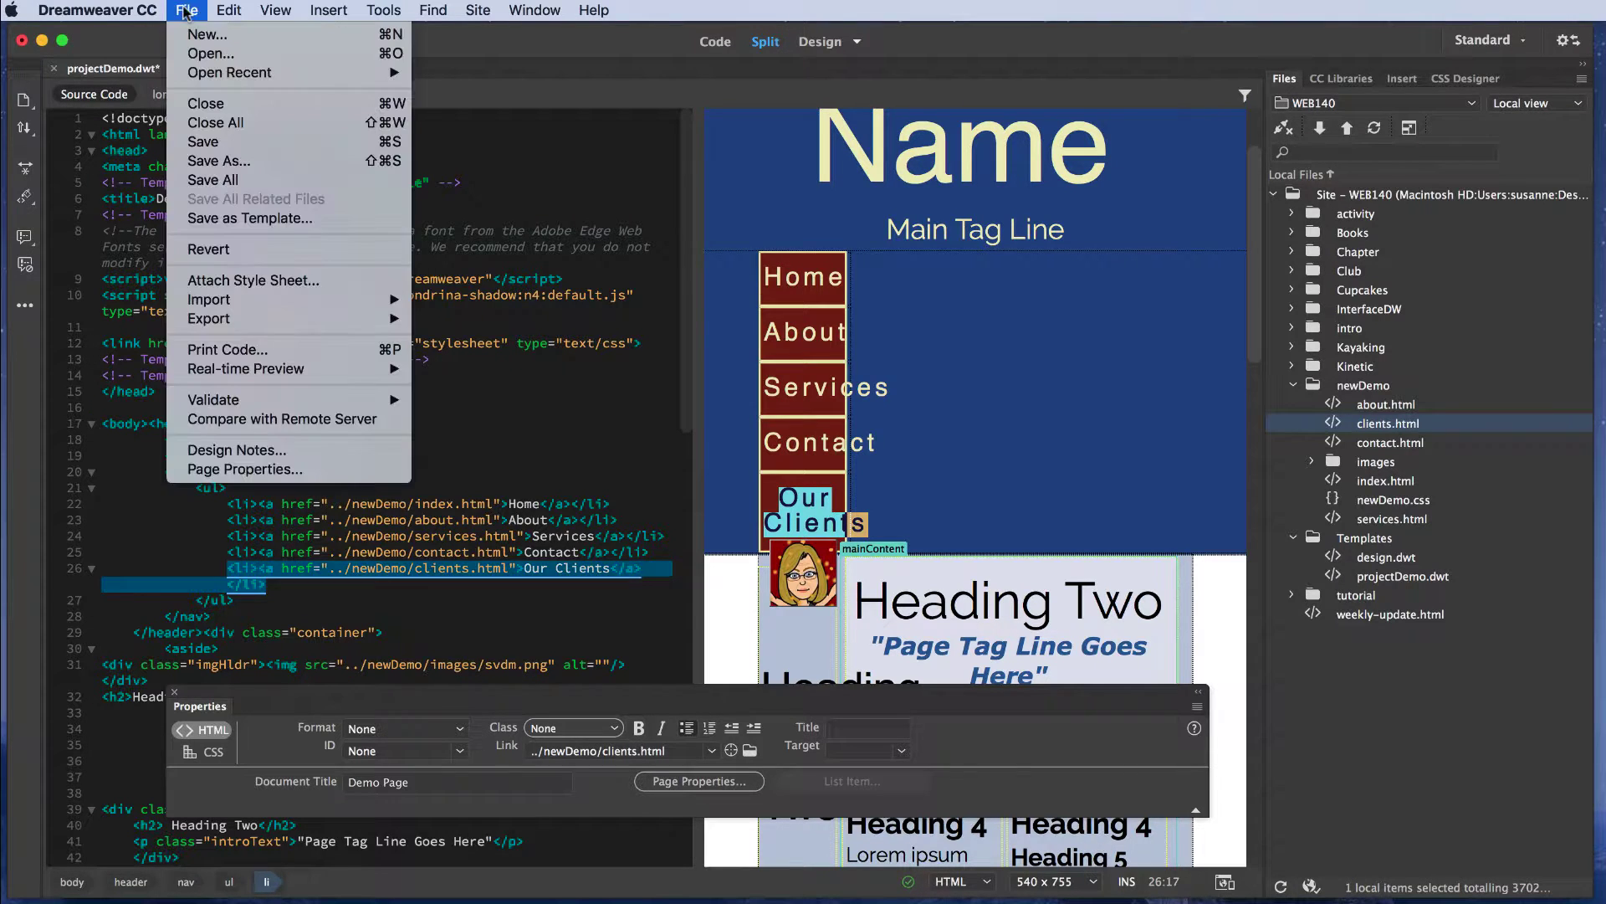
pyautogui.click(241, 180)
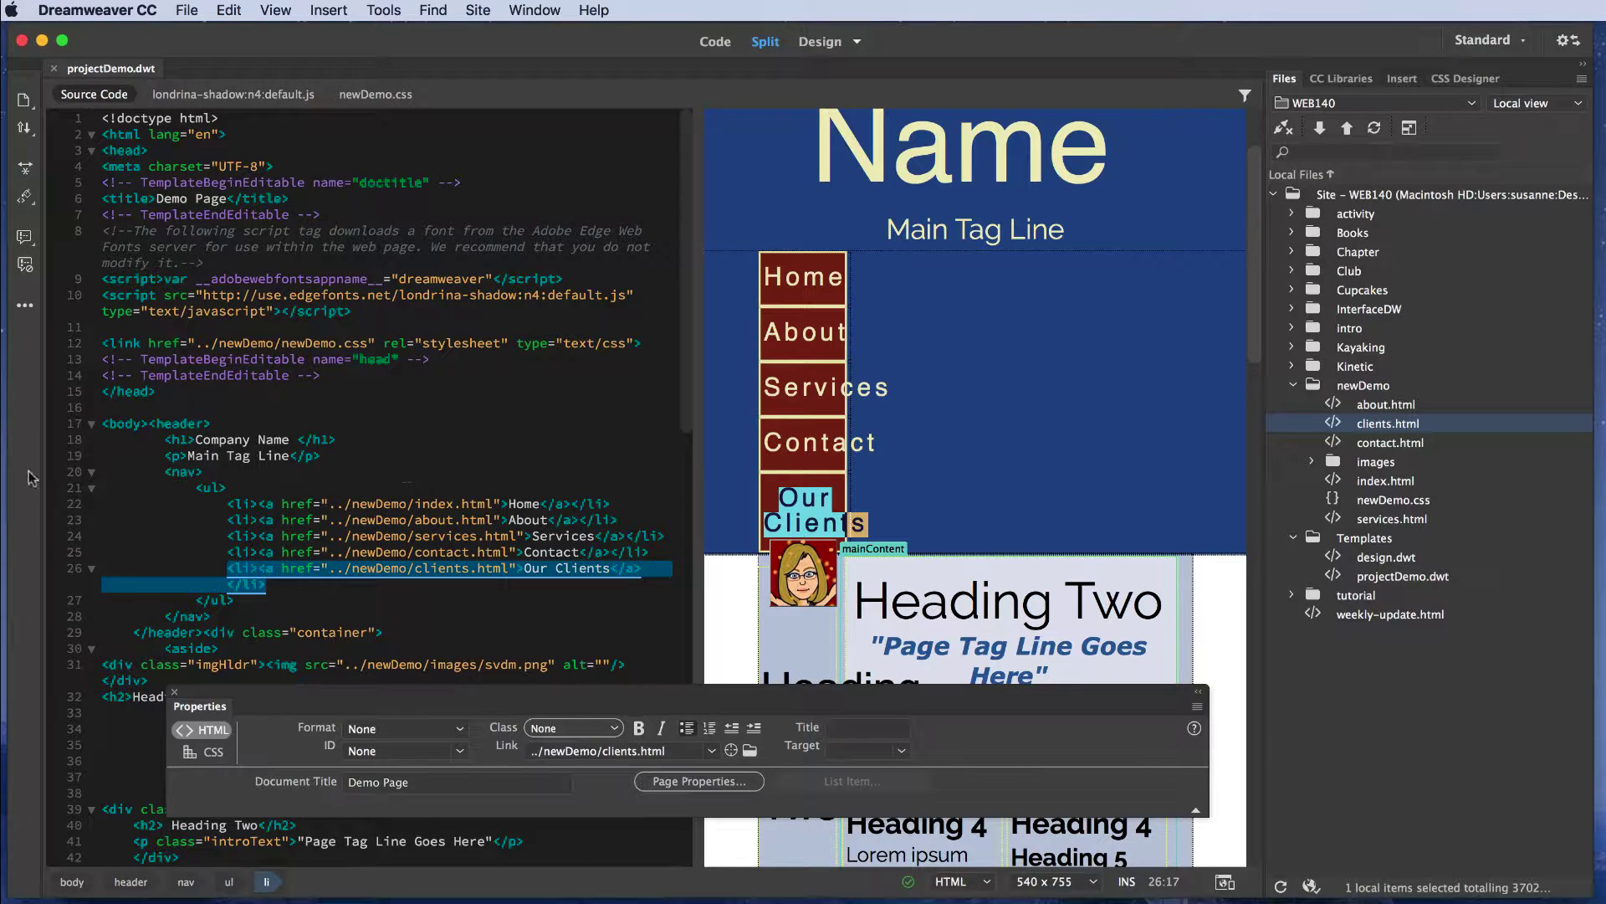
# Step: Hide the Properties panel, then open about, clients, contact, index and services.html from the Files panel
pyautogui.click(179, 694)
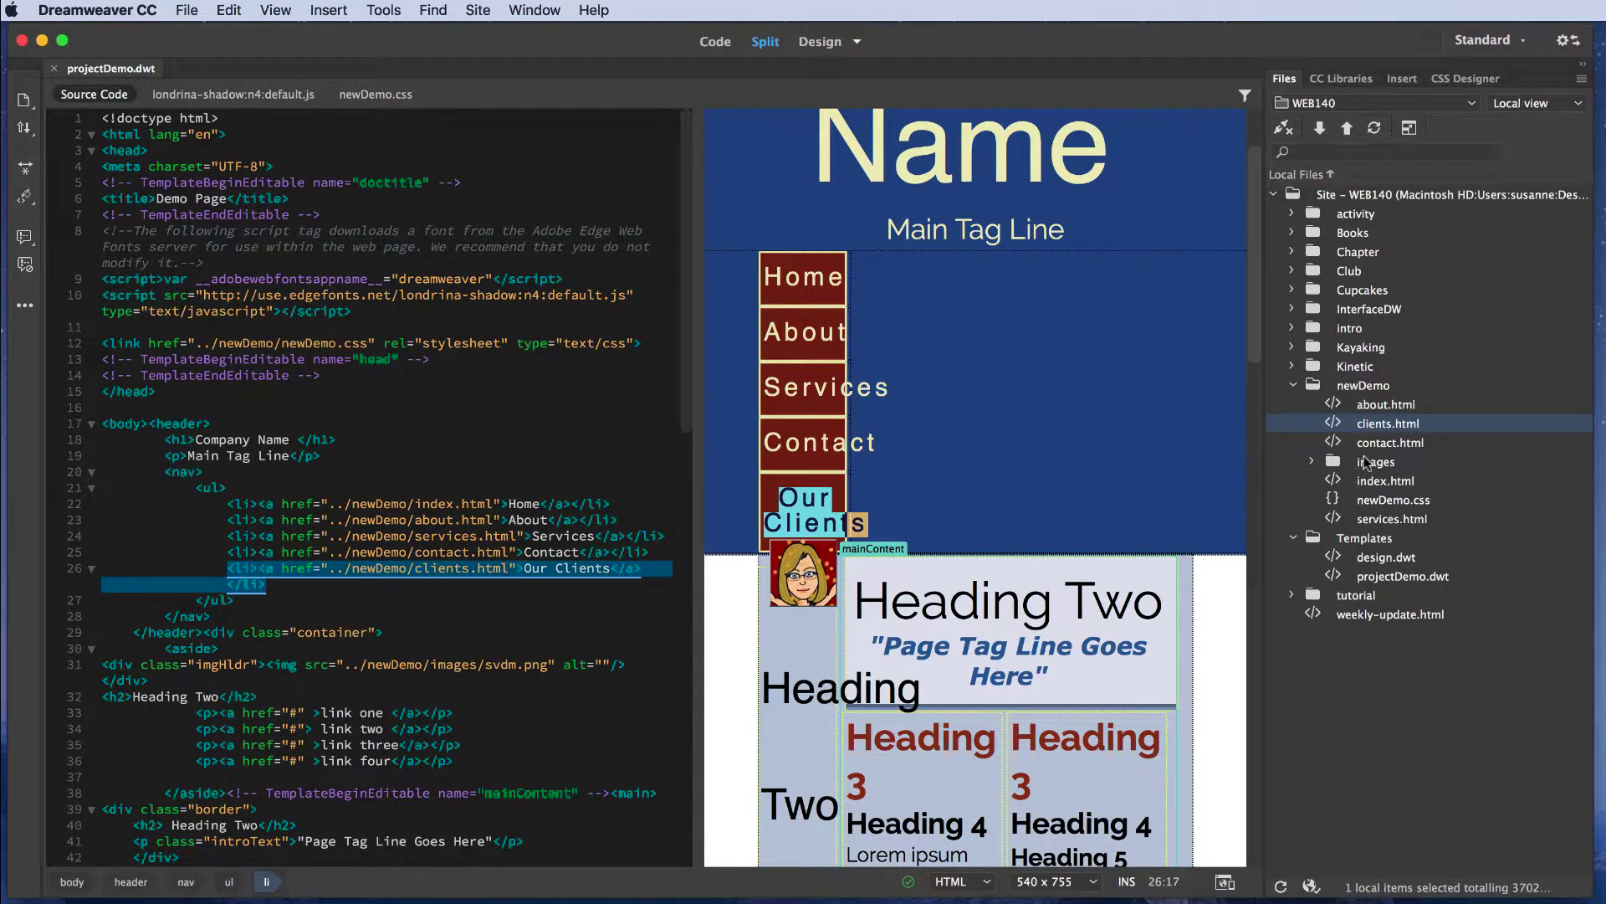
pyautogui.click(1333, 404)
pyautogui.doubleClick(1334, 406)
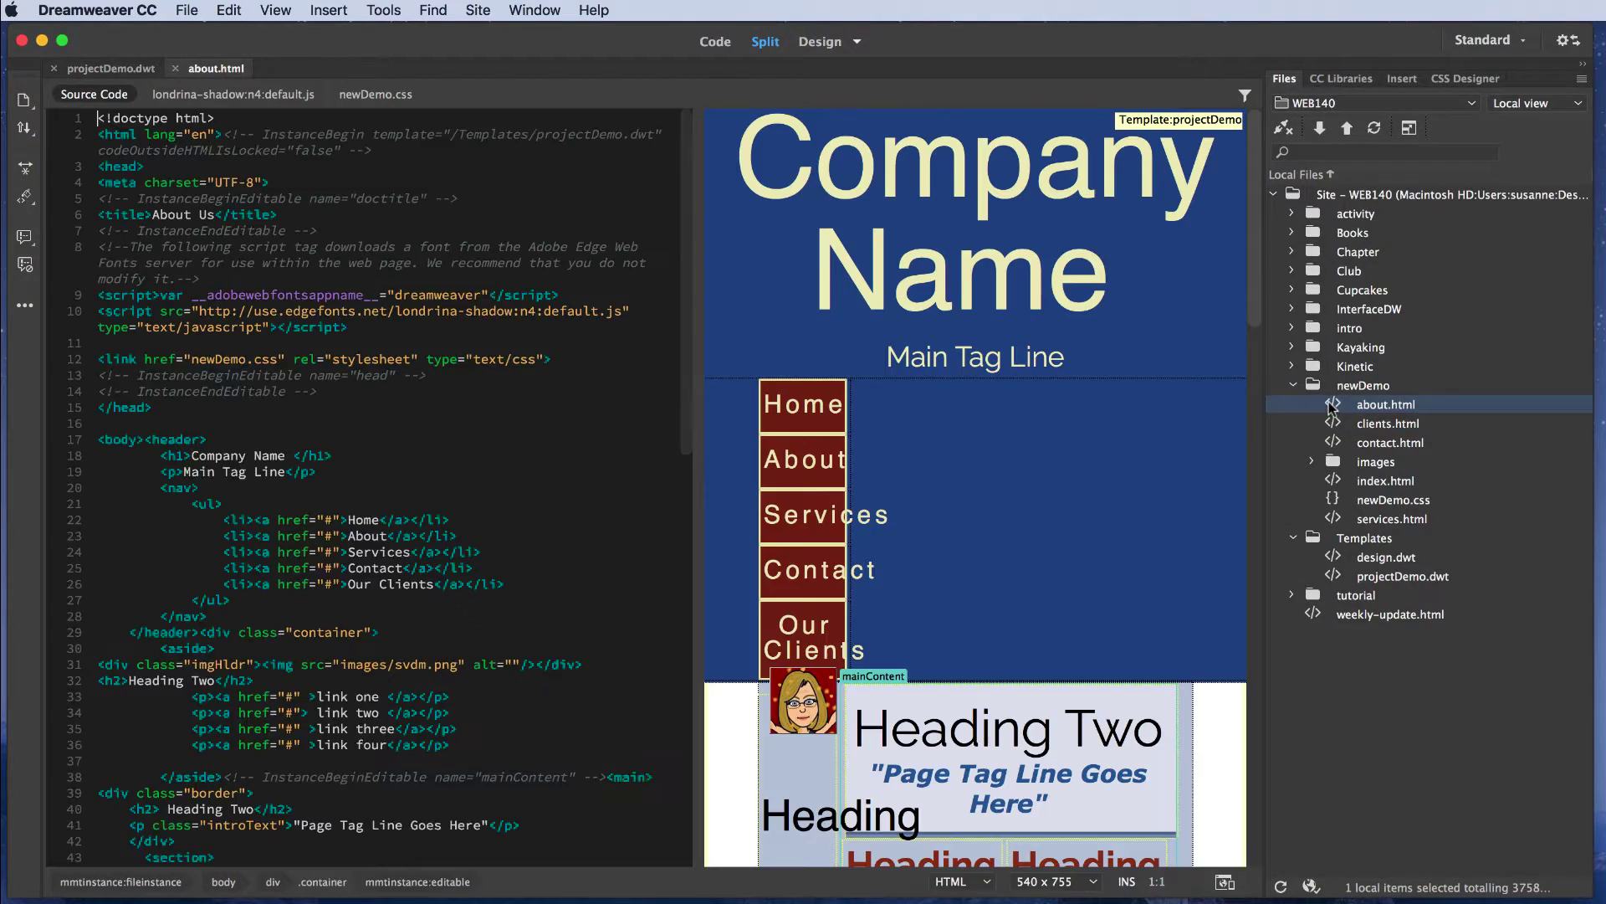
pyautogui.scroll(-1, 512, 474)
pyautogui.scroll(-2, 512, 474)
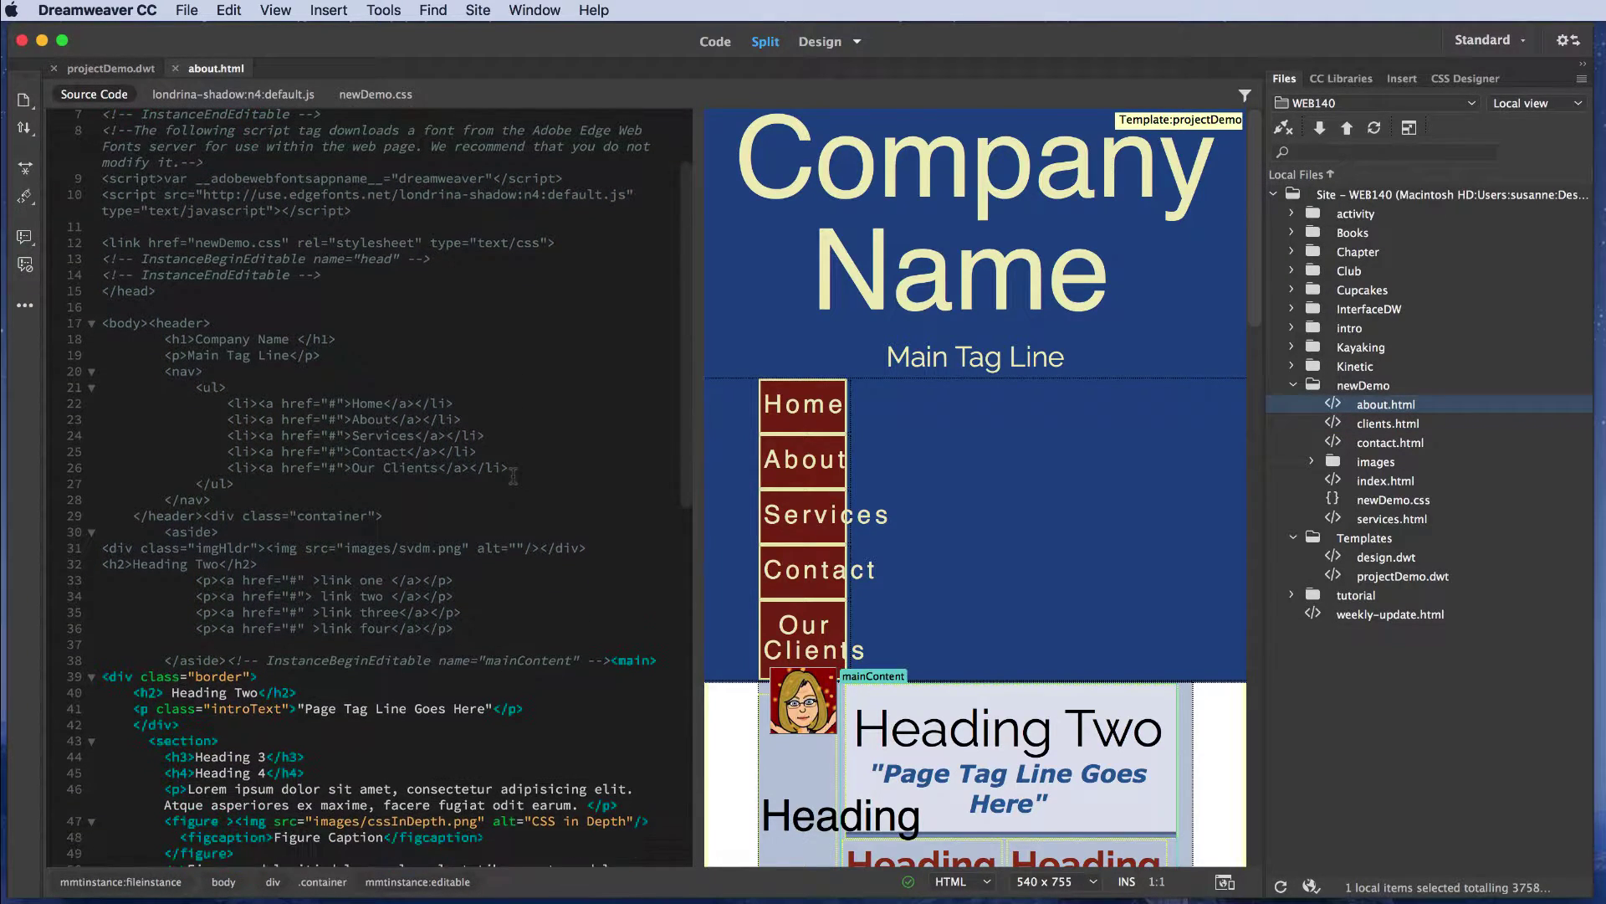
pyautogui.scroll(2, 513, 475)
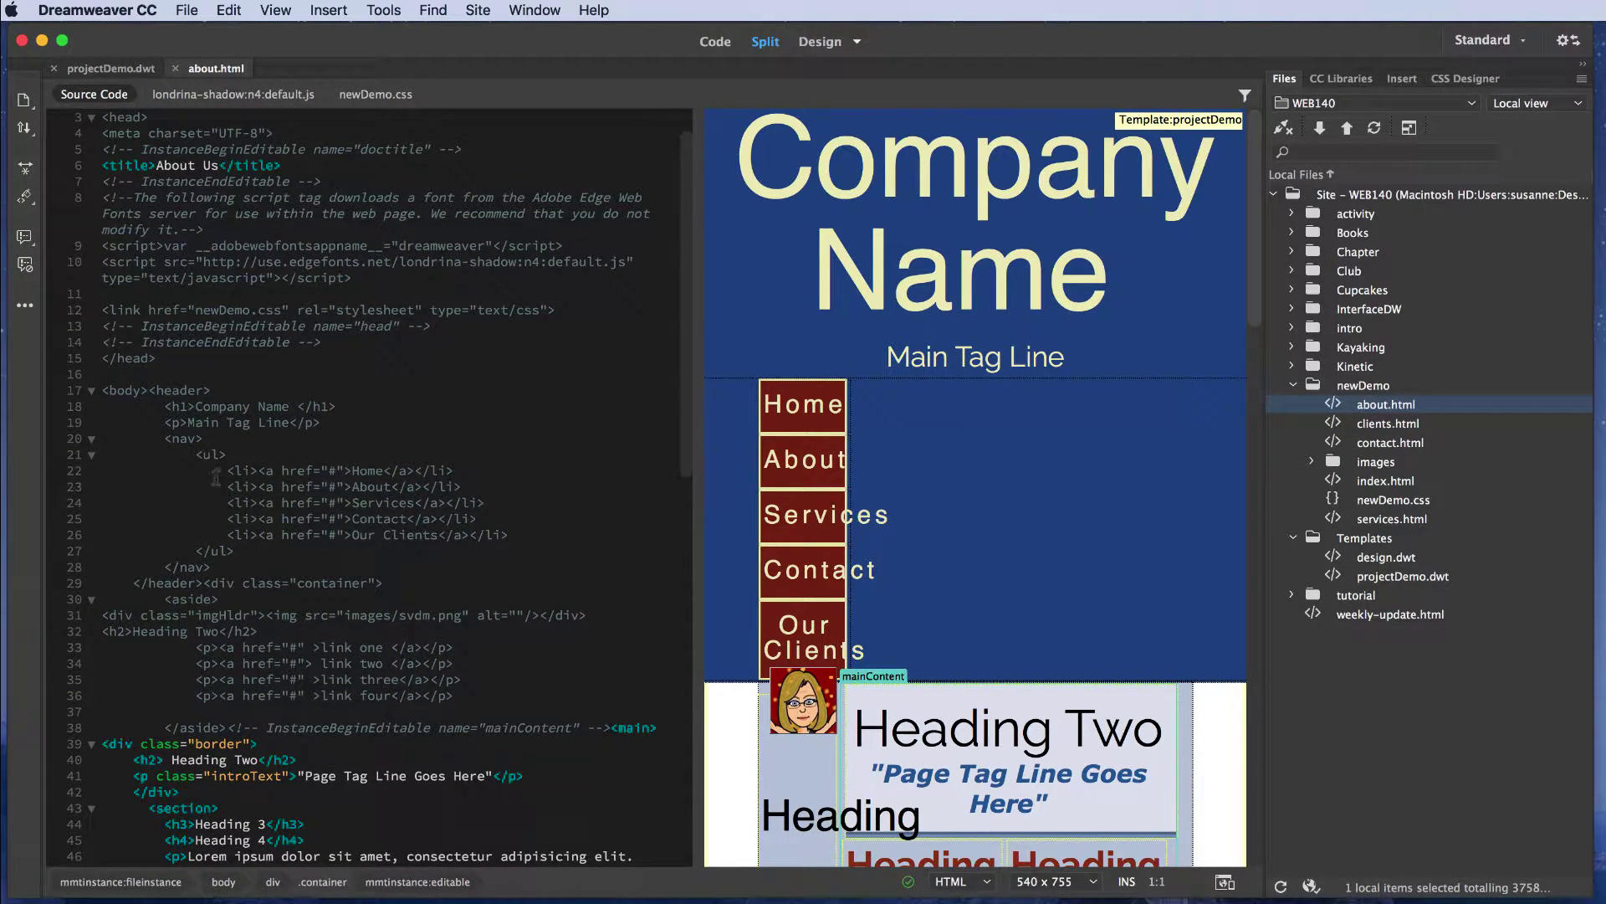
pyautogui.scroll(1, 508, 449)
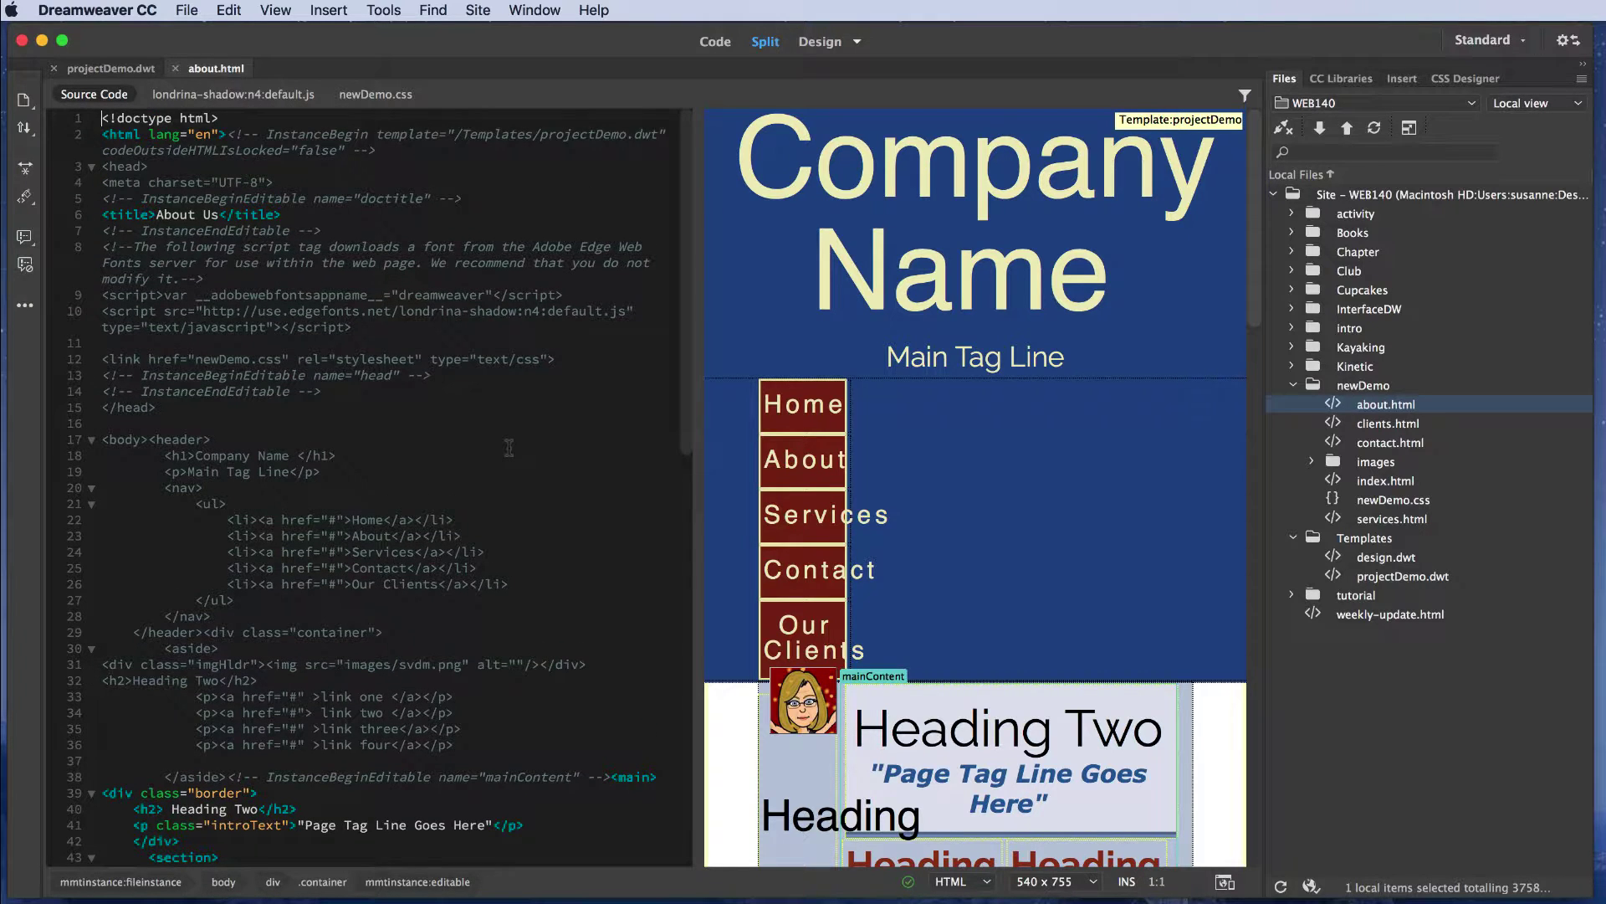
pyautogui.scroll(1, 508, 447)
pyautogui.doubleClick(1334, 426)
pyautogui.click(1334, 443)
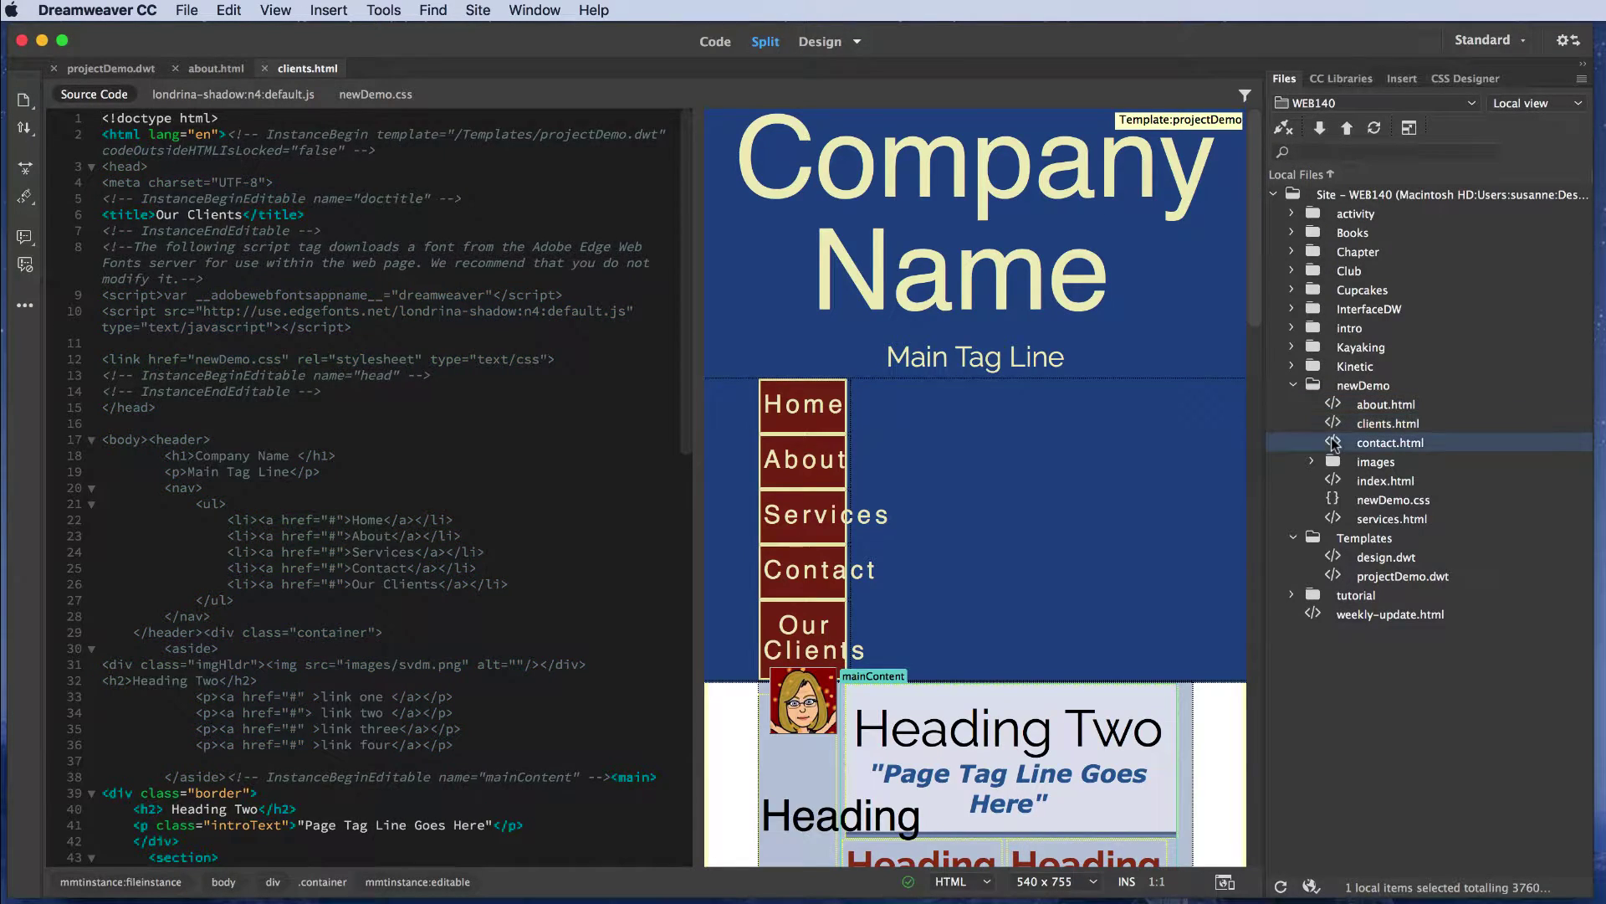
pyautogui.doubleClick(1334, 444)
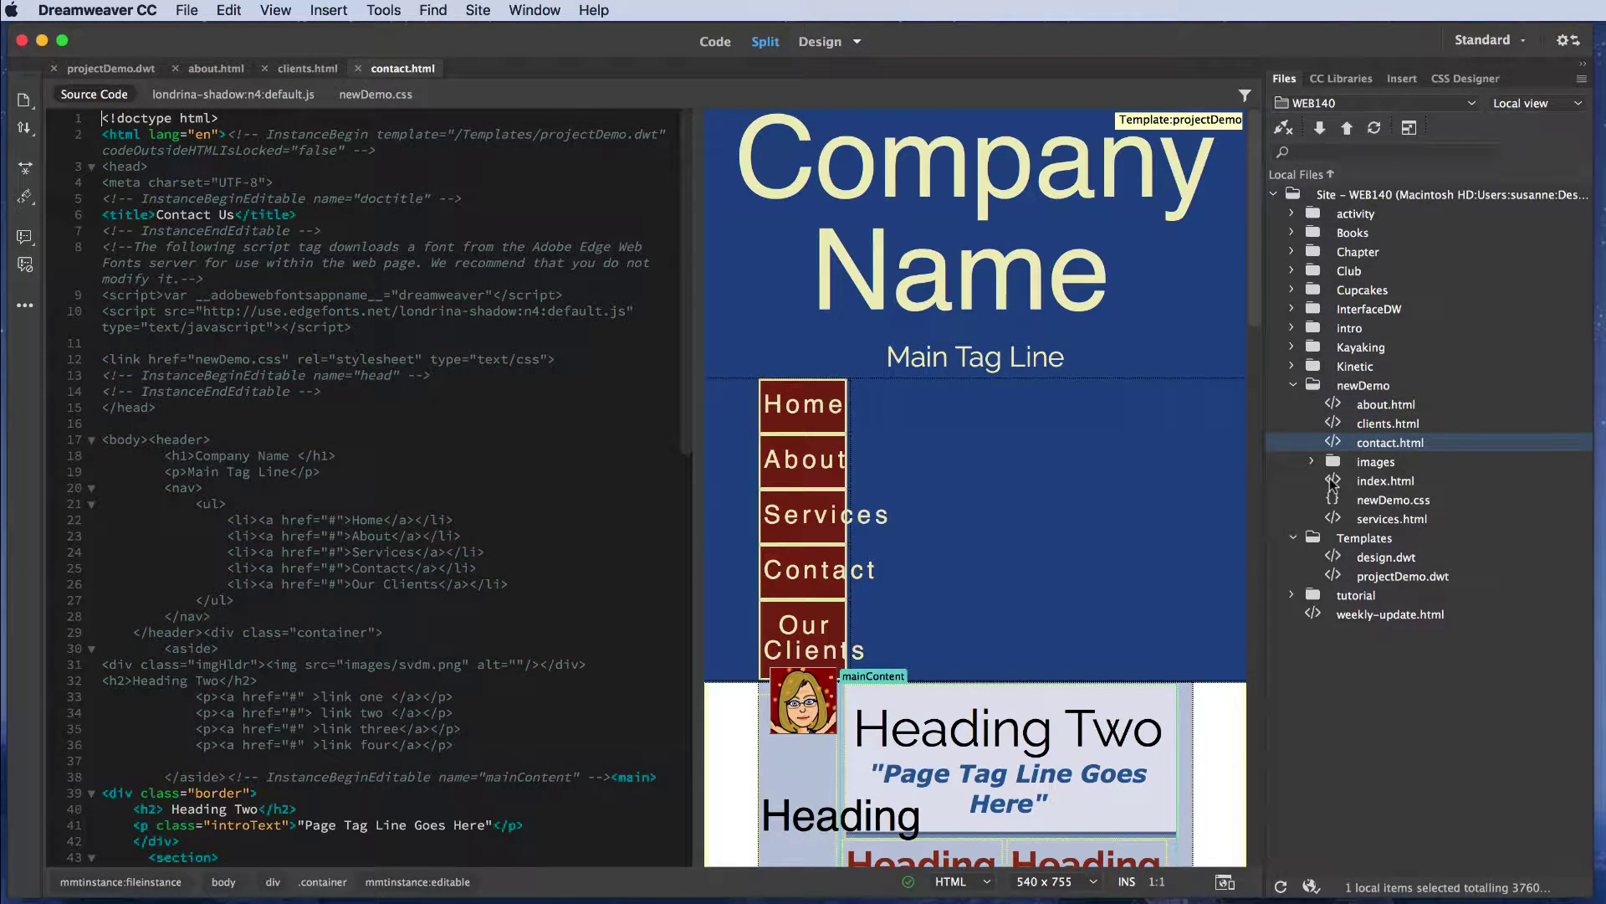
pyautogui.doubleClick(1333, 481)
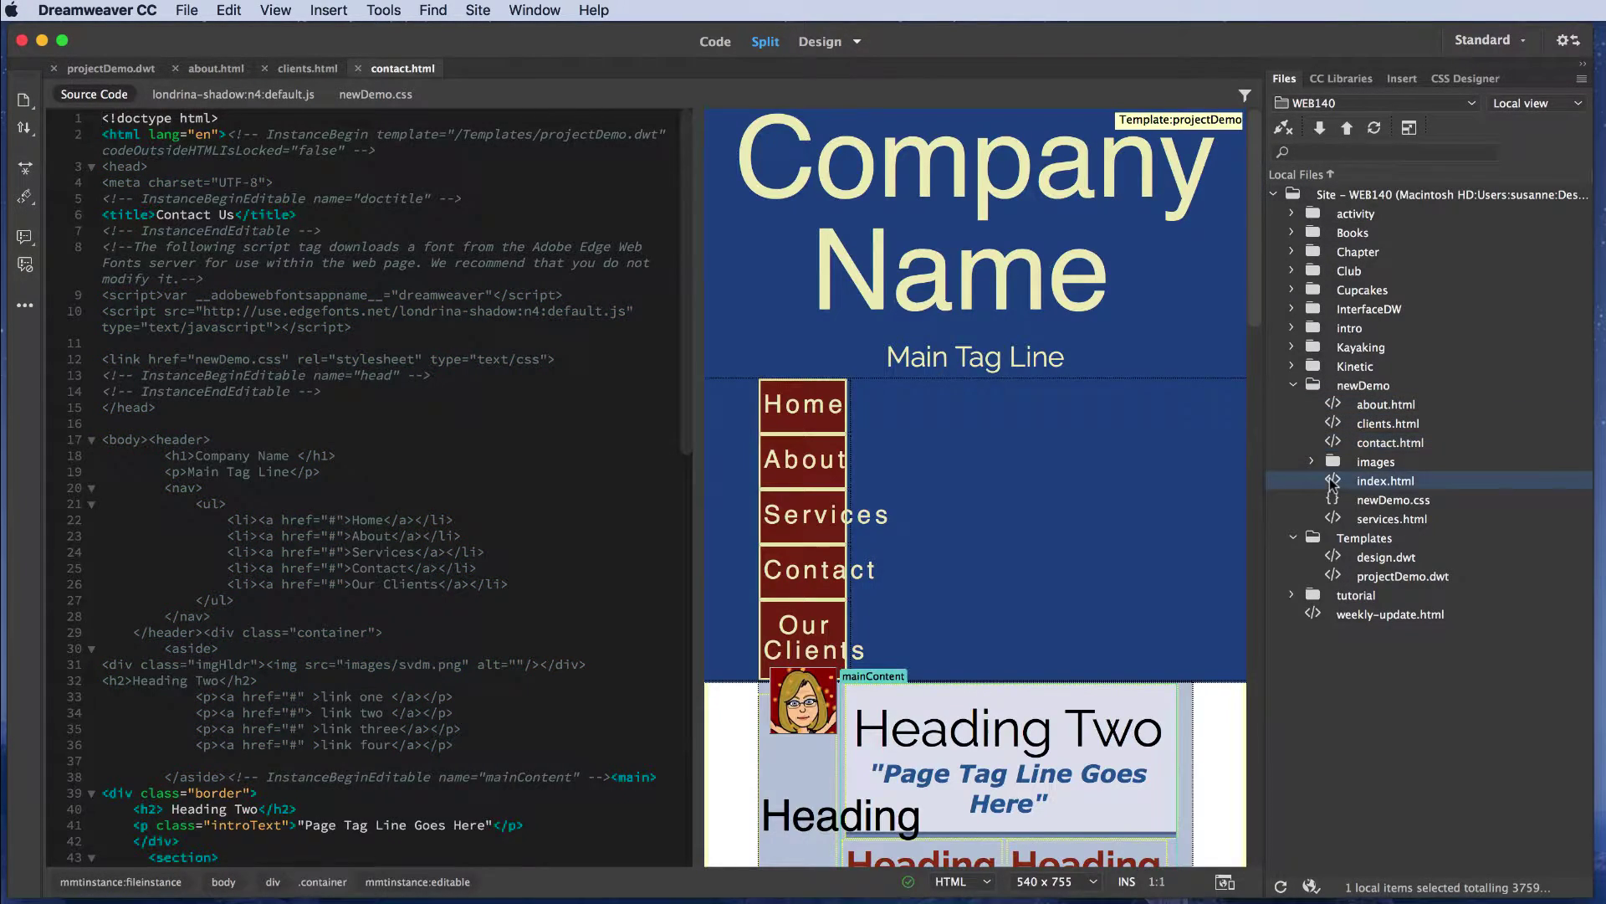
pyautogui.doubleClick(1334, 520)
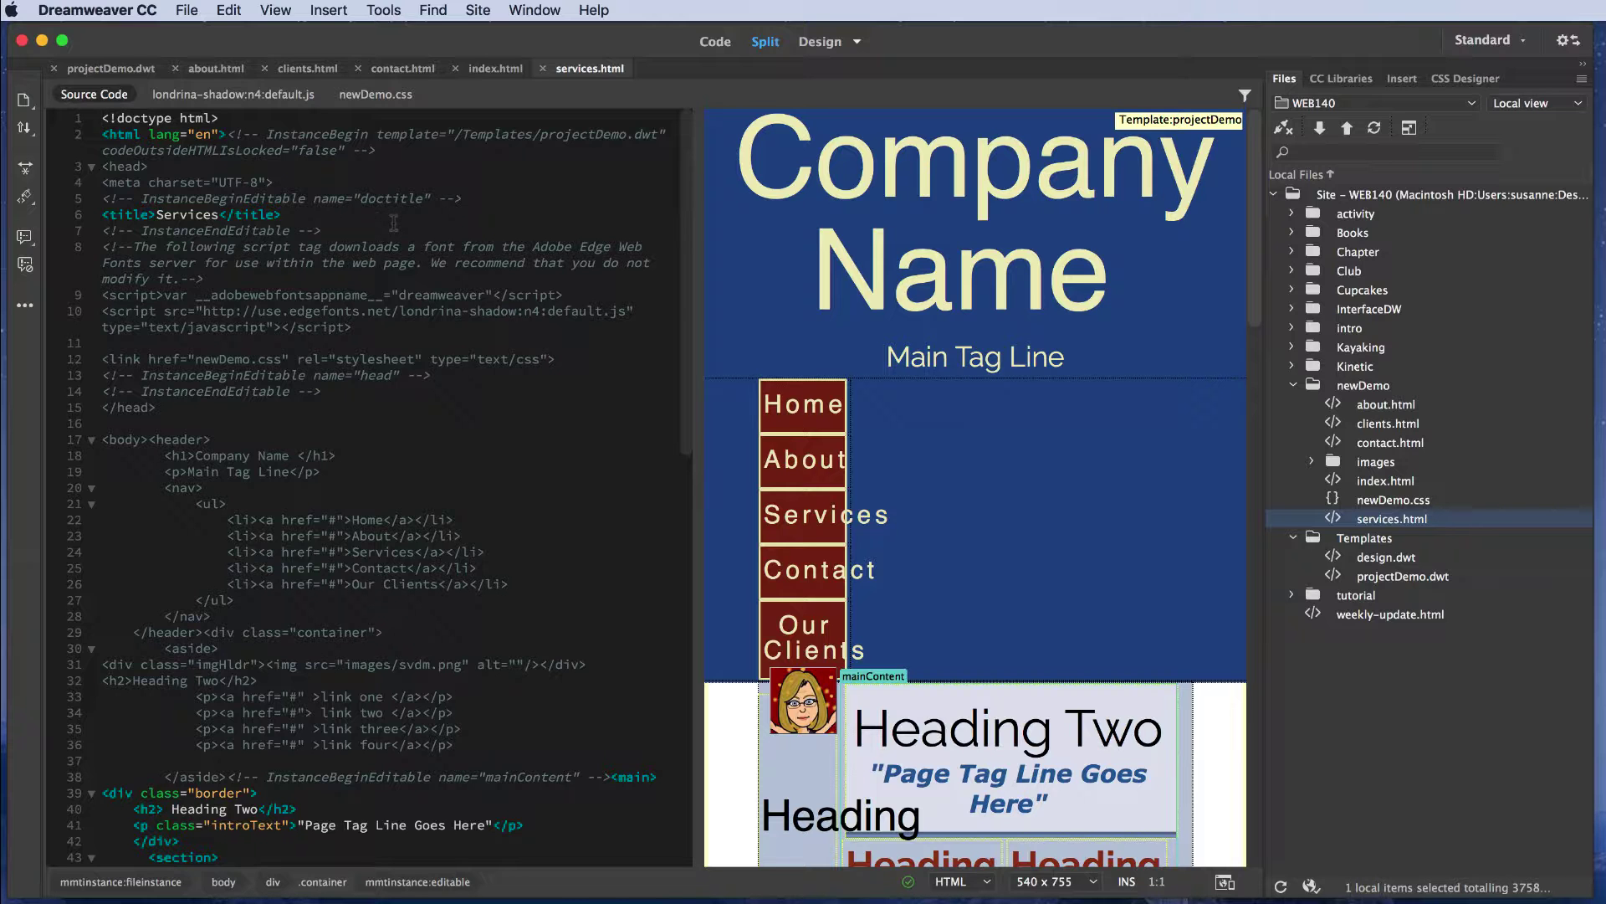
# Step: Open Update Pages and set Look in to files that use projectDemo
pyautogui.click(383, 12)
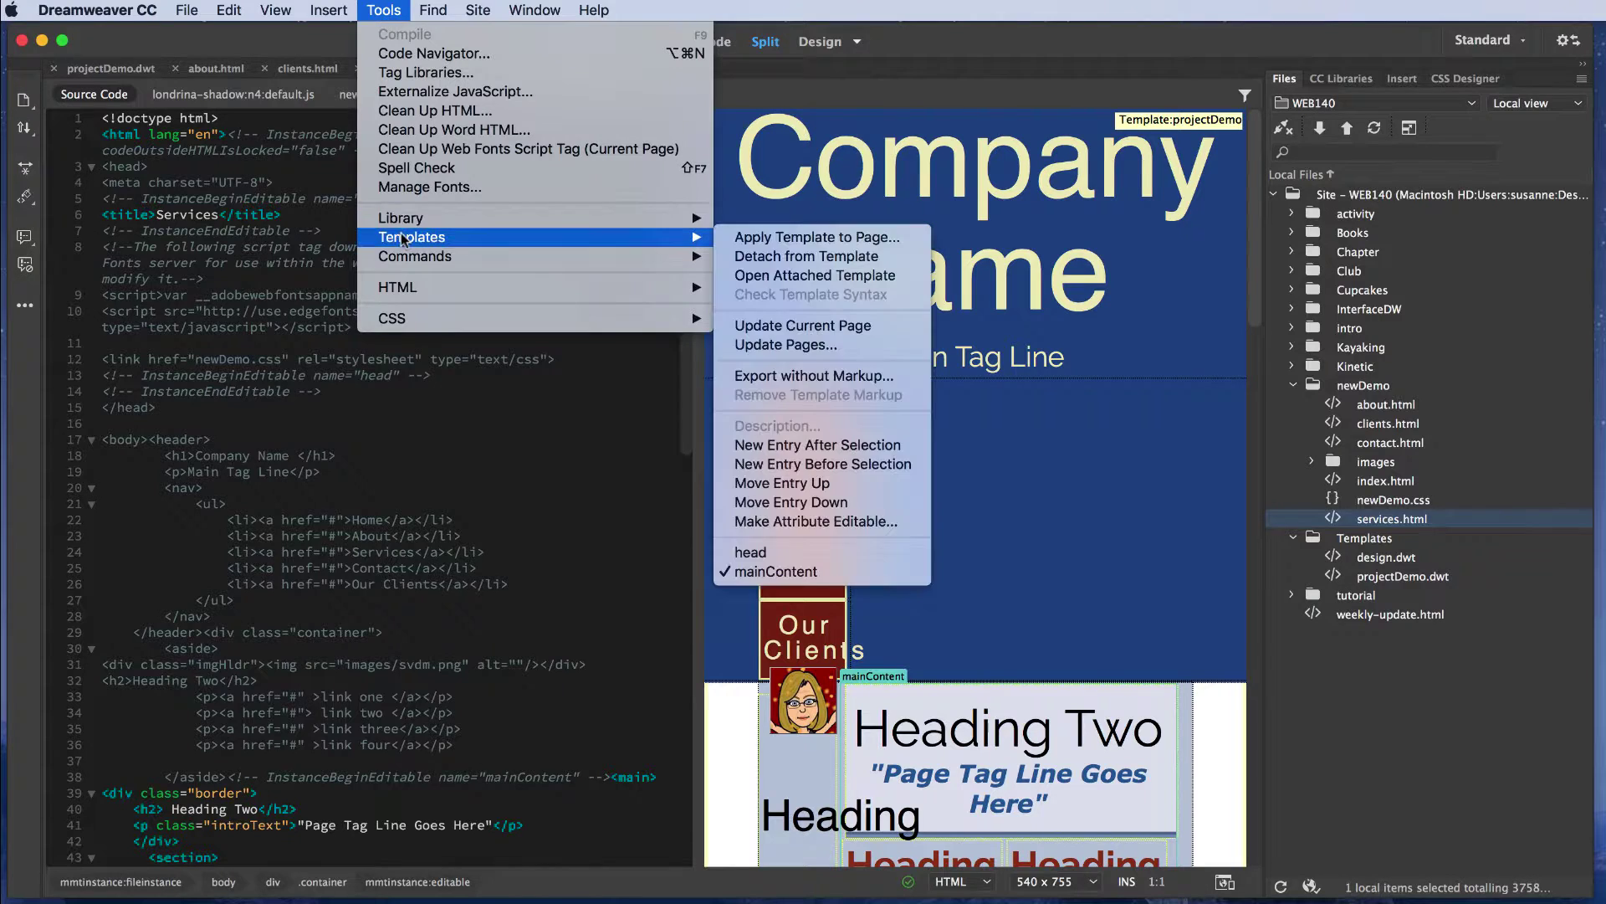
pyautogui.moveTo(412, 236)
pyautogui.click(776, 351)
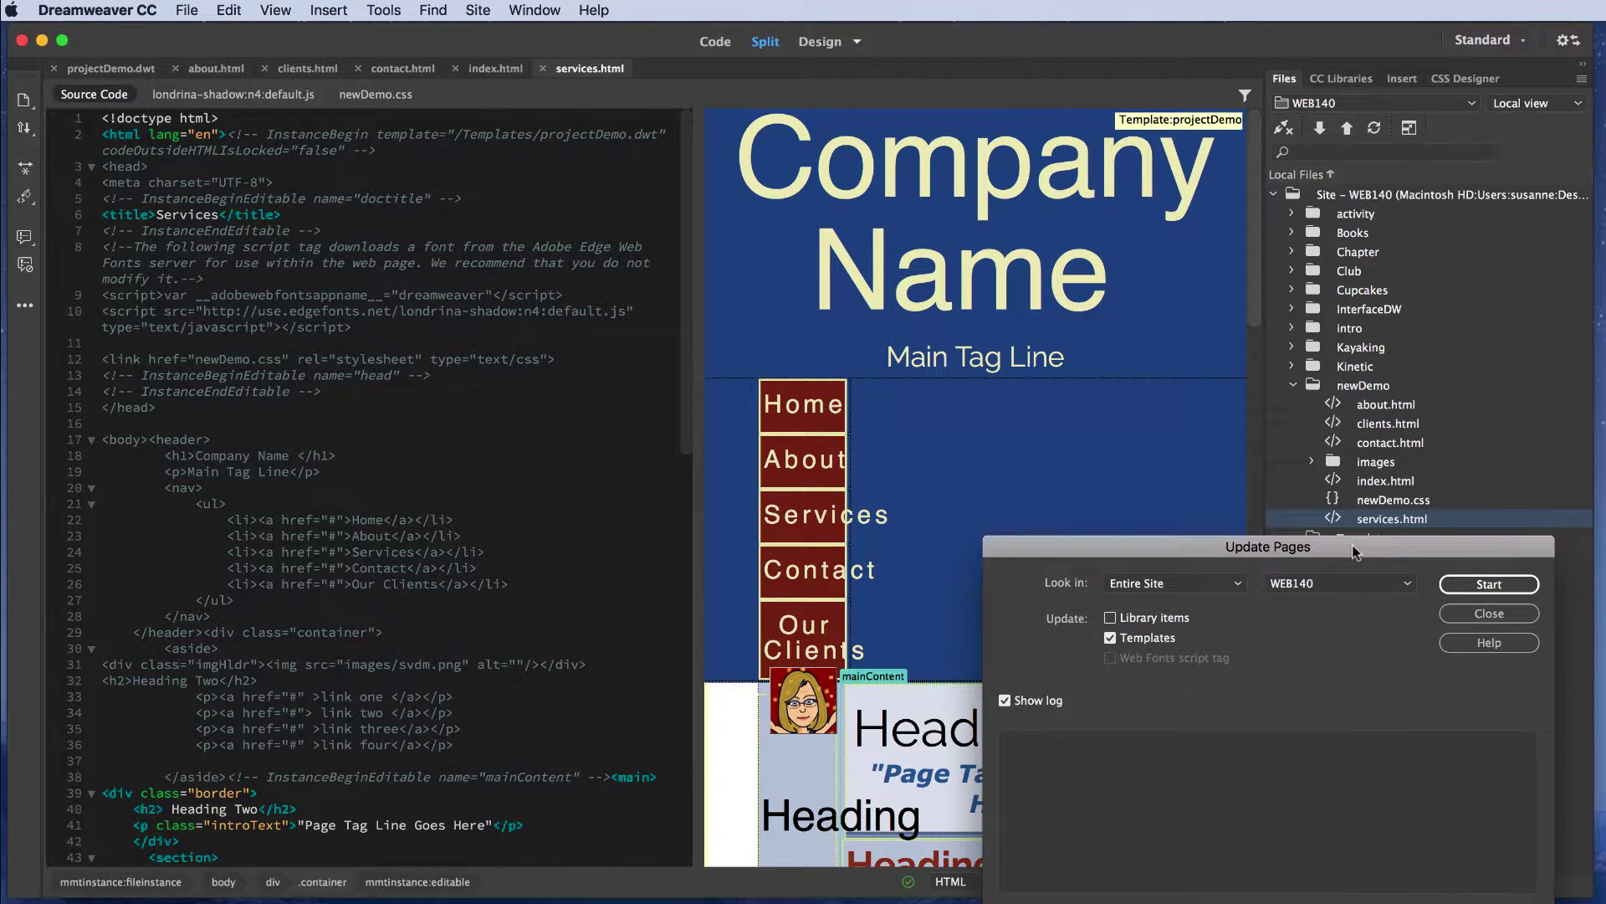
pyautogui.moveTo(1353, 552)
pyautogui.mouseDown()
pyautogui.moveTo(1163, 426)
pyautogui.moveTo(961, 358)
pyautogui.mouseUp()
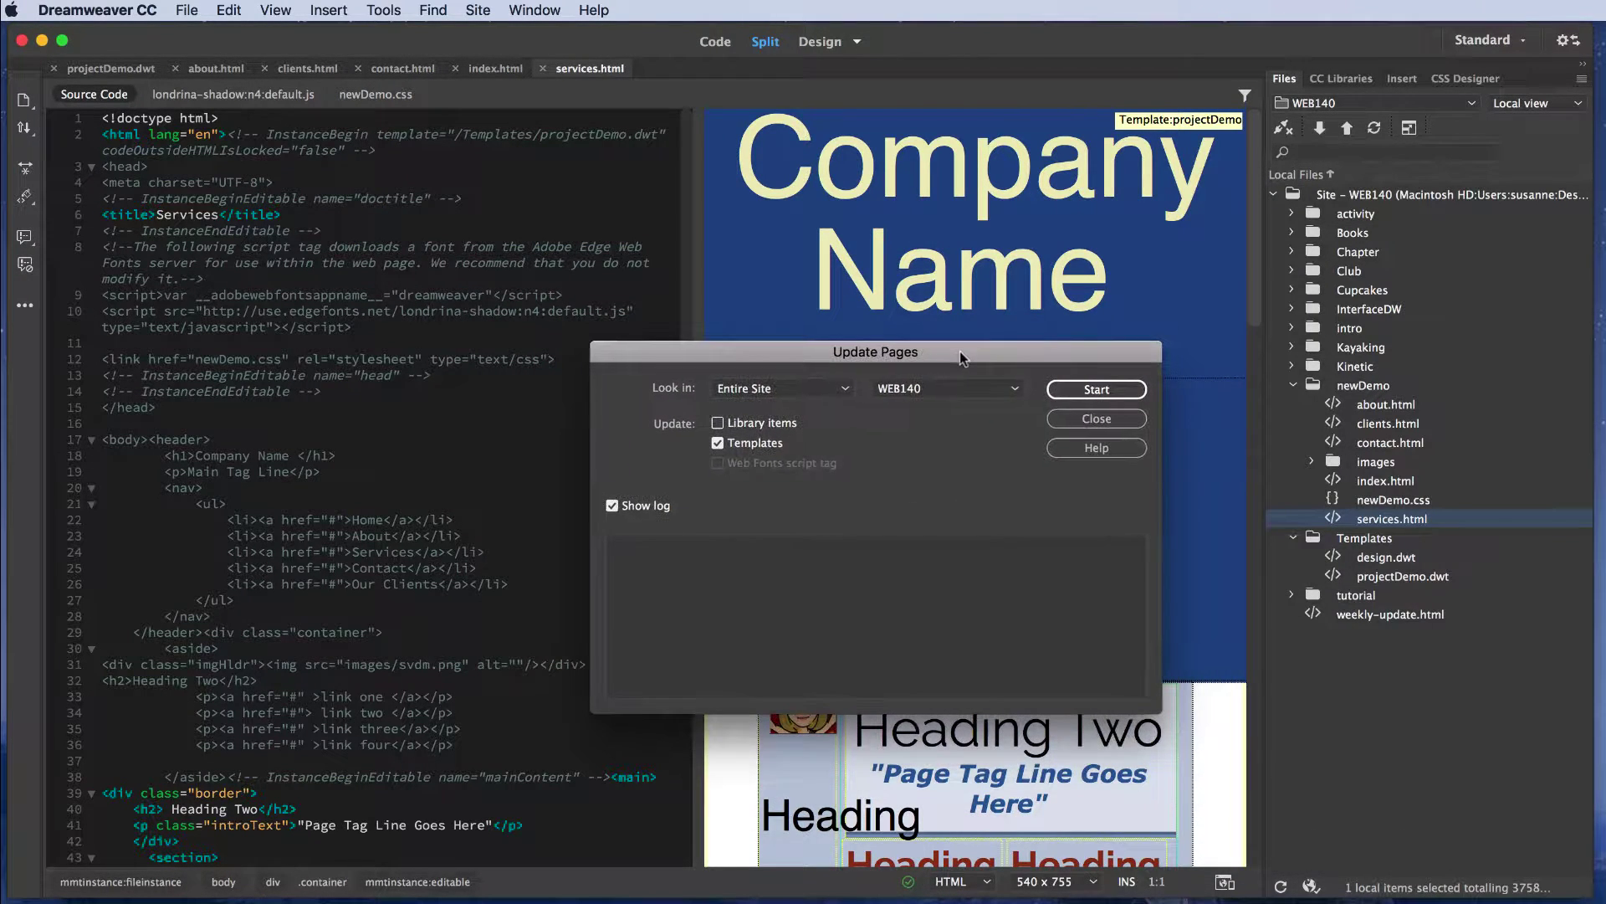
pyautogui.click(845, 390)
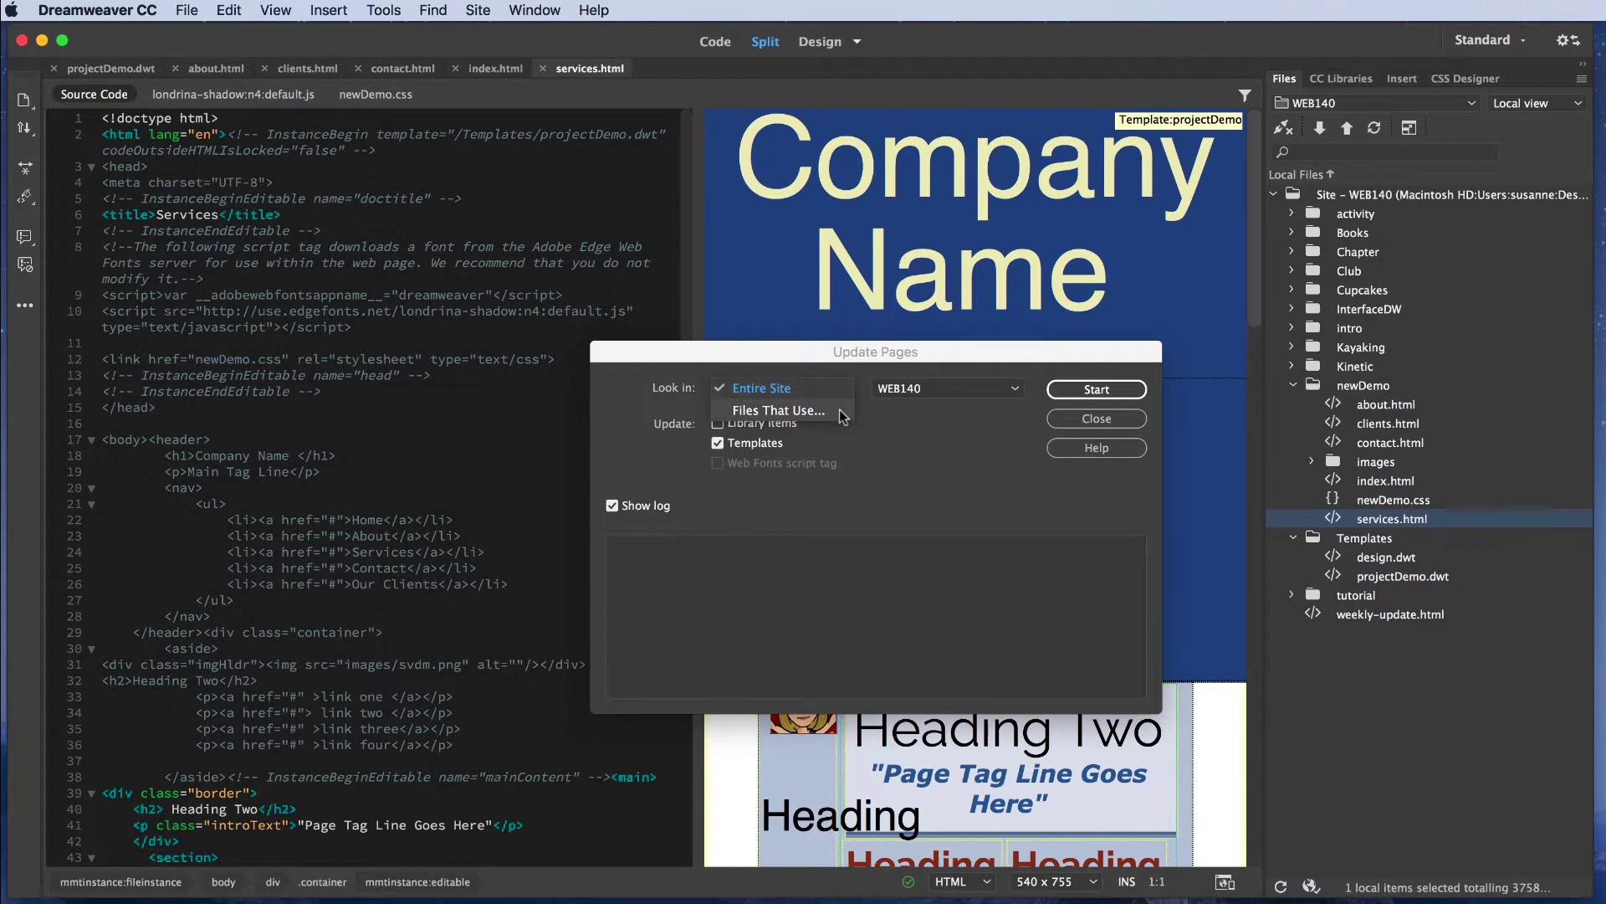
pyautogui.click(841, 414)
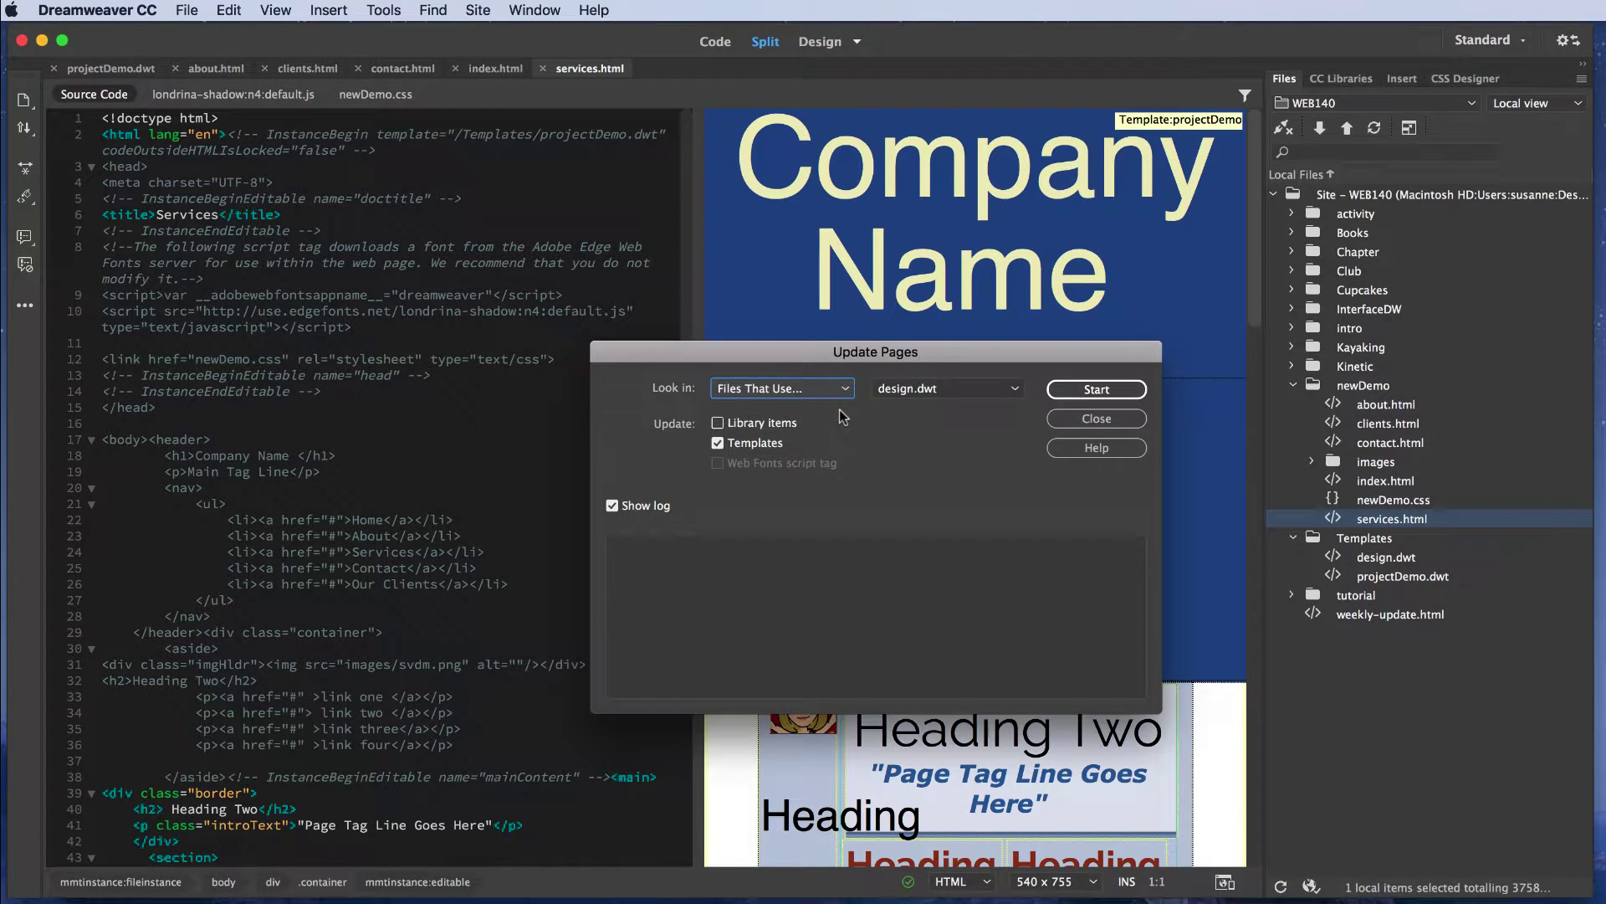
pyautogui.click(1015, 390)
pyautogui.click(983, 411)
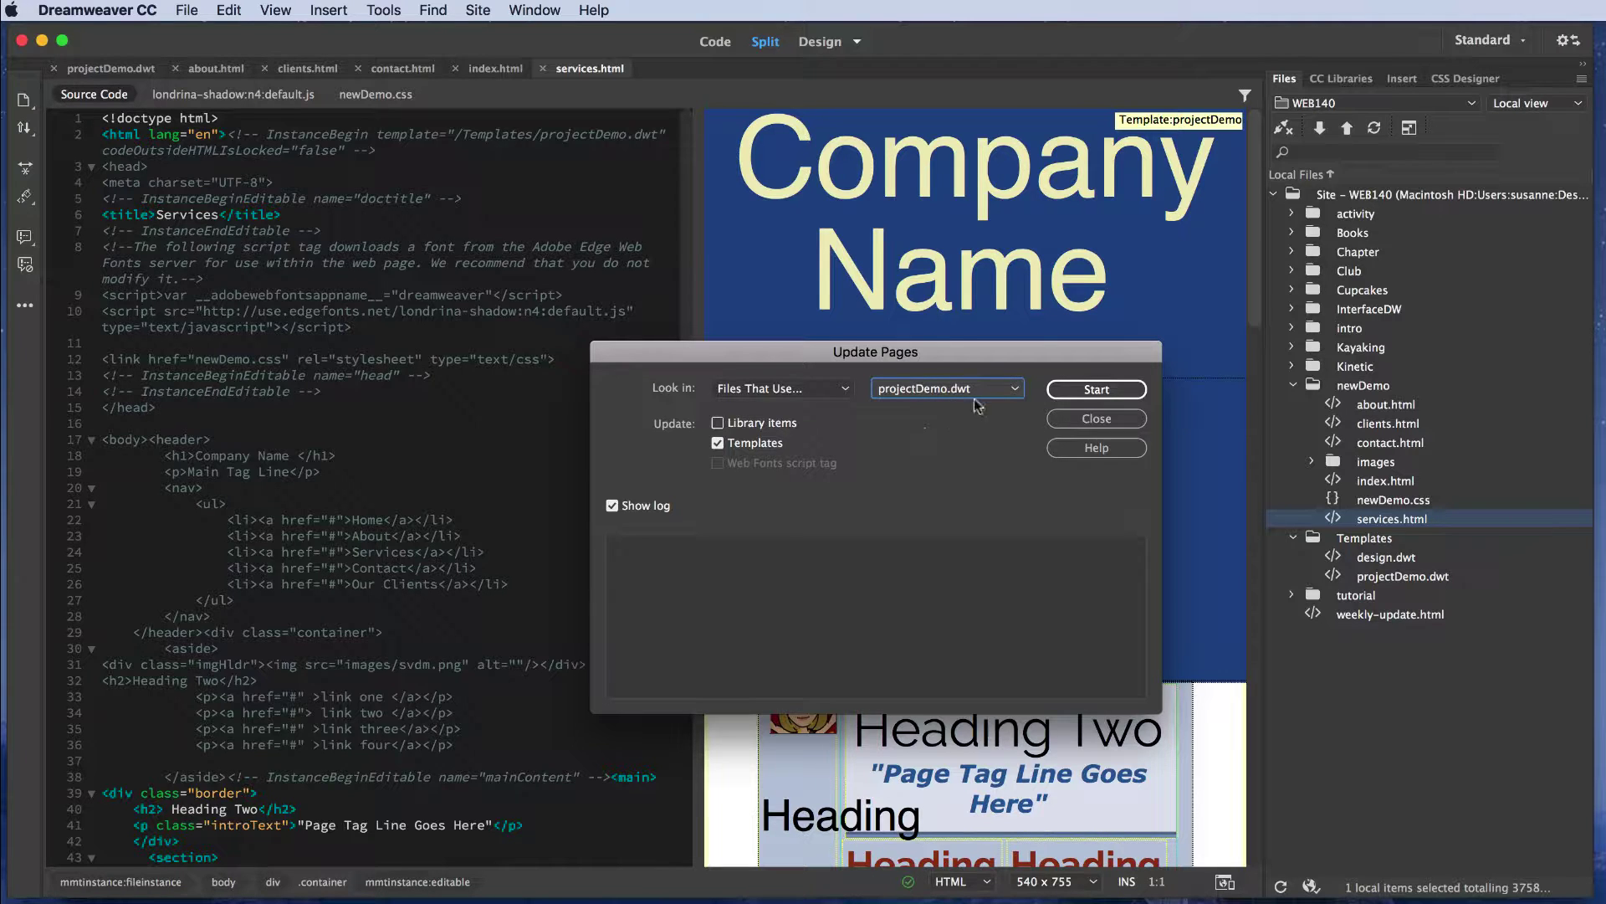
# Step: Run the template page update and close the finished report
pyautogui.click(1072, 394)
pyautogui.click(1087, 394)
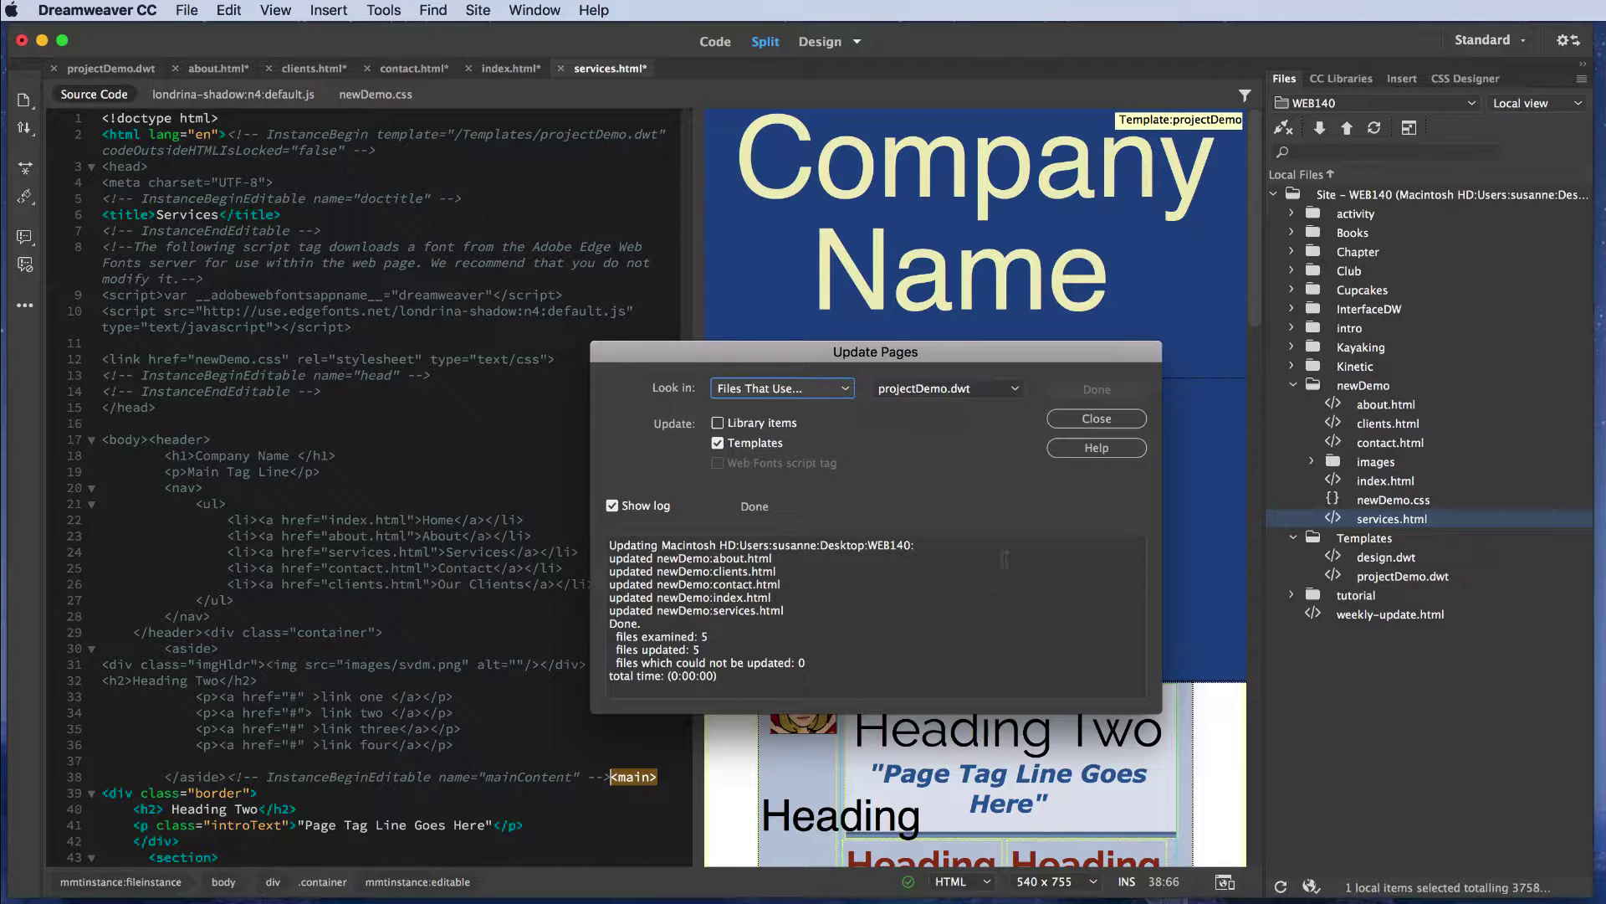
pyautogui.click(1107, 424)
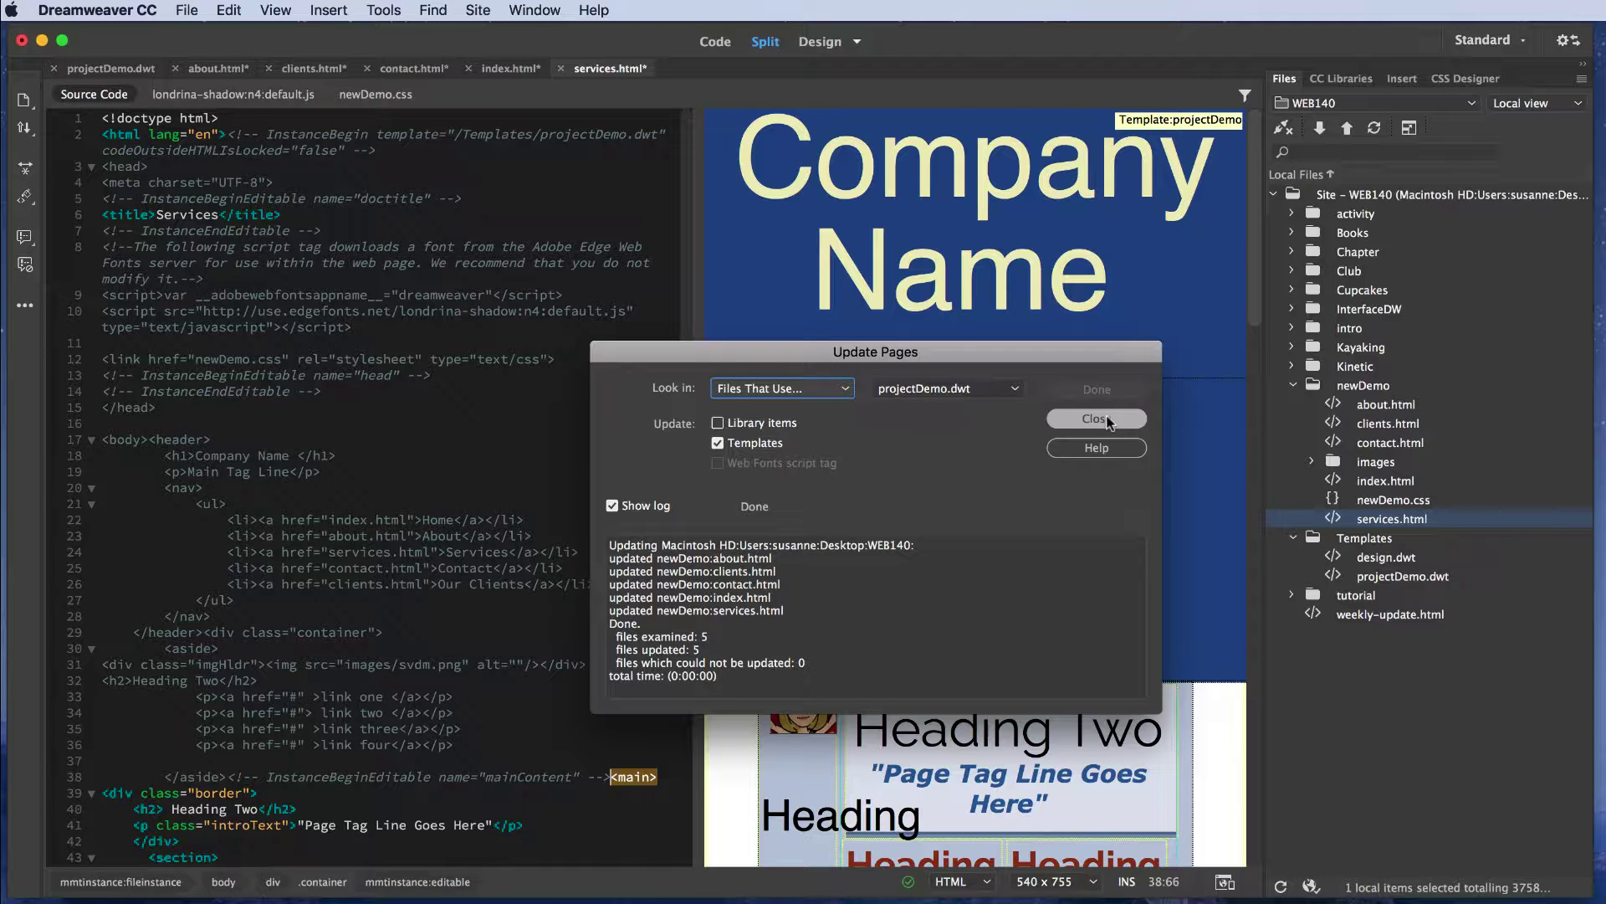
pyautogui.click(1108, 424)
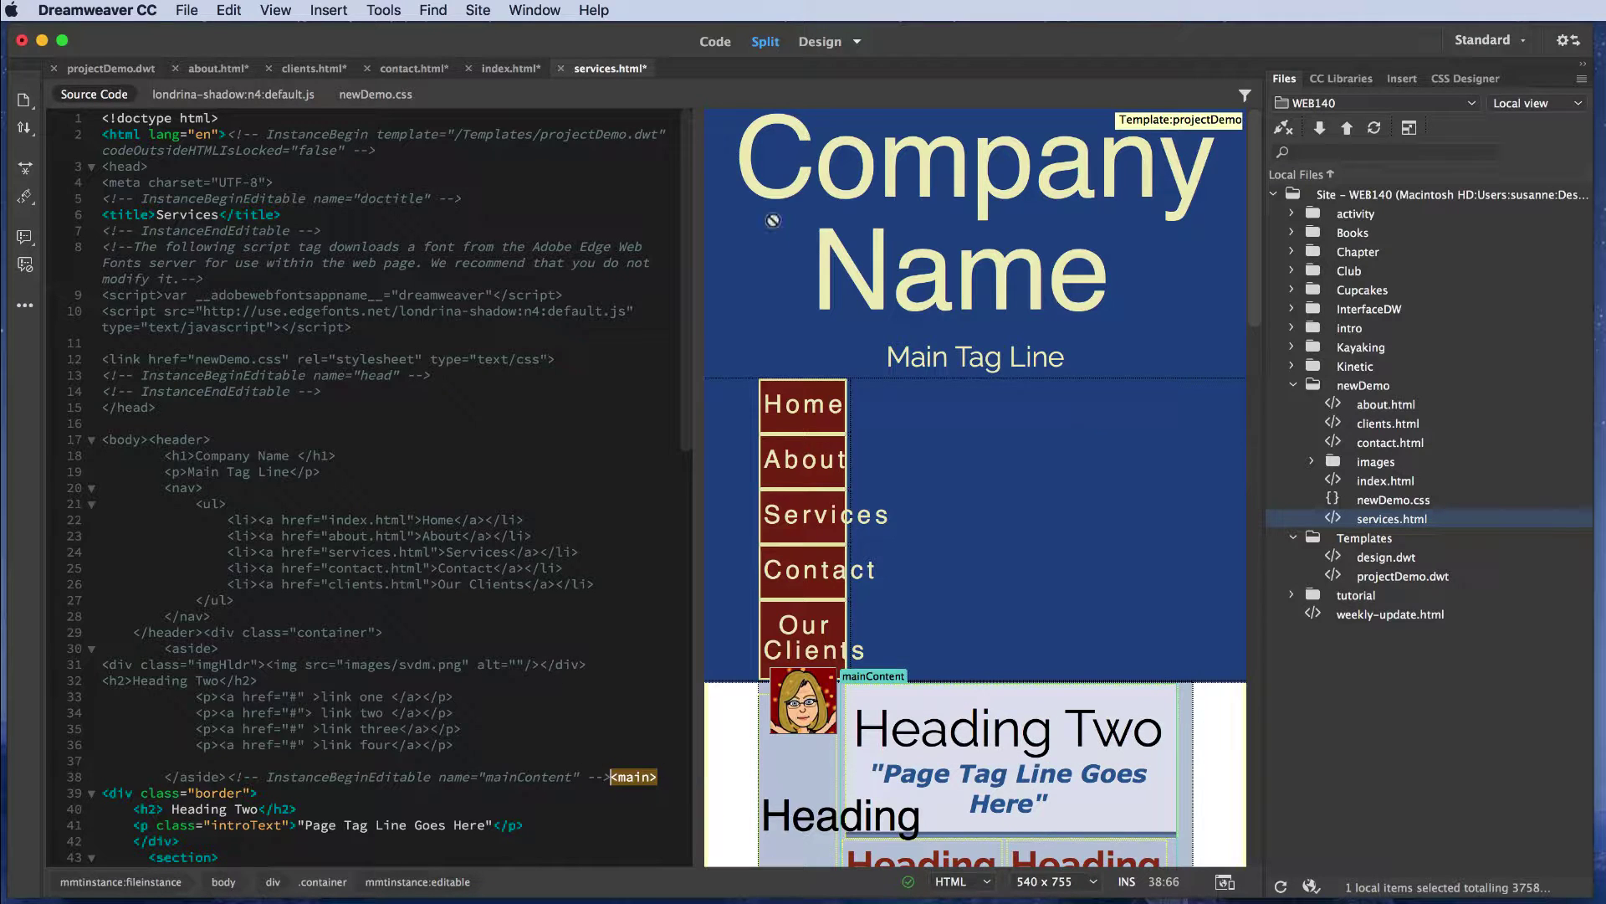
# Step: Enlarge the code text and save all open pages with File > Save All
pyautogui.press('super+equal')
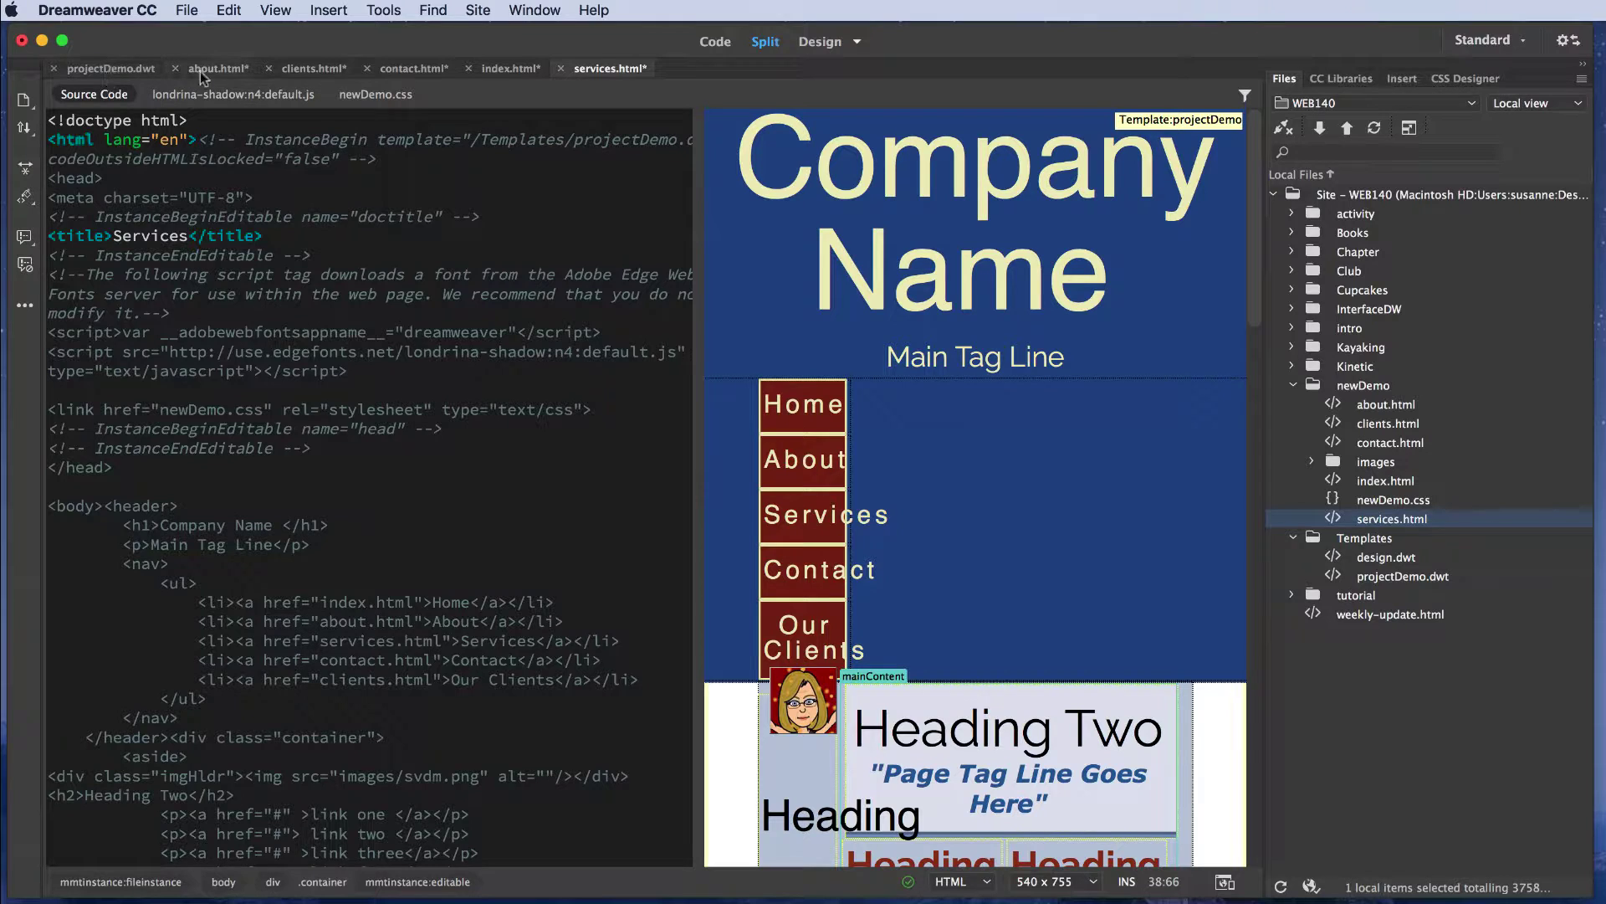
pyautogui.click(188, 12)
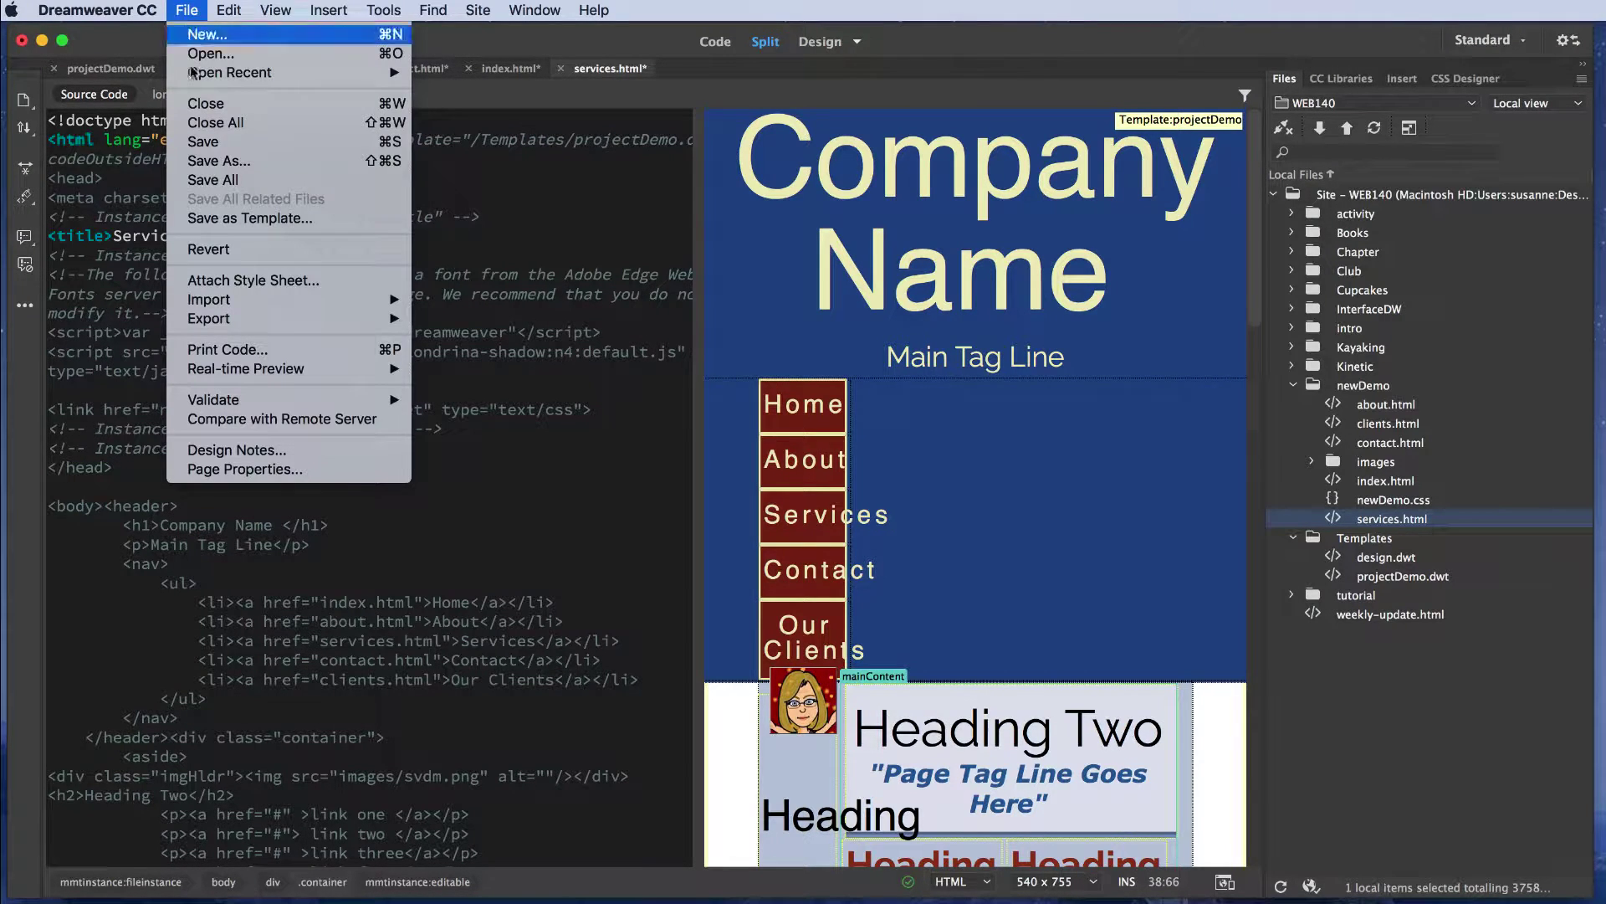
pyautogui.click(225, 182)
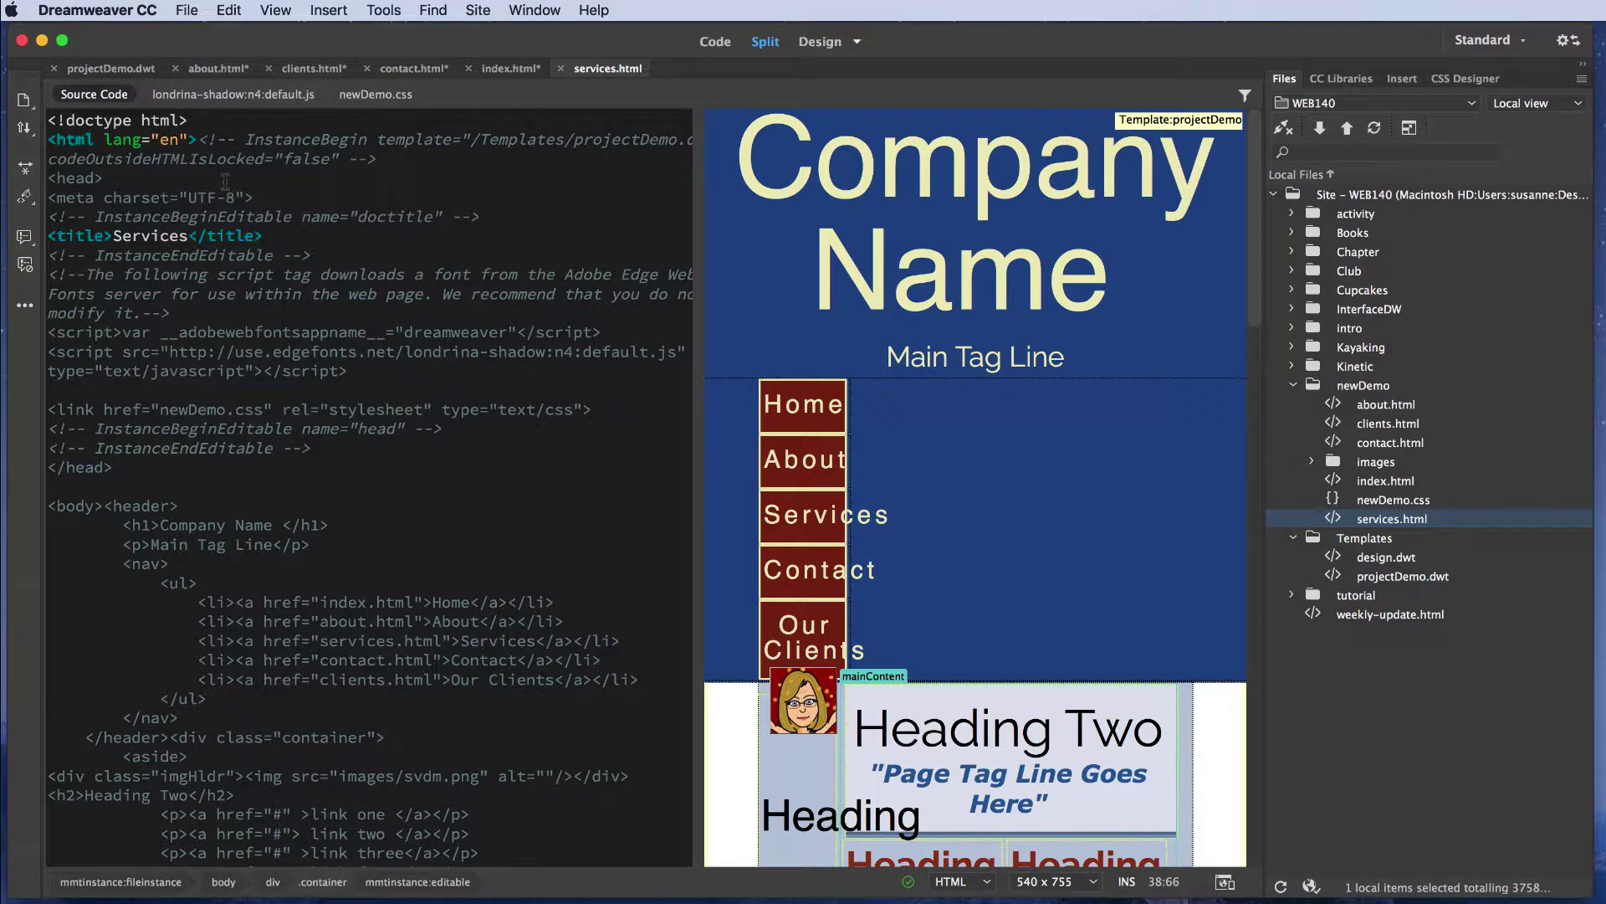
# Step: Close the projectDemo template, the about page and all remaining documents
pyautogui.click(53, 68)
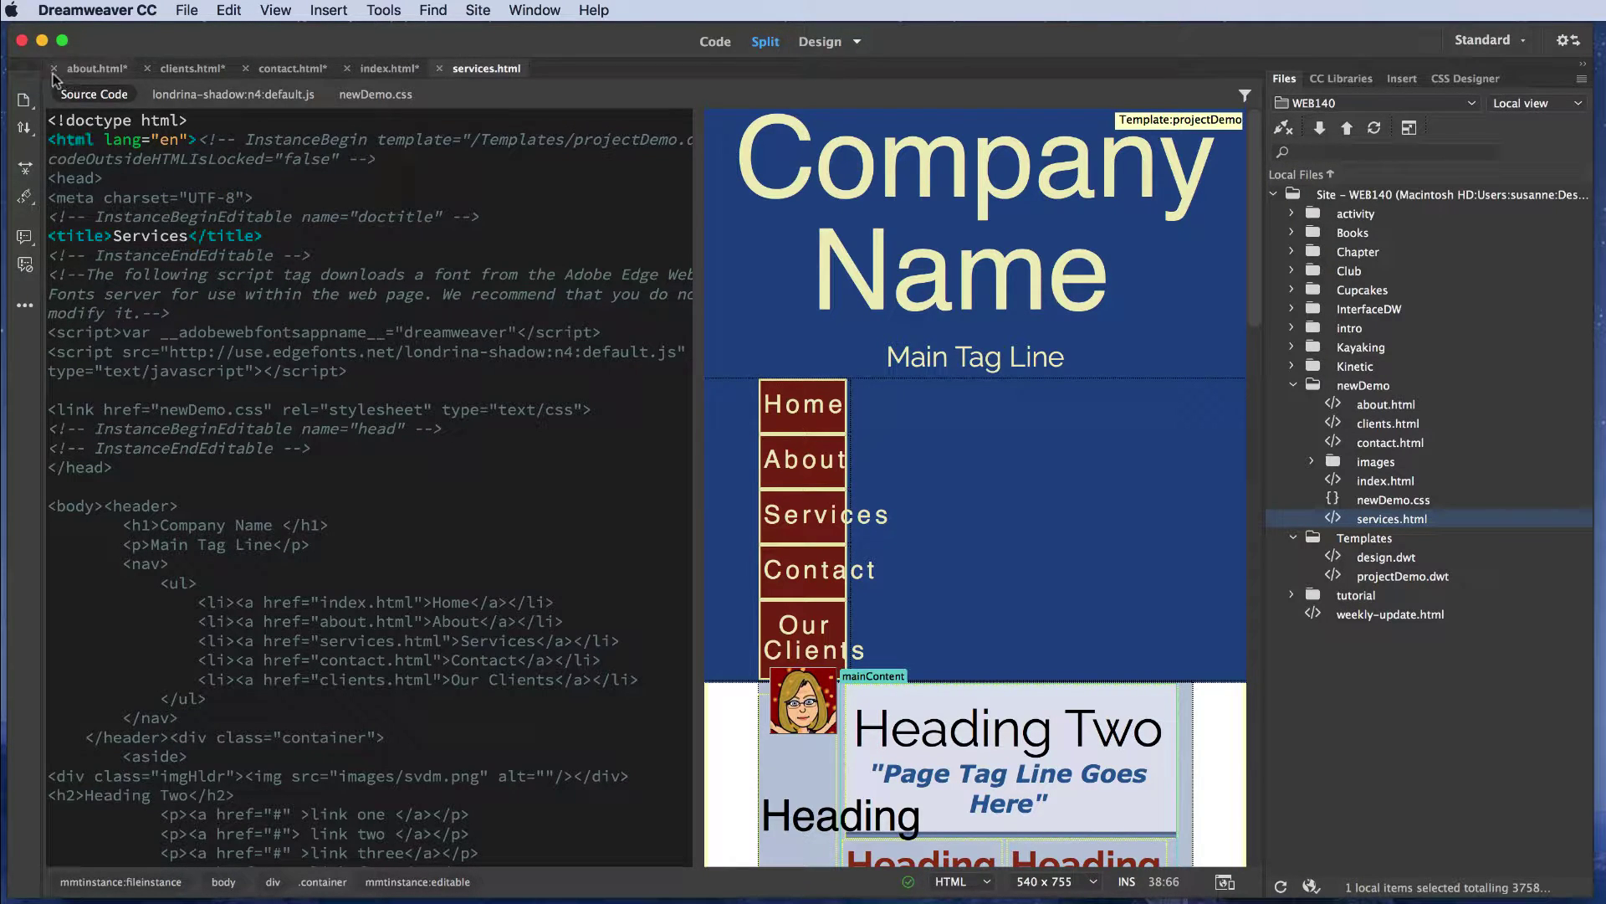
pyautogui.click(53, 69)
pyautogui.click(53, 68)
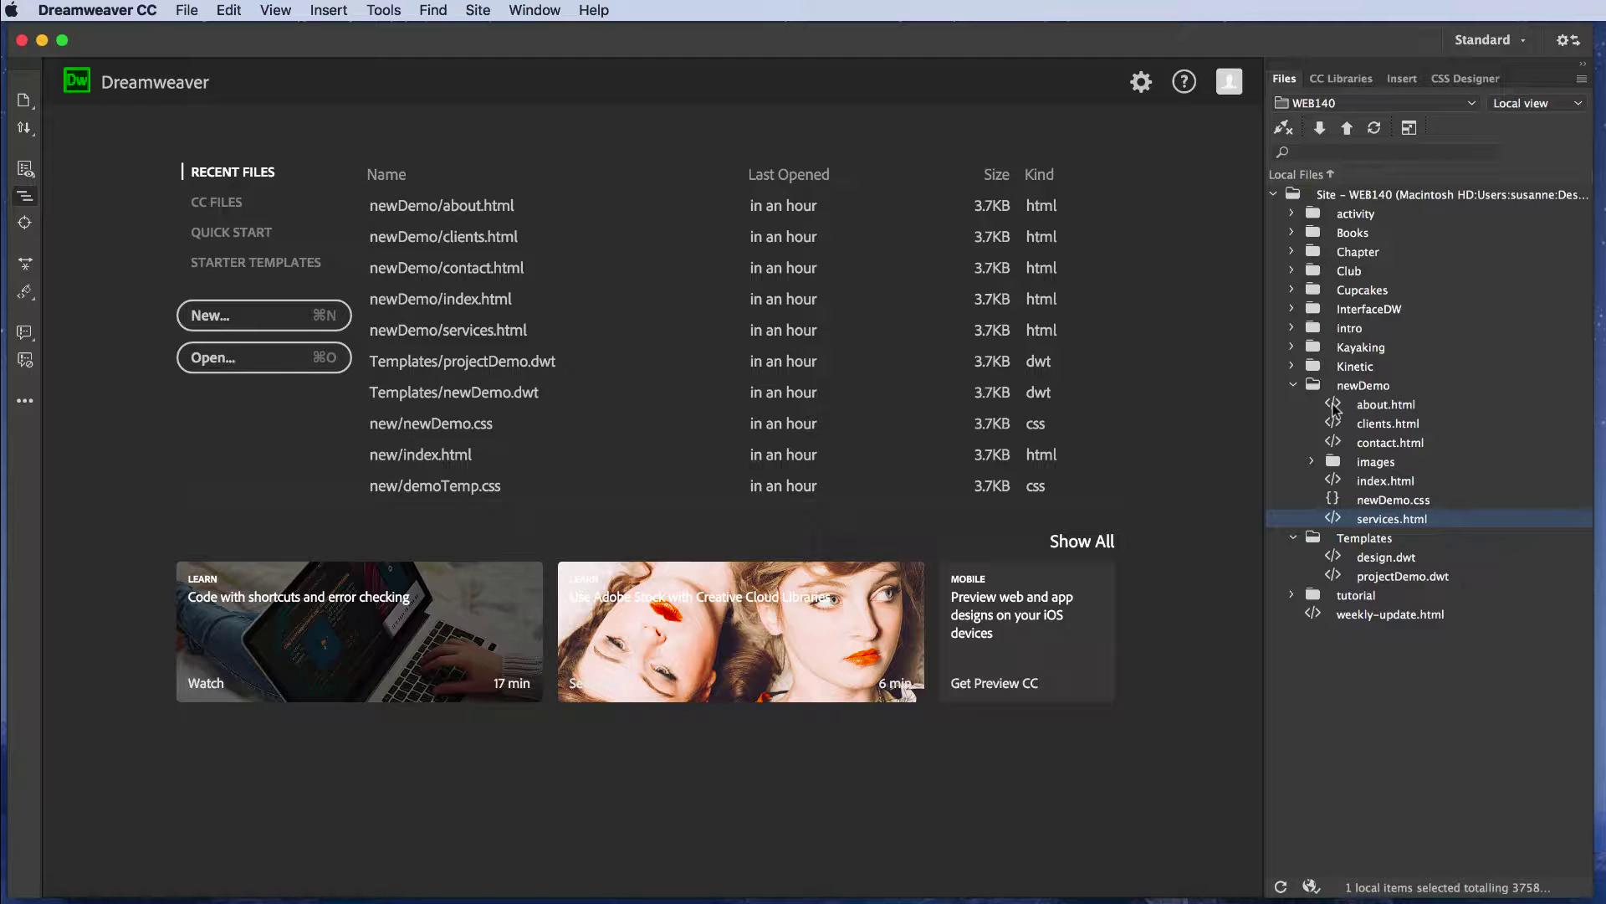
# Step: Reopen about.html and check the Home nav link's new destination in the code
pyautogui.doubleClick(1333, 407)
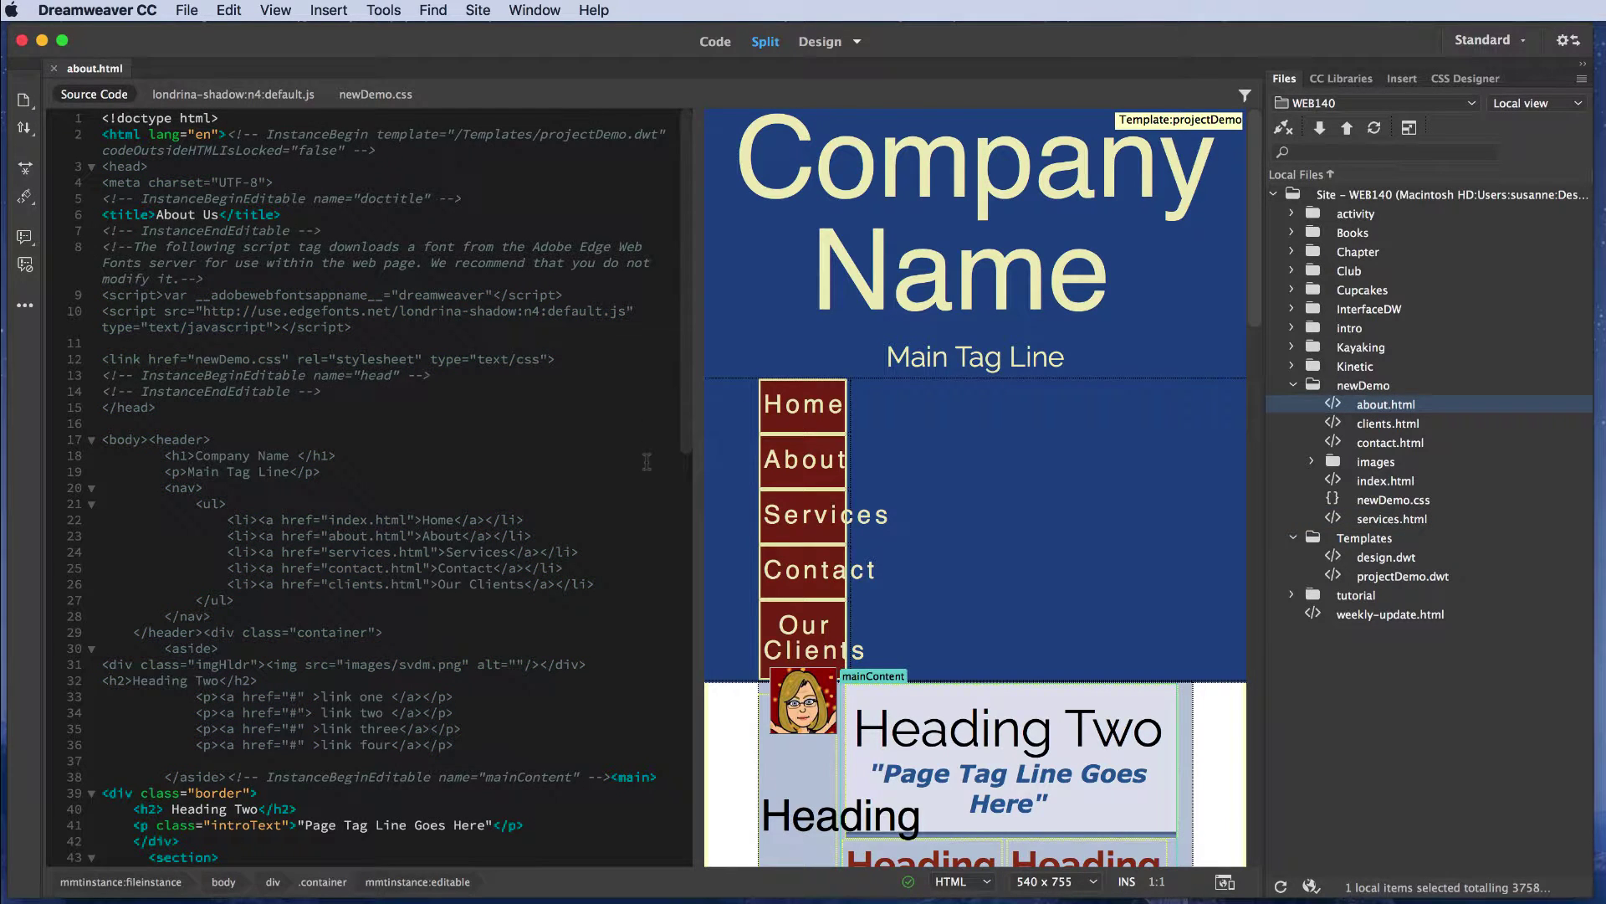
pyautogui.click(583, 499)
pyautogui.click(582, 510)
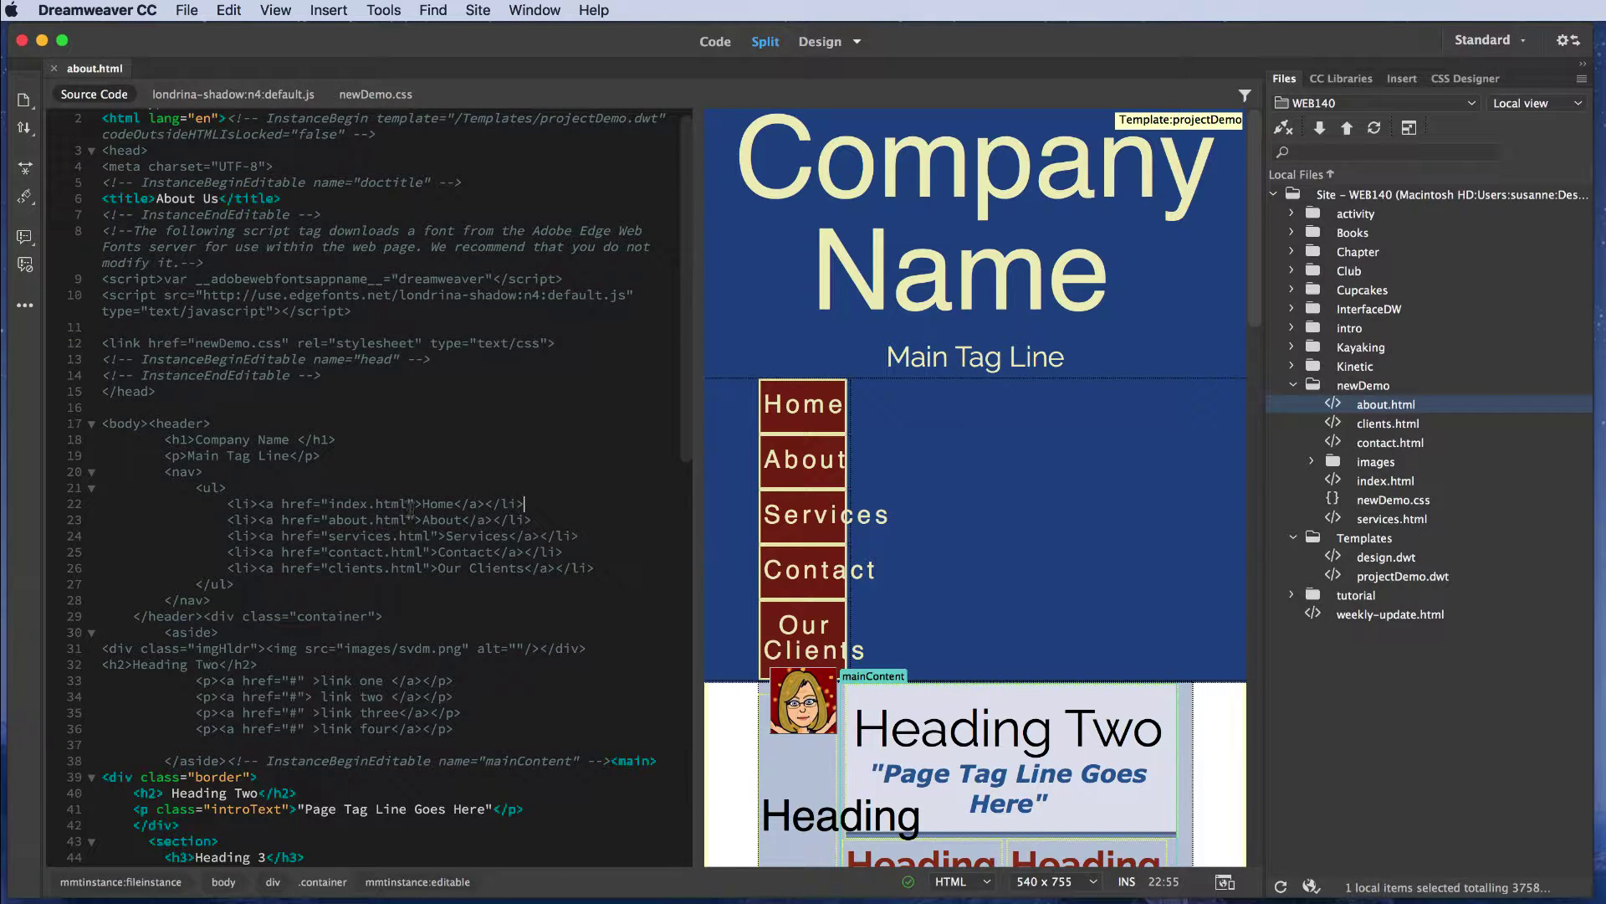
pyautogui.scroll(-1, 410, 507)
# Step: Reopen clients, contact, index and services, check the services code, then show index.html
pyautogui.doubleClick(1333, 424)
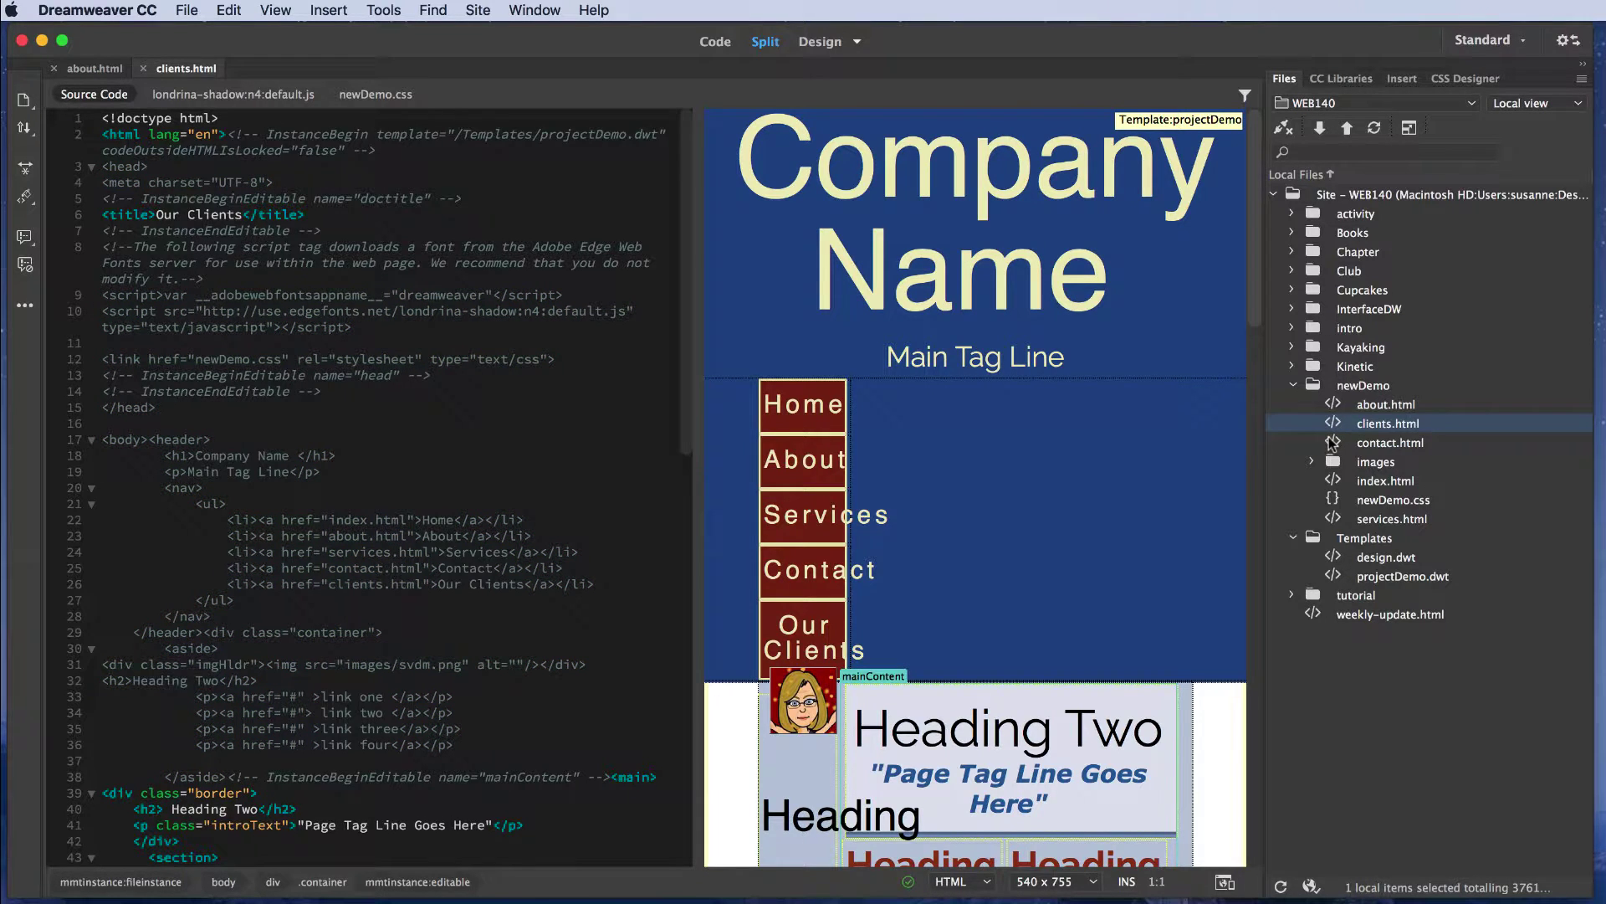
pyautogui.doubleClick(1331, 442)
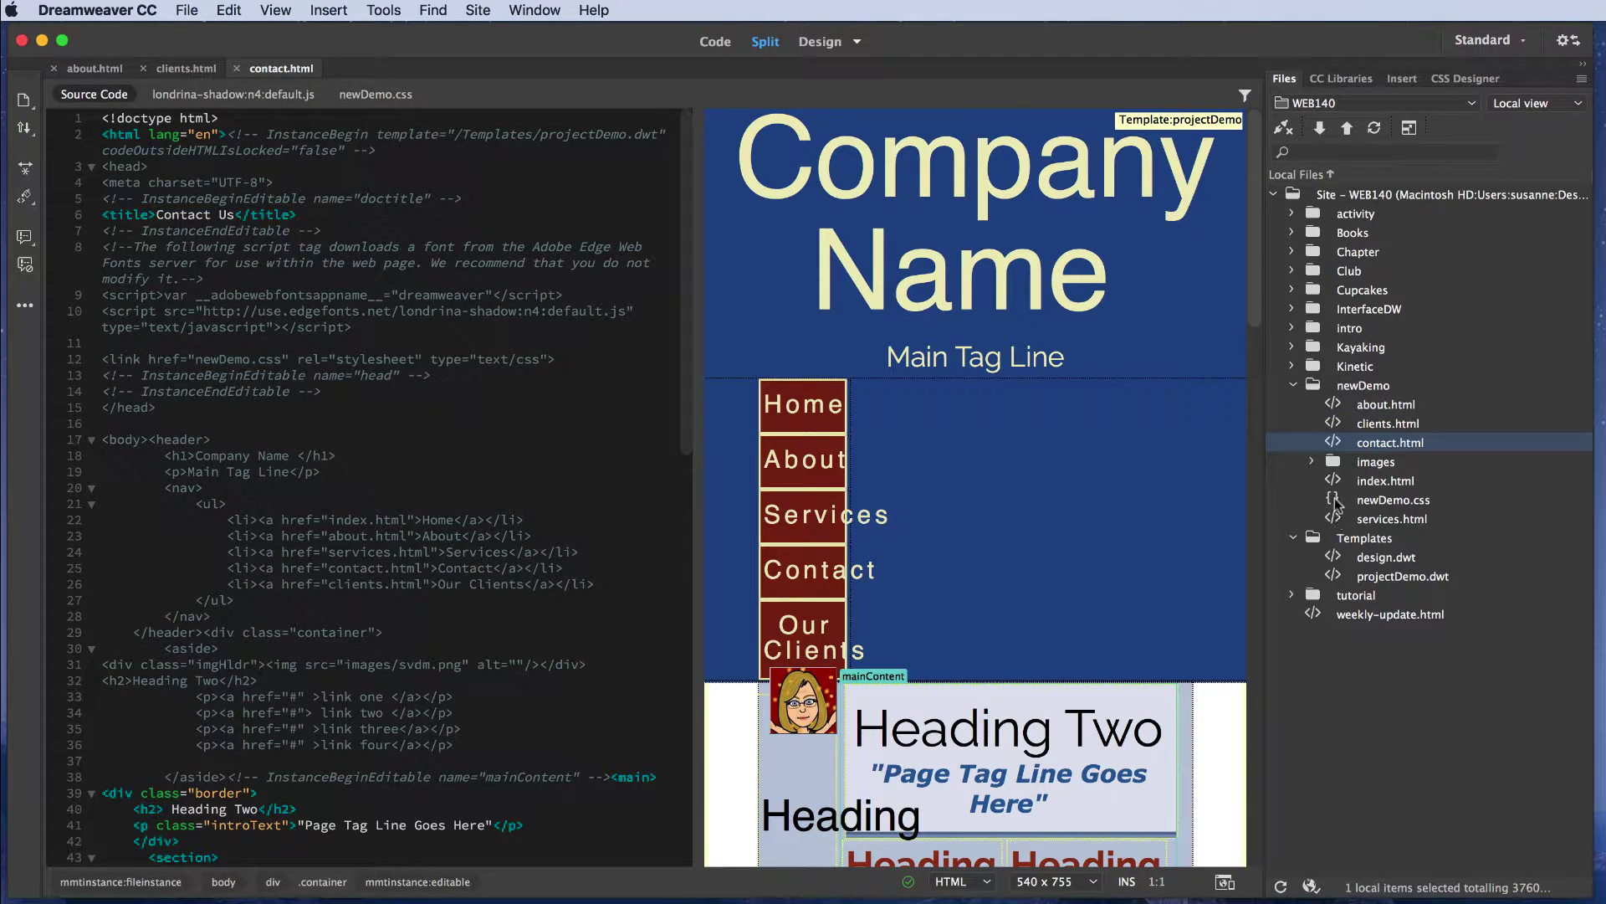
pyautogui.doubleClick(1333, 480)
pyautogui.doubleClick(1337, 520)
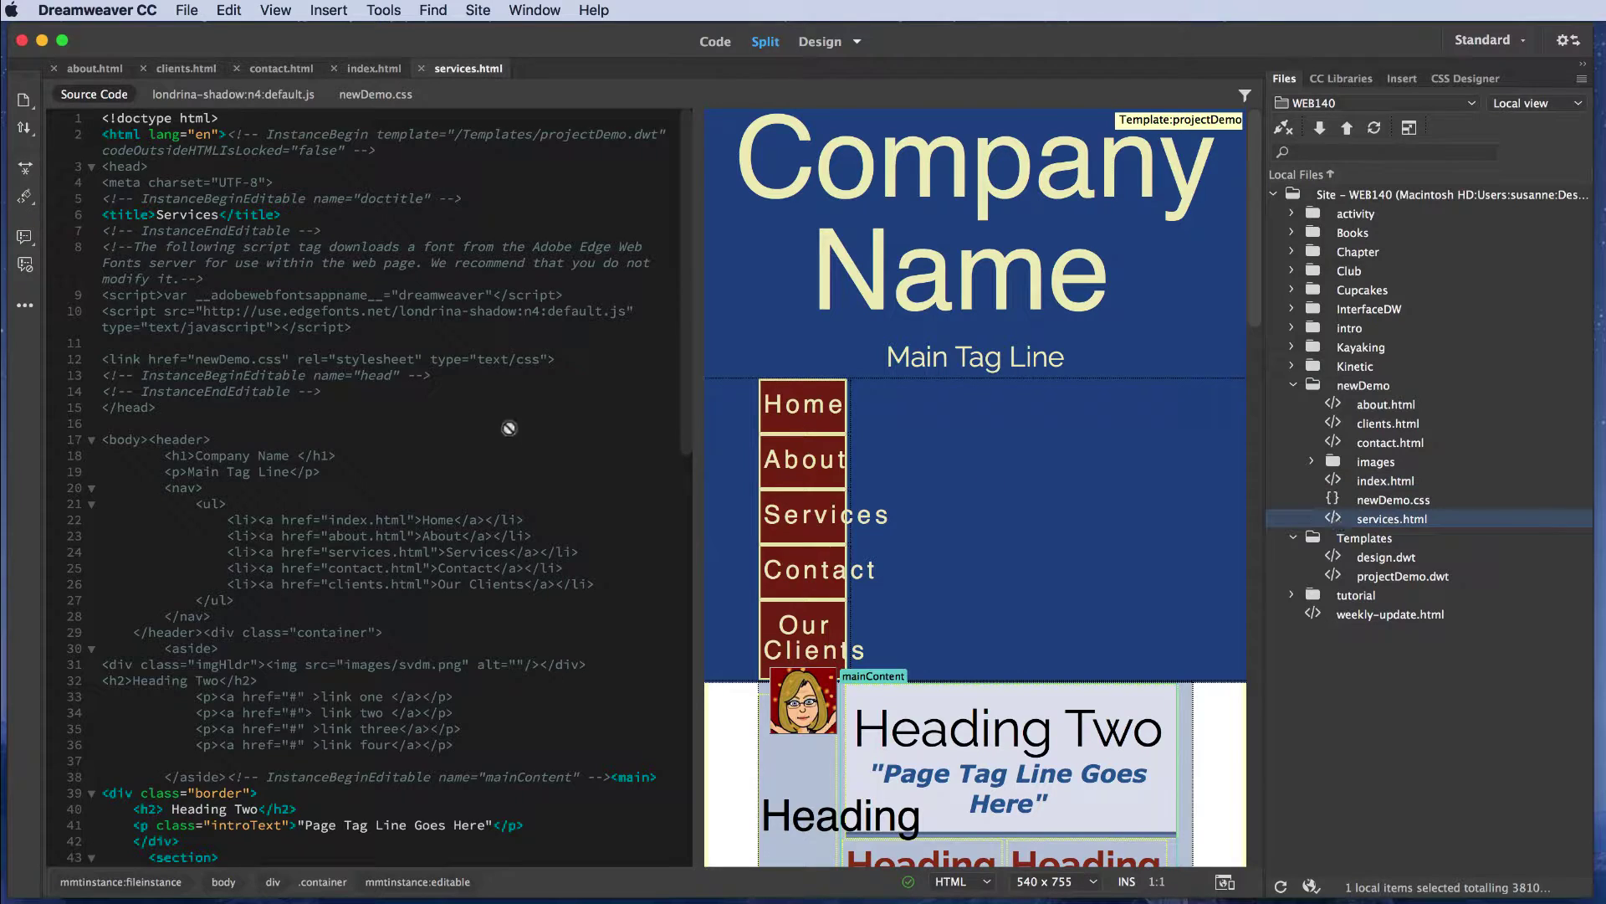
pyautogui.click(556, 455)
pyautogui.scroll(-1, 556, 452)
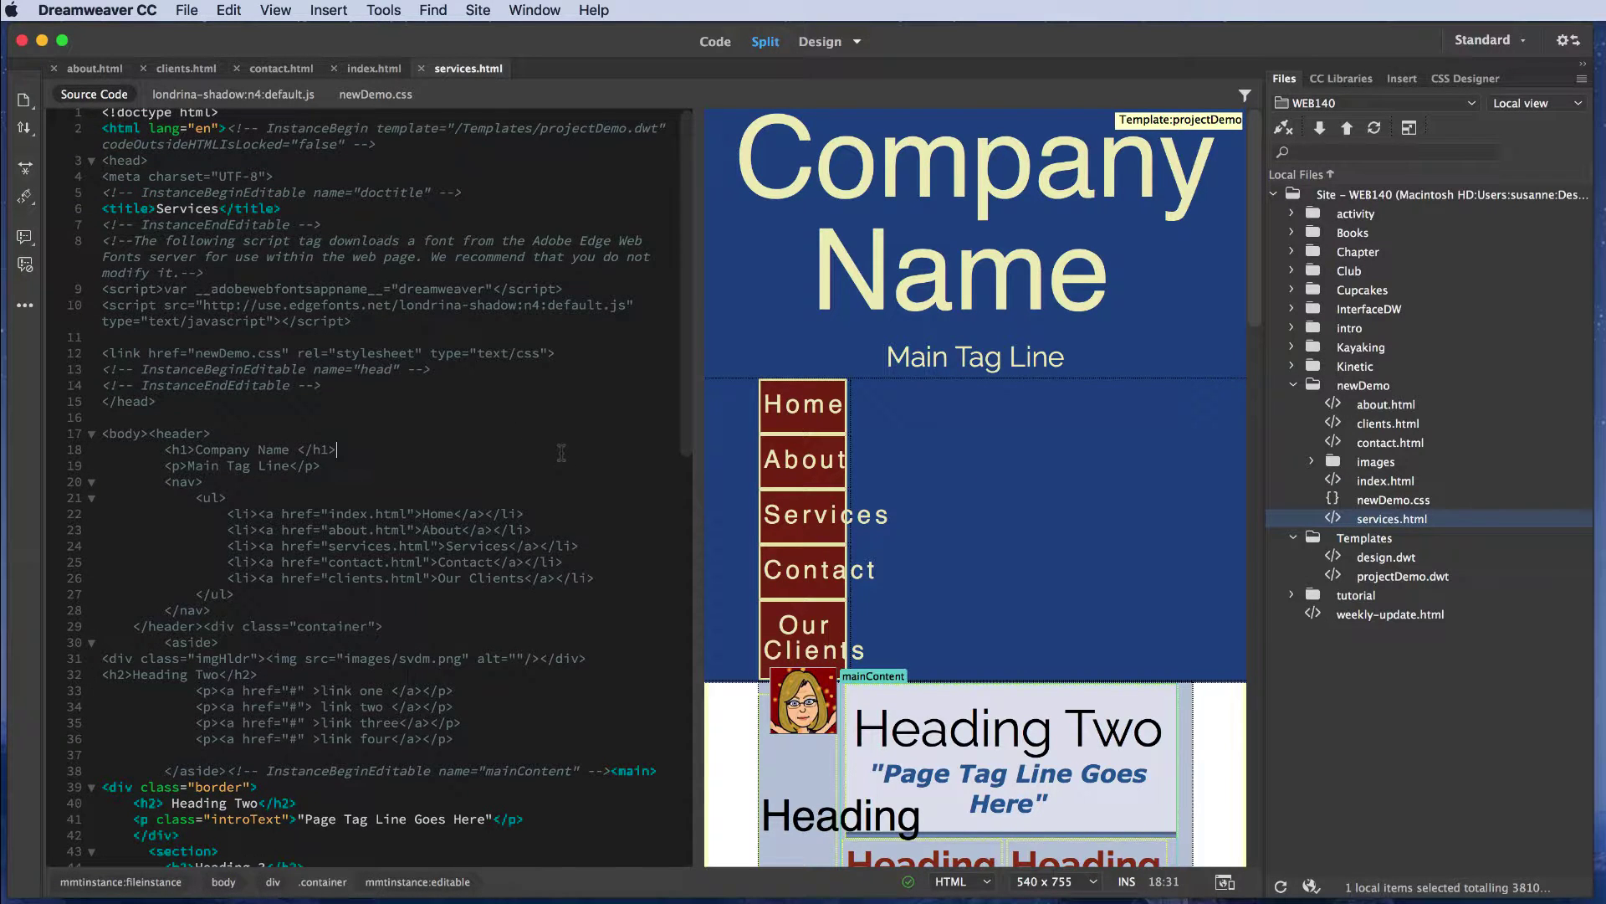
pyautogui.scroll(-3, 557, 455)
pyautogui.scroll(3, 561, 452)
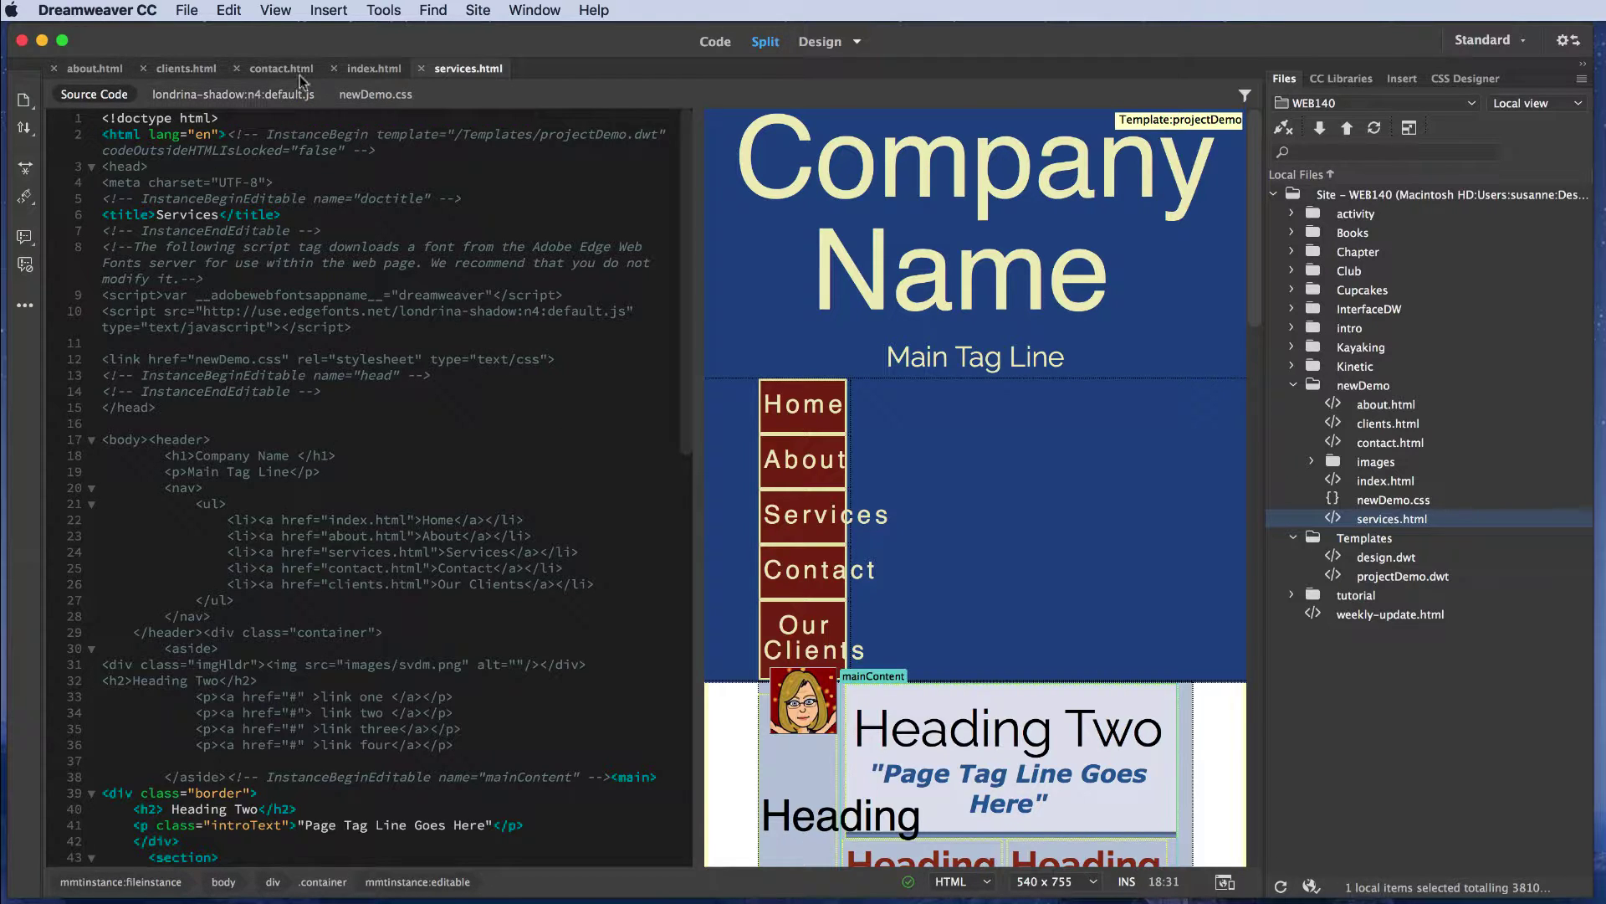
pyautogui.click(363, 72)
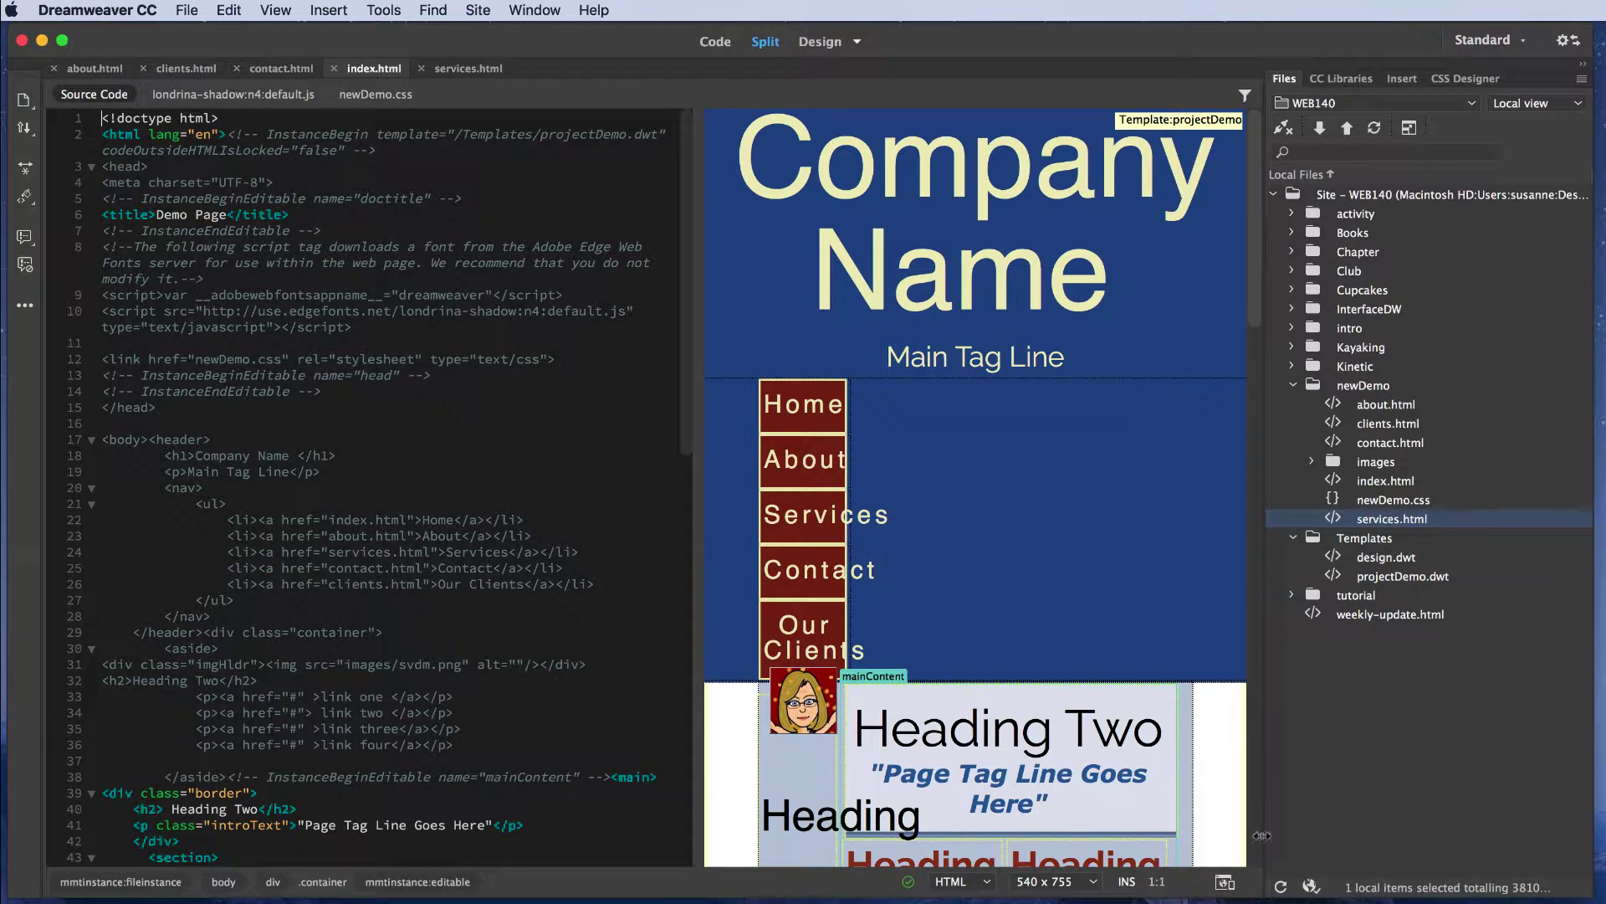
# Step: Preview index.html in Chrome and follow the About, Services, Contact and Our Clients links
pyautogui.click(1225, 882)
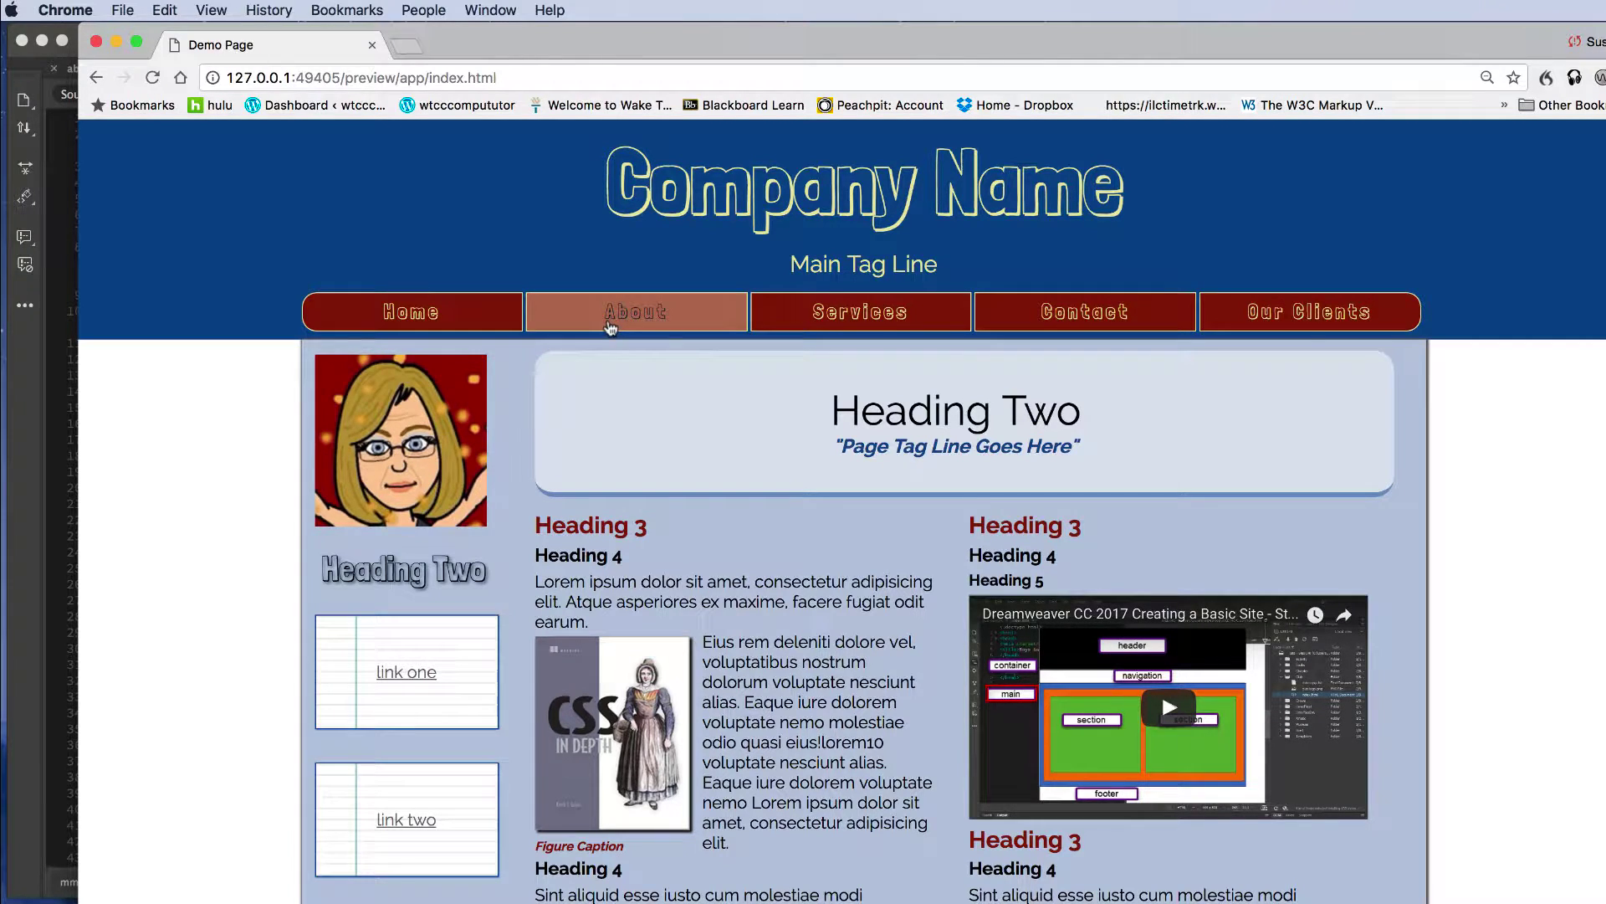
pyautogui.click(610, 327)
pyautogui.click(860, 315)
pyautogui.click(1089, 317)
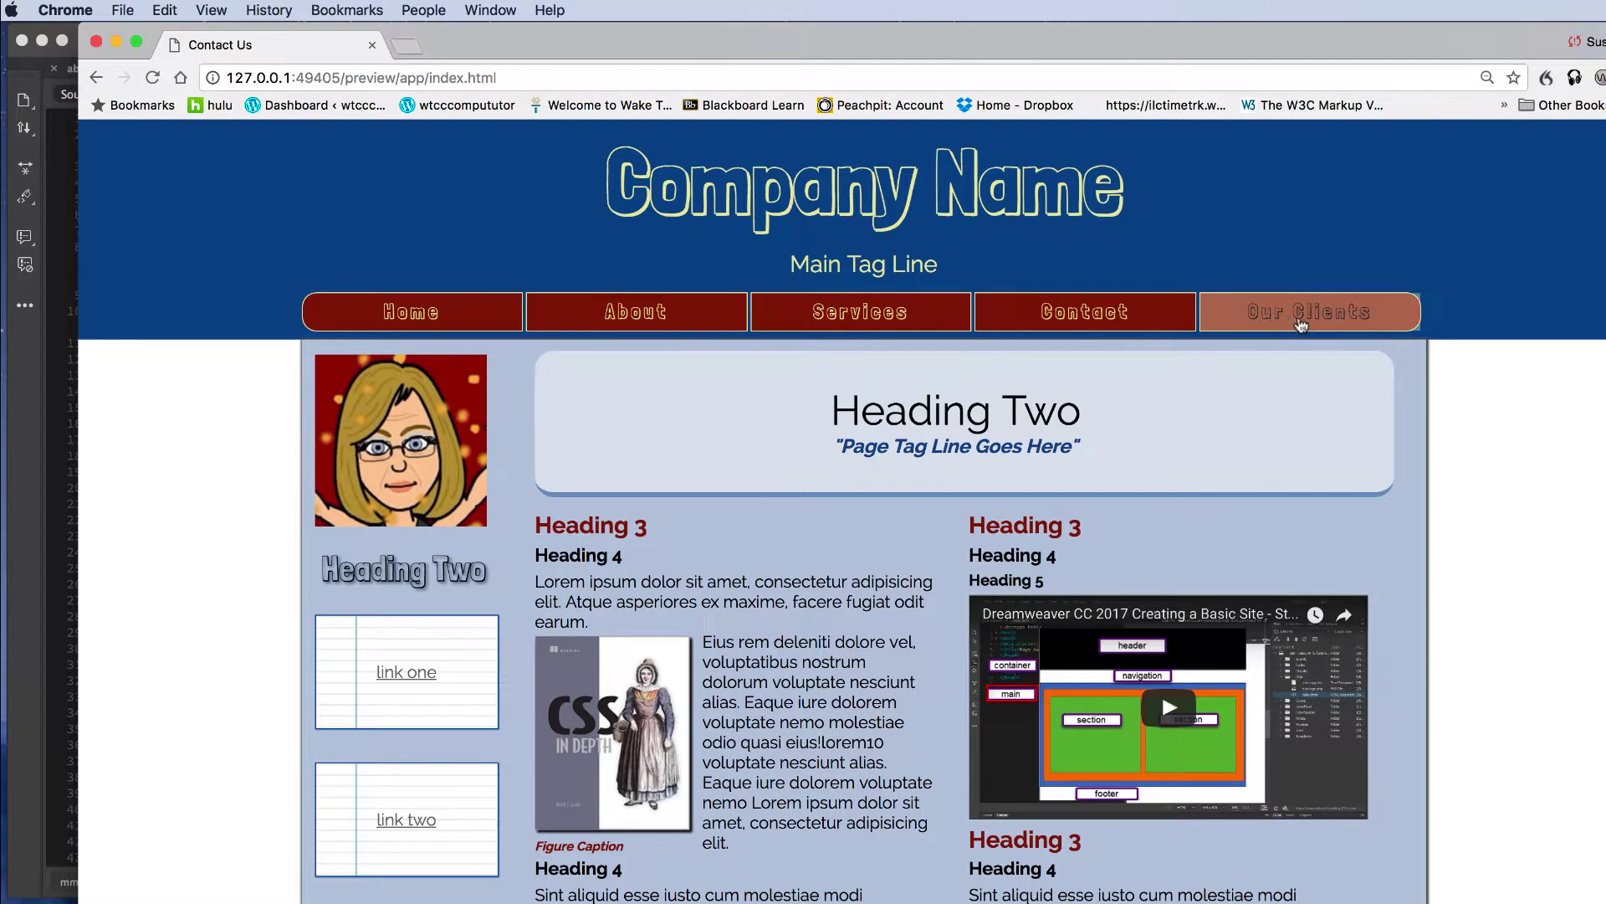
pyautogui.click(1306, 320)
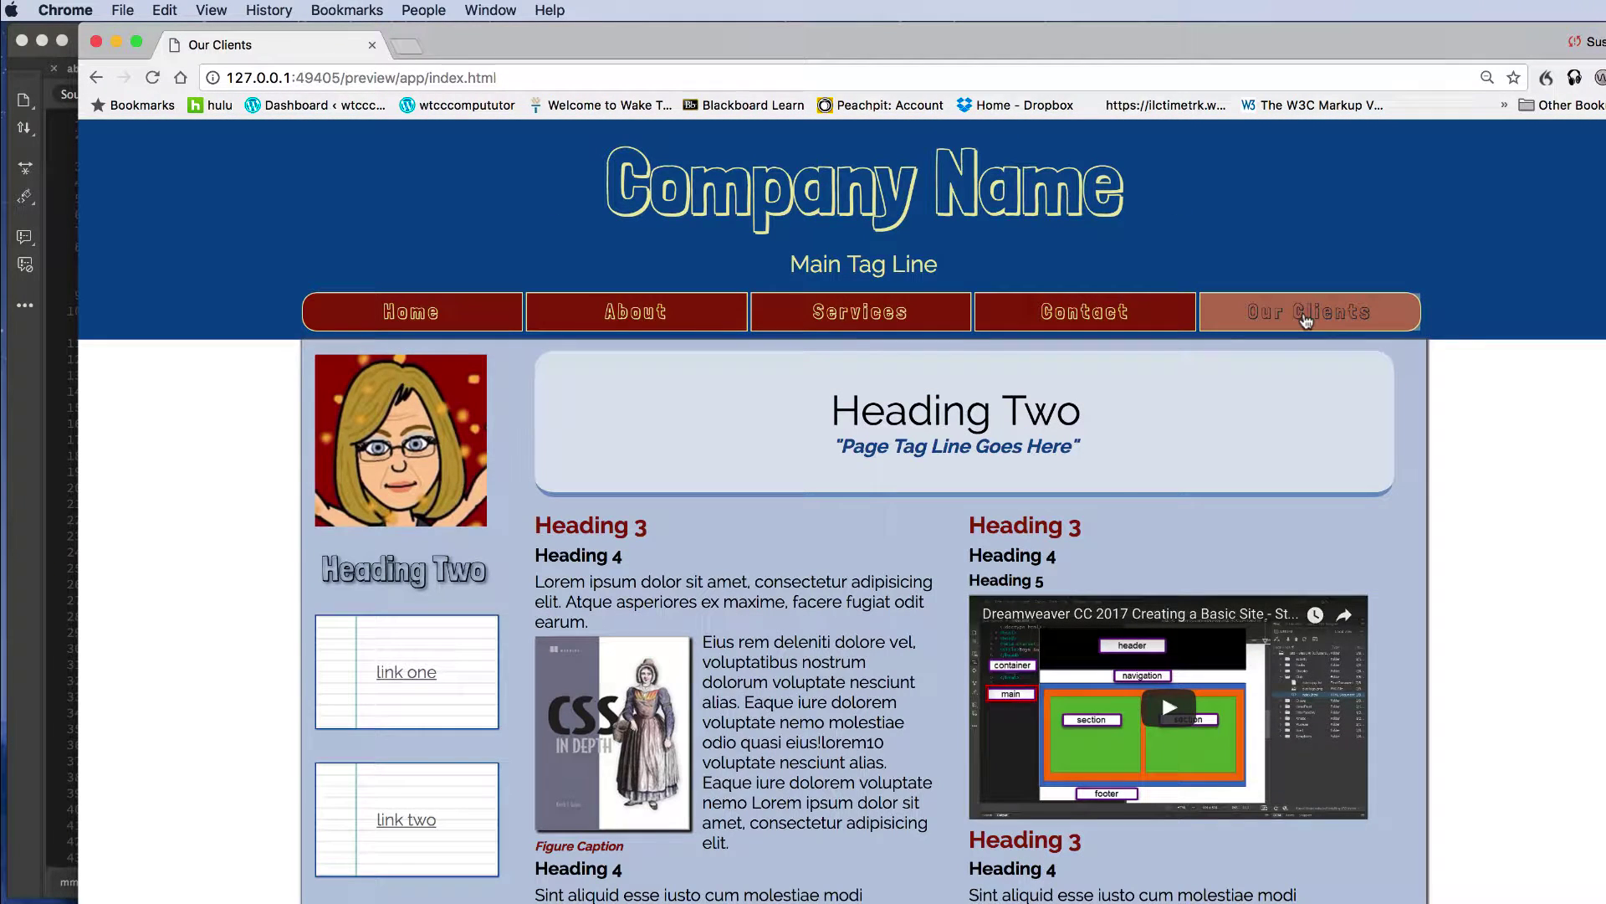